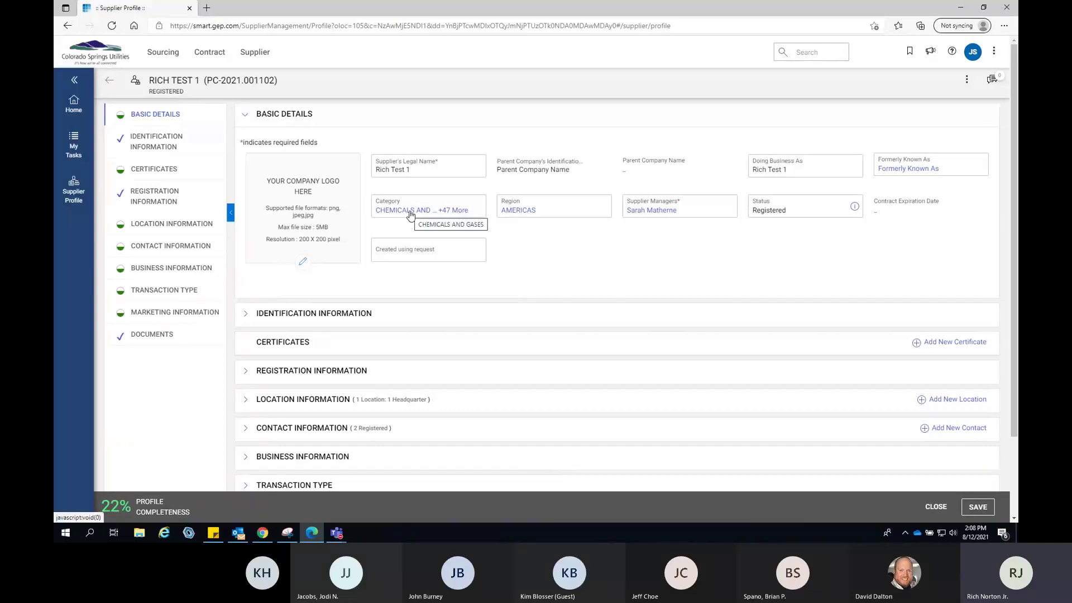
Open the supplier's category selection, expand Direct Materials & Services, and reset all selected categories
{"action": "left_click", "coordinate": [409, 214]}
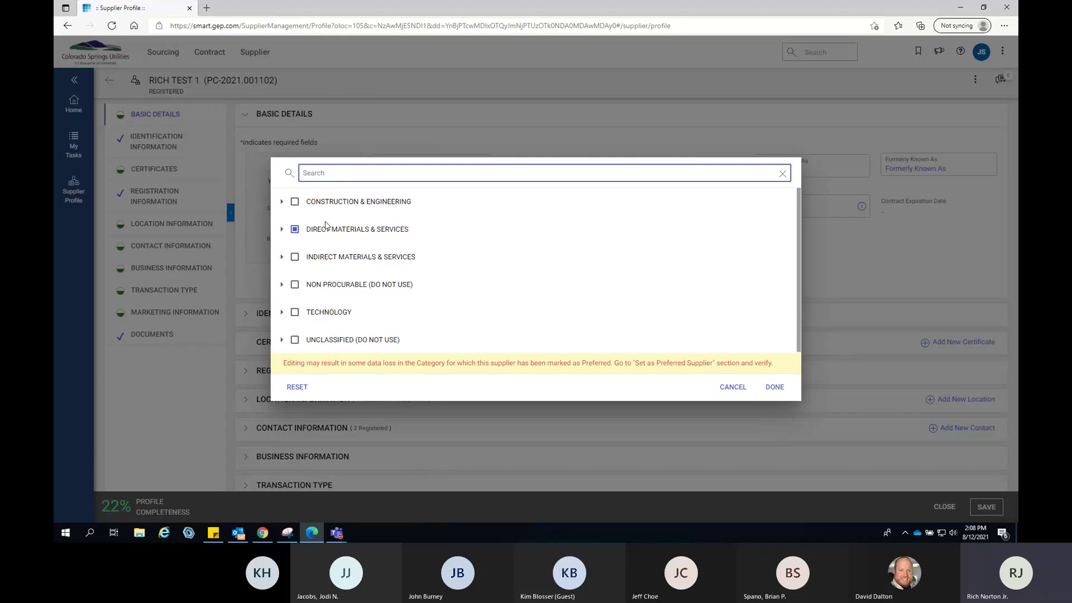
{"action": "left_click", "coordinate": [282, 231]}
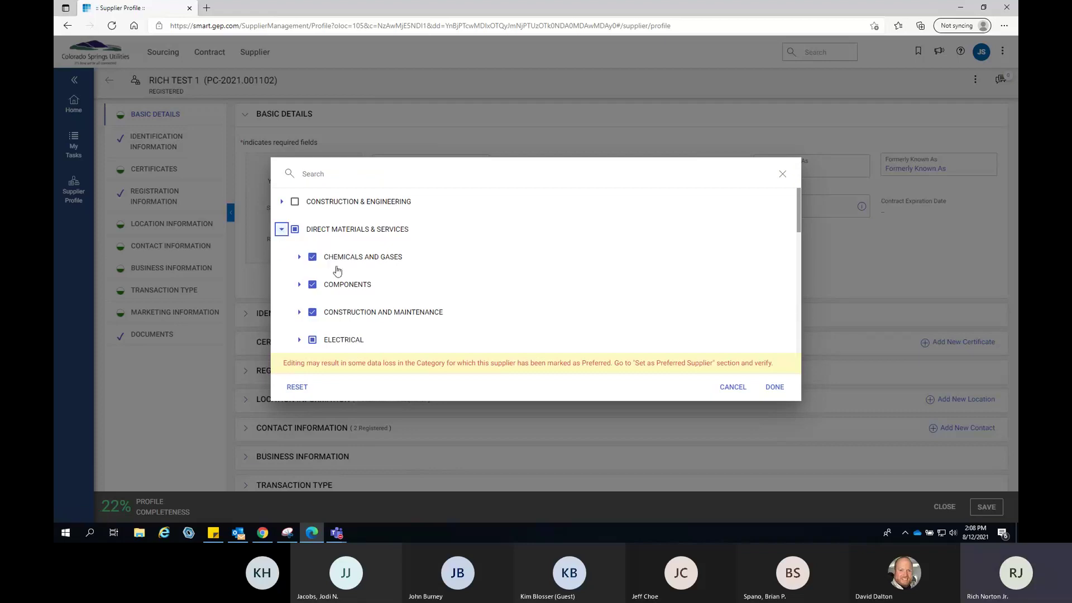
{"action": "left_click", "coordinate": [295, 229]}
{"action": "left_click", "coordinate": [305, 390]}
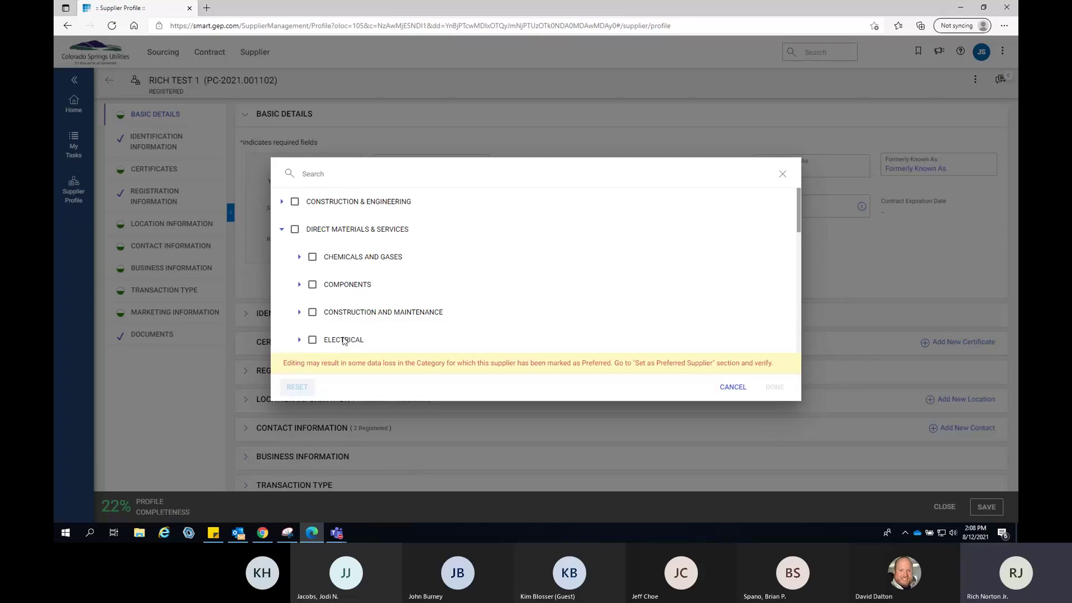
Browse Chemicals and Gases down to the individual chemicals, try selecting Chlorine, and discard the category changes
{"action": "scroll", "coordinate": [360, 345], "scroll_direction": "down", "scroll_amount": 1}
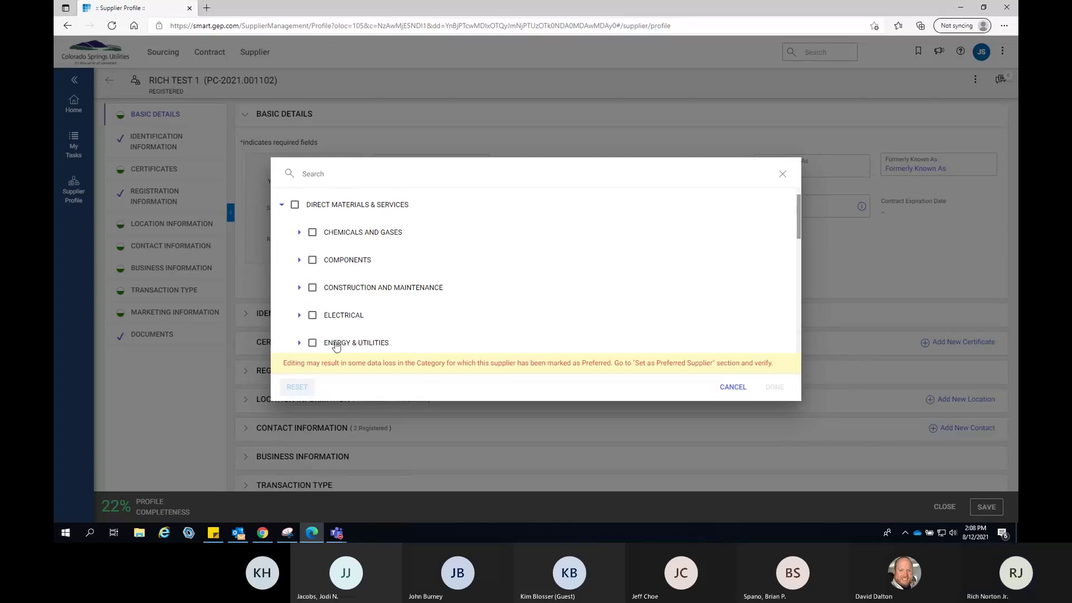
{"action": "scroll", "coordinate": [363, 329], "scroll_direction": "down", "scroll_amount": 1}
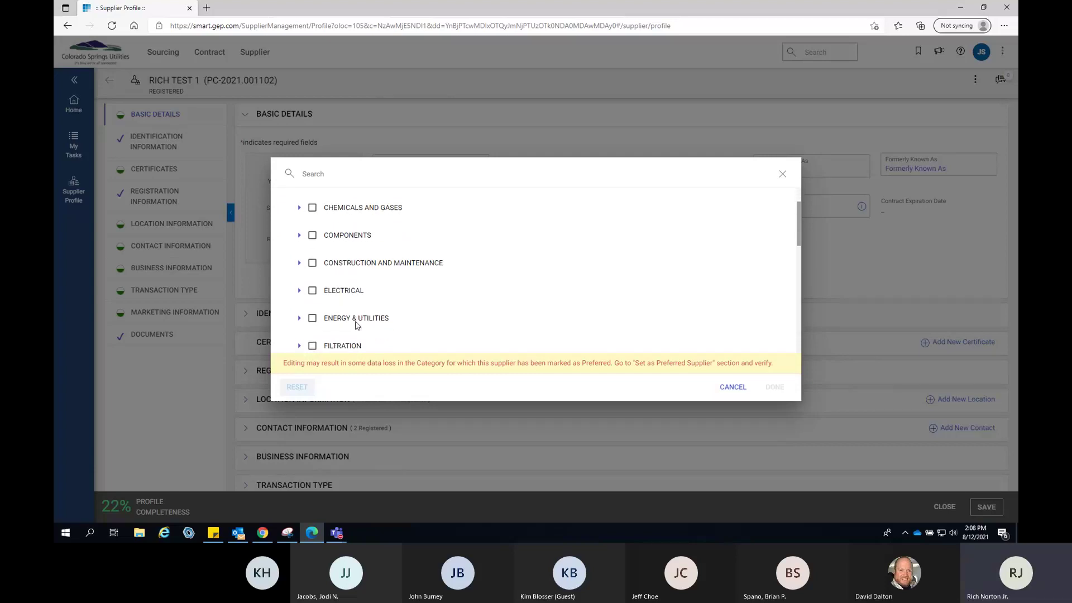
{"action": "scroll", "coordinate": [356, 315], "scroll_direction": "up", "scroll_amount": 1}
{"action": "scroll", "coordinate": [355, 315], "scroll_direction": "up", "scroll_amount": 1}
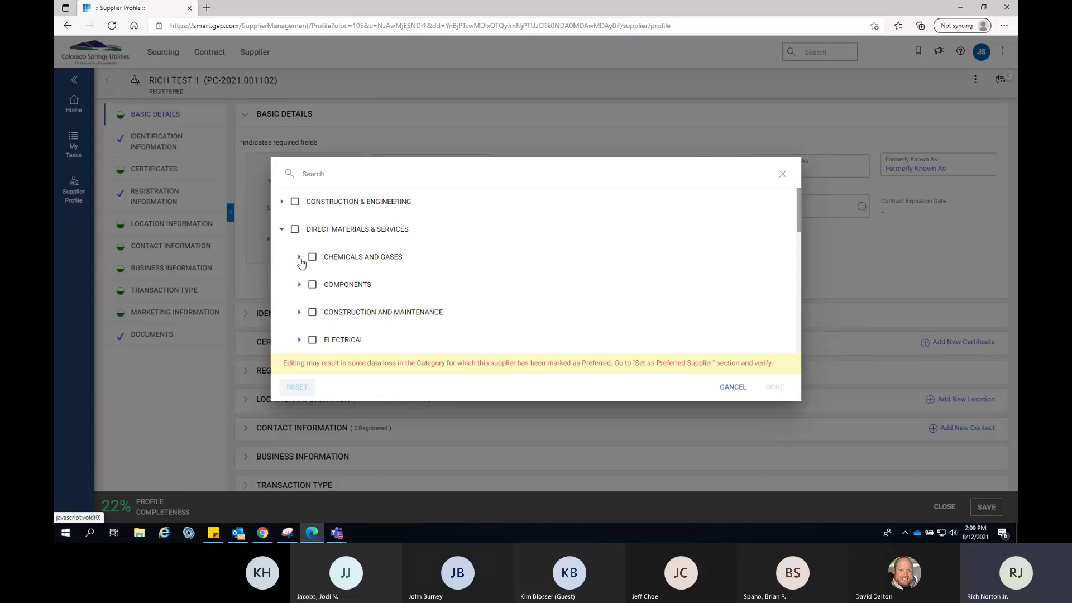
{"action": "left_click", "coordinate": [300, 257]}
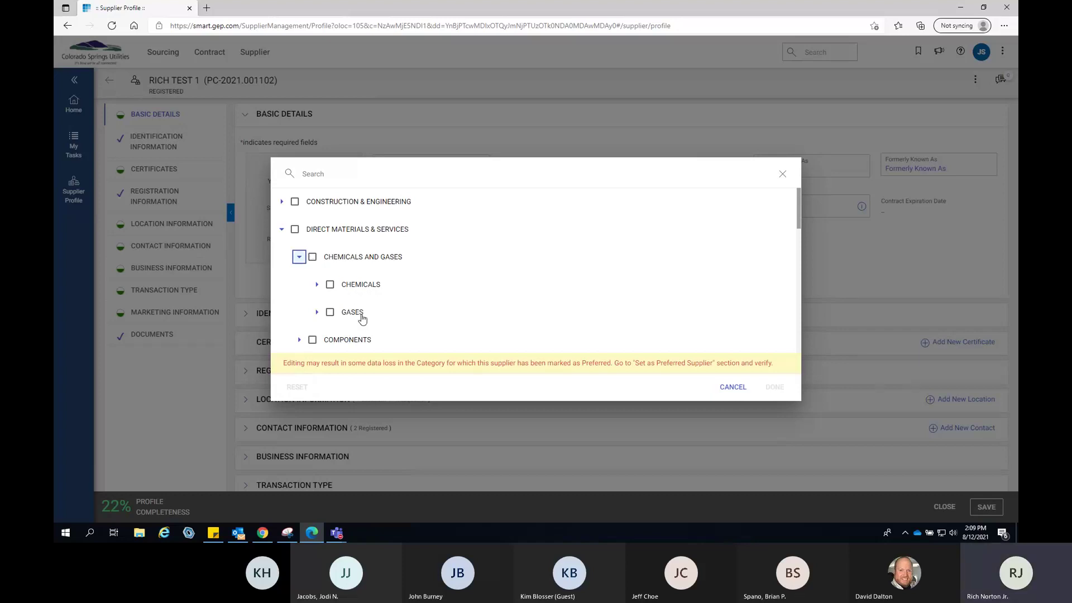
{"action": "left_click", "coordinate": [317, 285]}
{"action": "scroll", "coordinate": [367, 309], "scroll_direction": "down", "scroll_amount": 1}
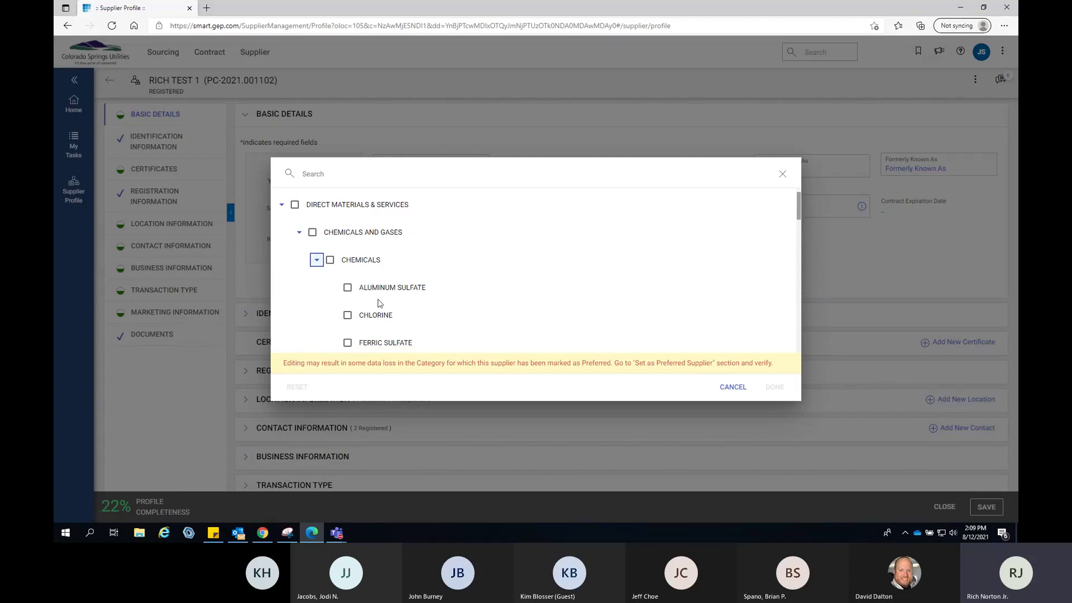
{"action": "scroll", "coordinate": [383, 304], "scroll_direction": "down", "scroll_amount": 1}
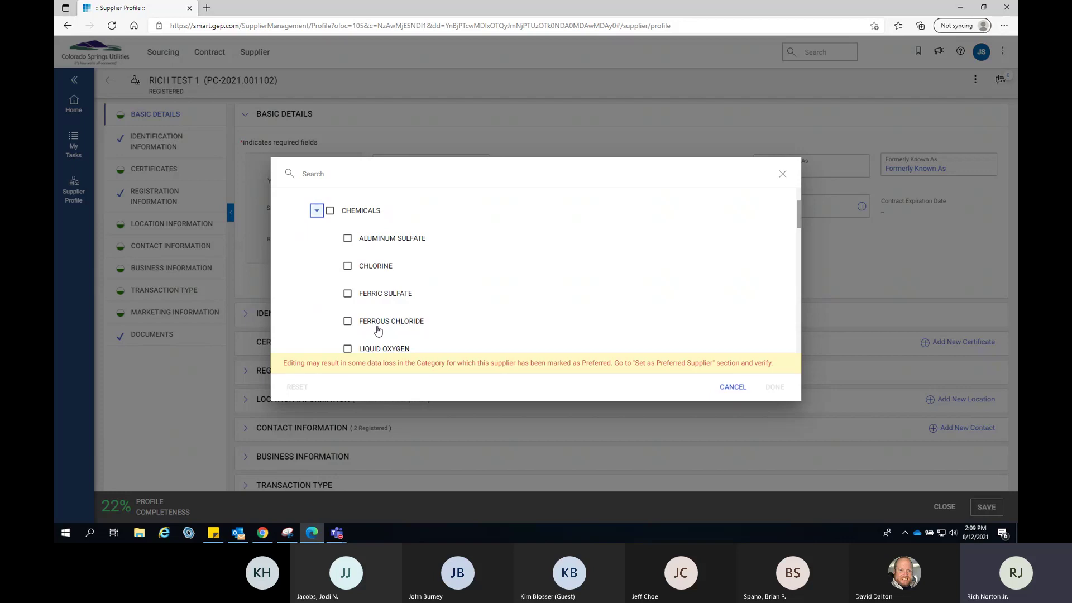
{"action": "left_click", "coordinate": [347, 266]}
{"action": "left_click", "coordinate": [741, 390]}
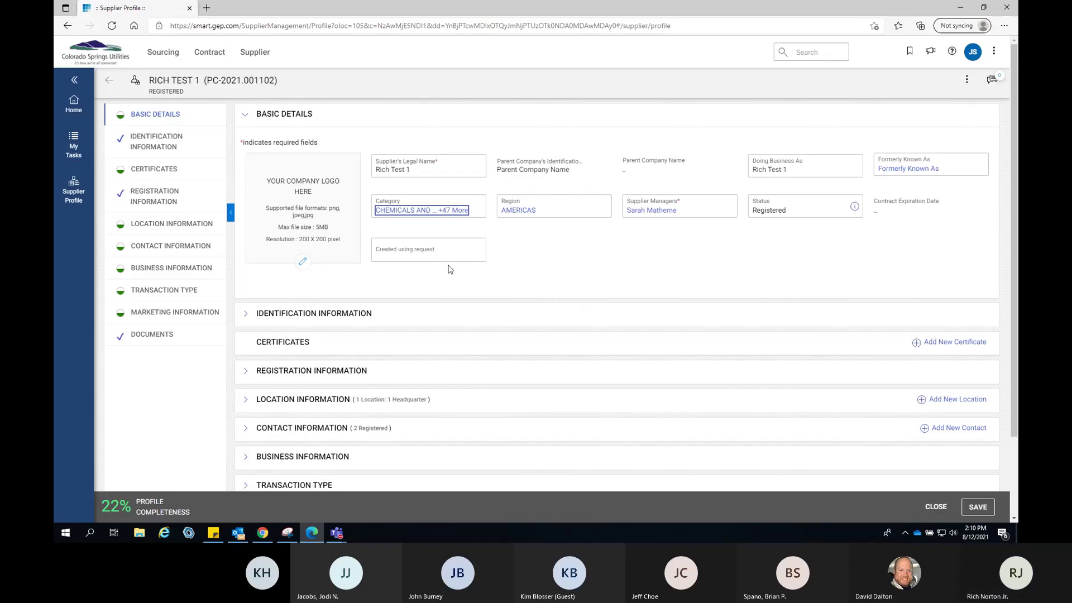
Expand the Identification Information and Registration Information sections and review their identification numbers and questionnaire list
{"action": "scroll", "coordinate": [441, 281], "scroll_direction": "down", "scroll_amount": 3}
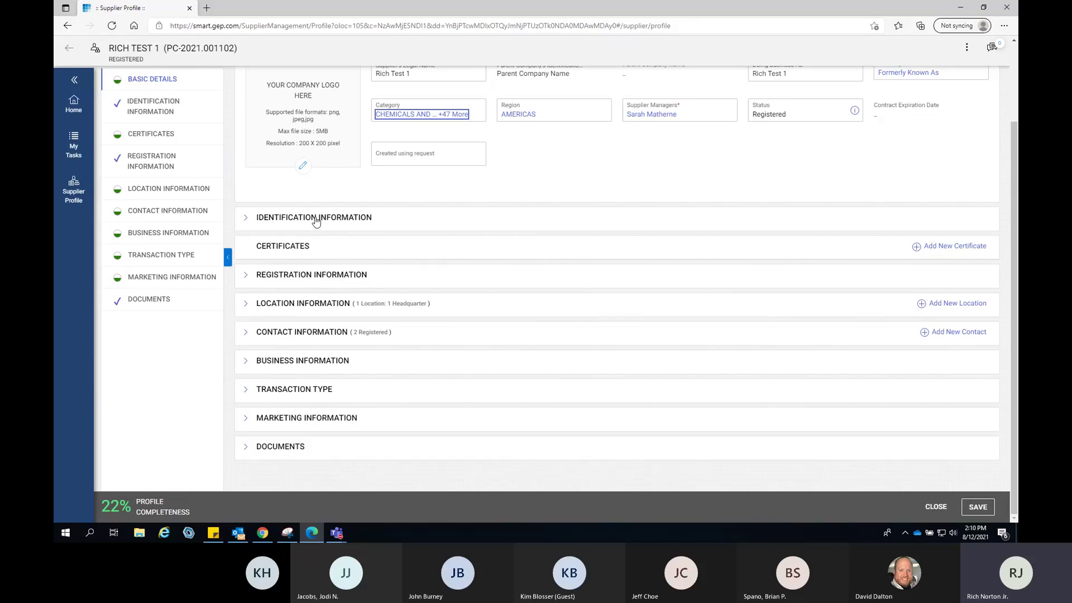
{"action": "left_click", "coordinate": [316, 221]}
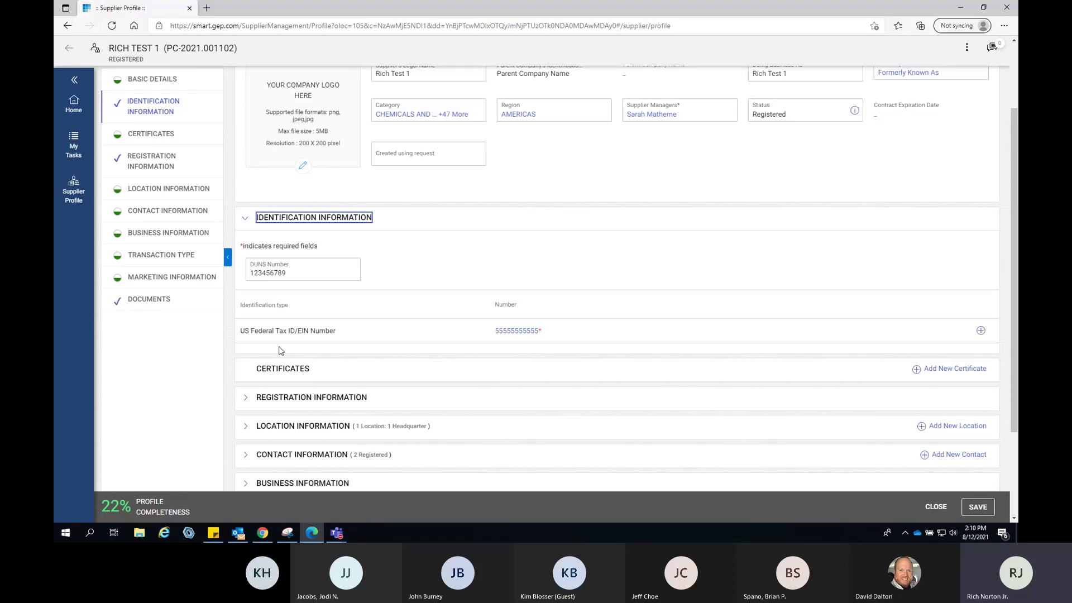
{"action": "left_click", "coordinate": [300, 400]}
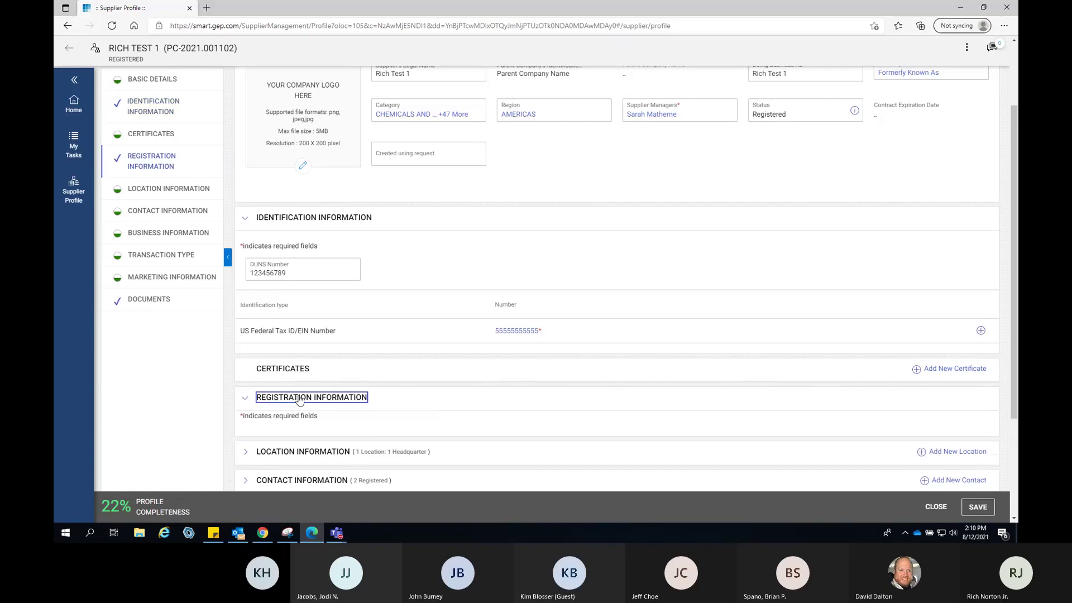
{"action": "scroll", "coordinate": [300, 400], "scroll_direction": "down", "scroll_amount": 3}
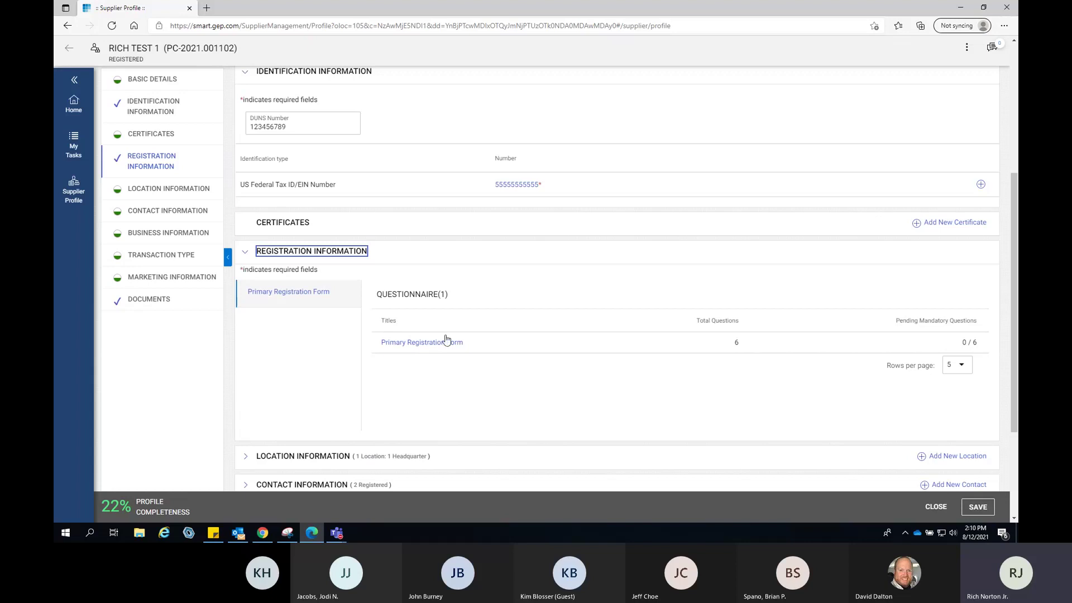
Expand Location Information, view the fields of the new location form, and cancel without adding a location
{"action": "left_click", "coordinate": [315, 457]}
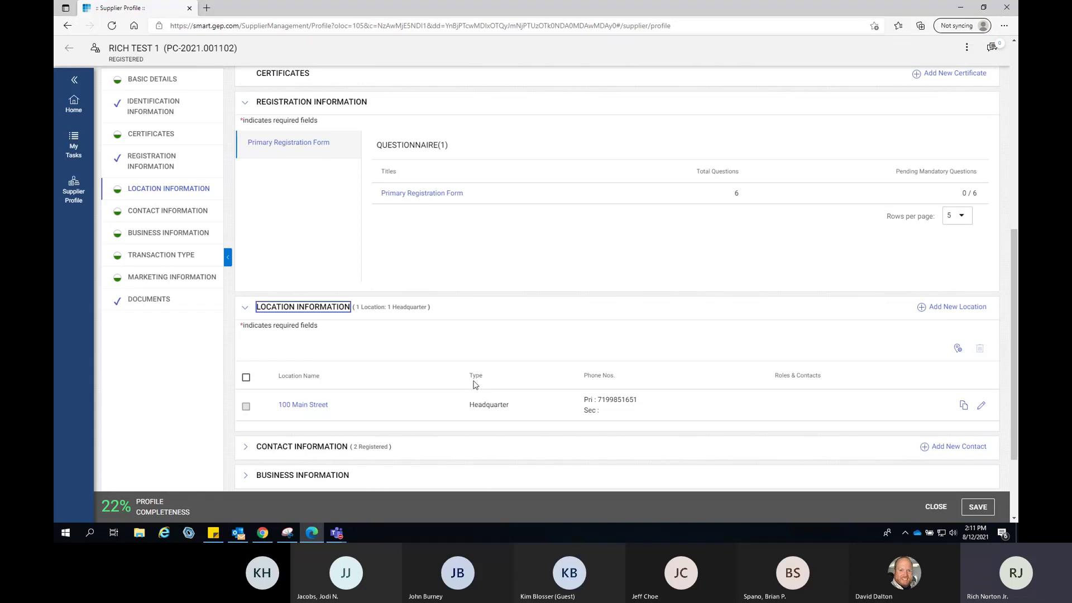
{"action": "left_click", "coordinate": [937, 309]}
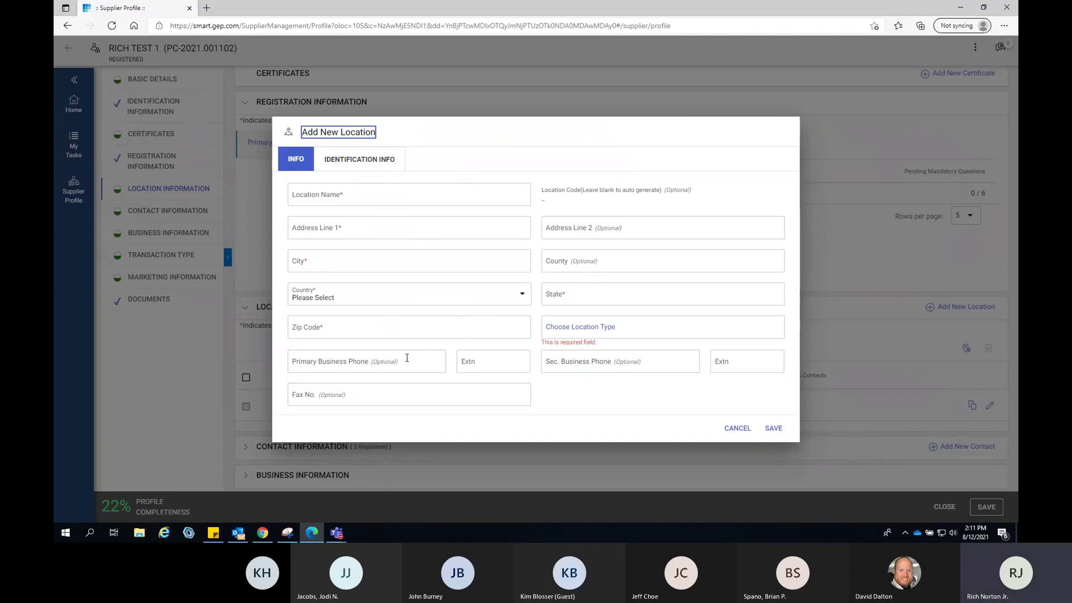
{"action": "left_click", "coordinate": [737, 428]}
Try to display the contents of the Contact Information and Business Information sections
{"action": "scroll", "coordinate": [368, 375], "scroll_direction": "down", "scroll_amount": 1}
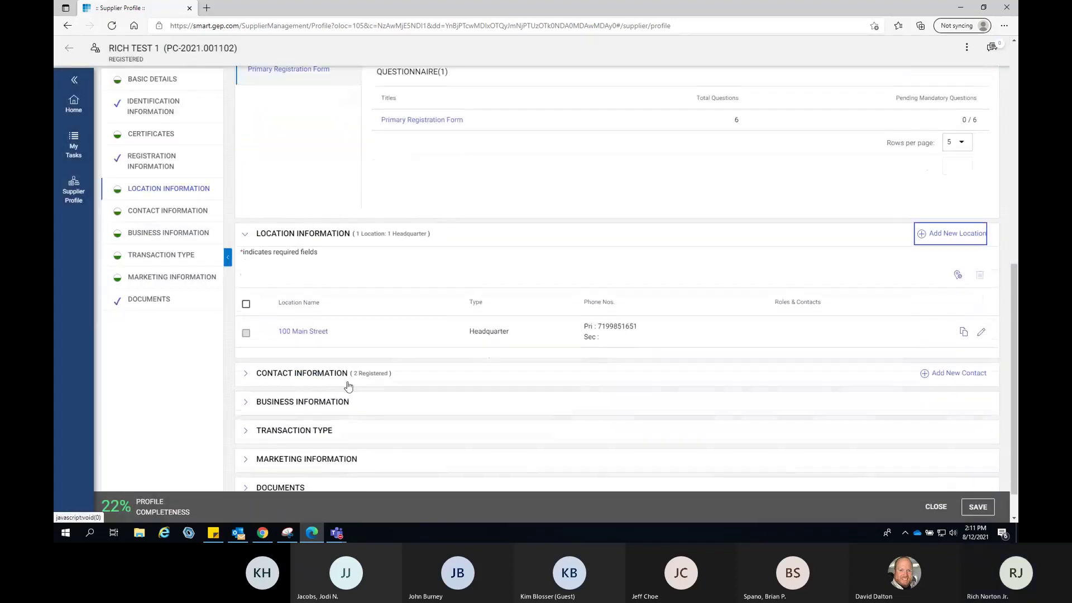
{"action": "left_click", "coordinate": [316, 378]}
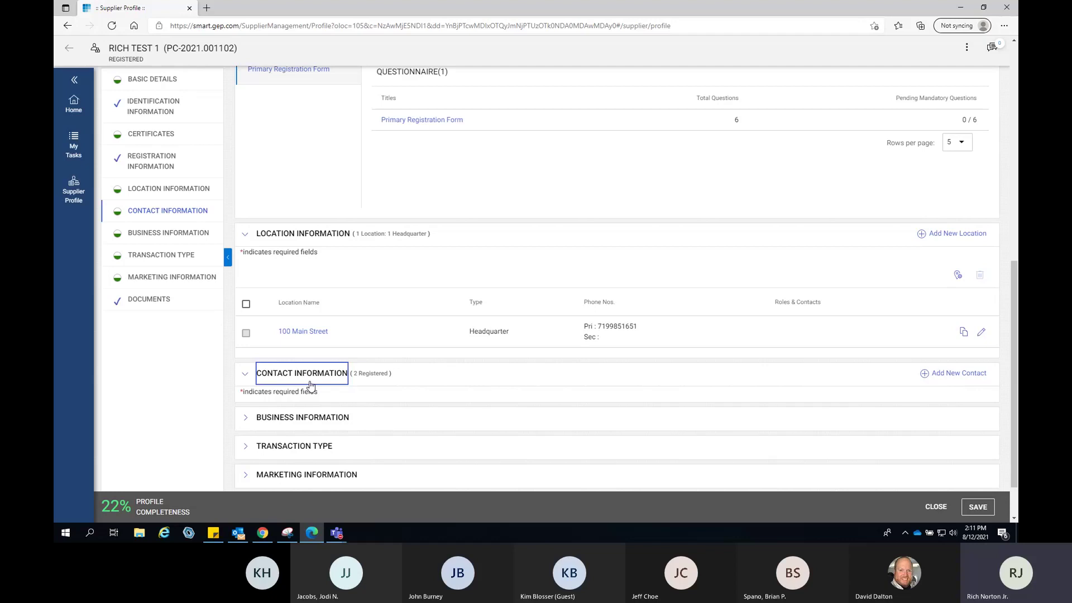
{"action": "left_click", "coordinate": [368, 381]}
{"action": "left_click", "coordinate": [310, 378]}
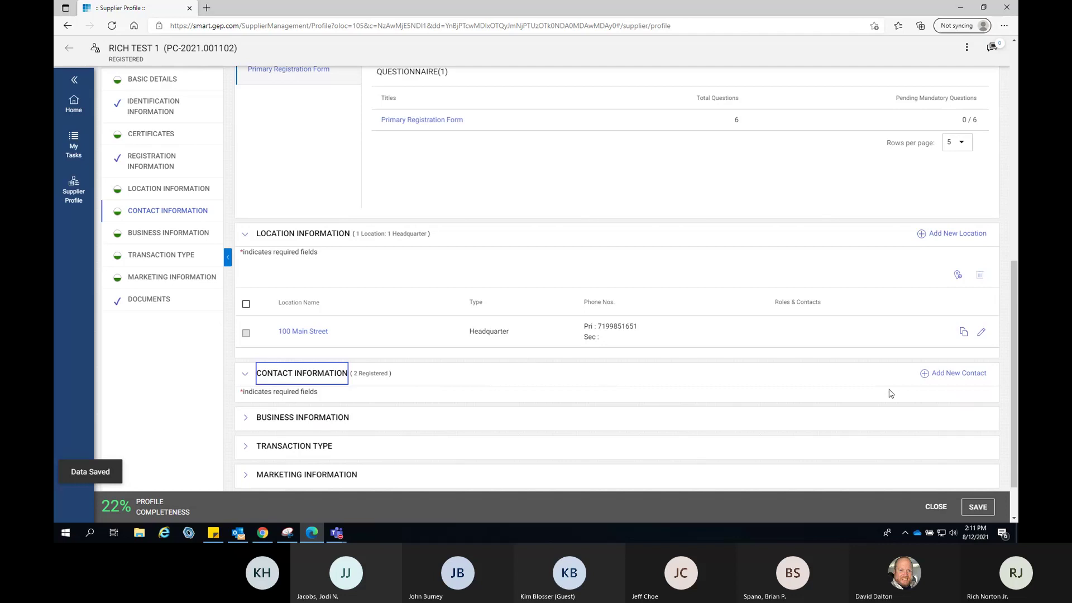
{"action": "scroll", "coordinate": [702, 403], "scroll_direction": "down", "scroll_amount": 1}
{"action": "left_click", "coordinate": [285, 360]}
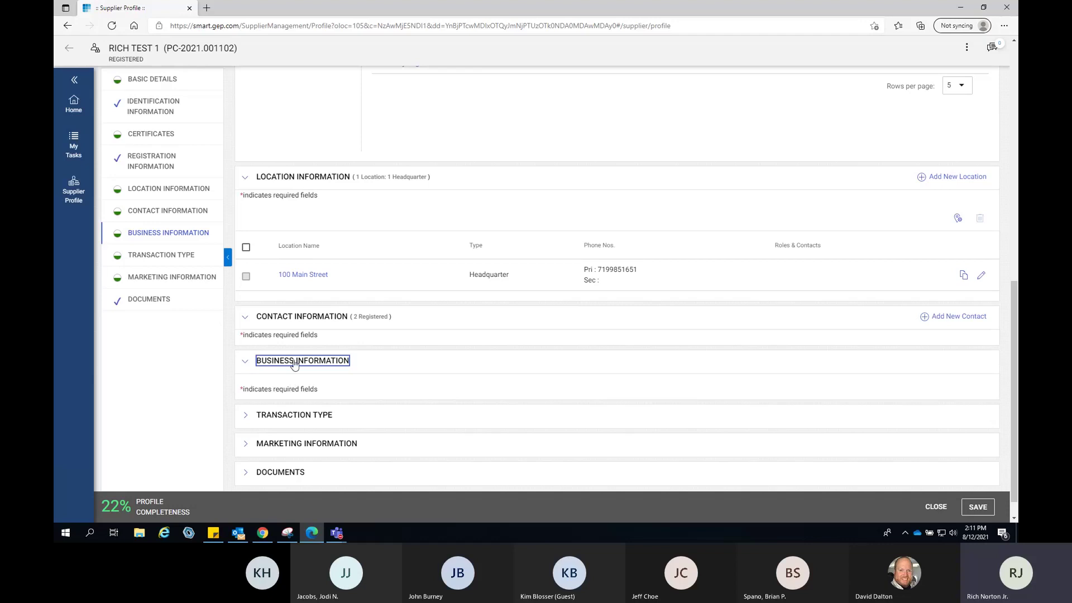
Reload the supplier profile, then expand Location Information and Contact Information to review the location and registered contacts
{"action": "left_click", "coordinate": [113, 26]}
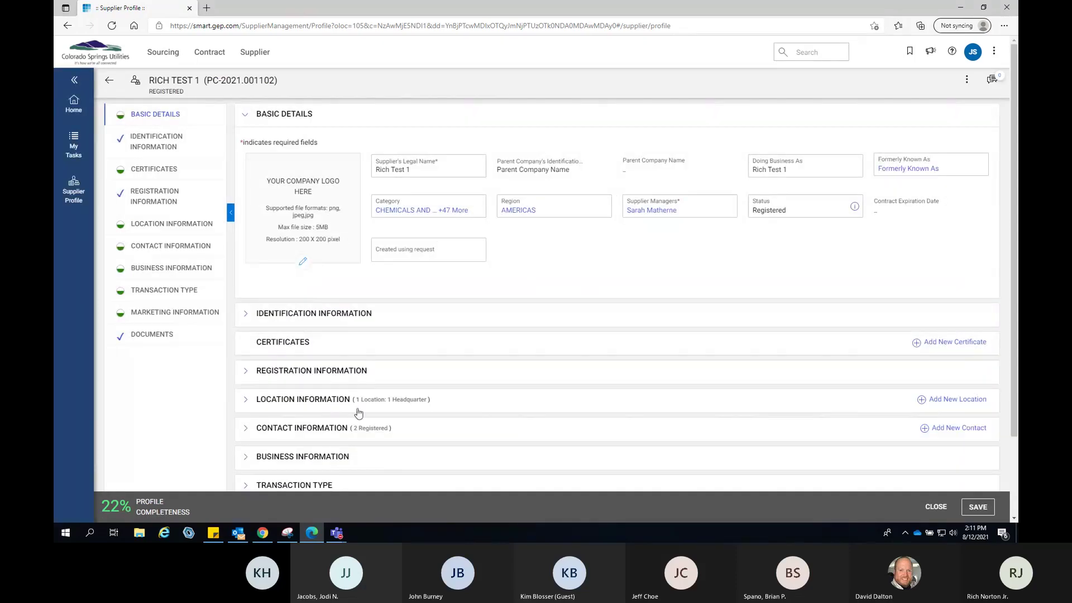
{"action": "left_click", "coordinate": [326, 400]}
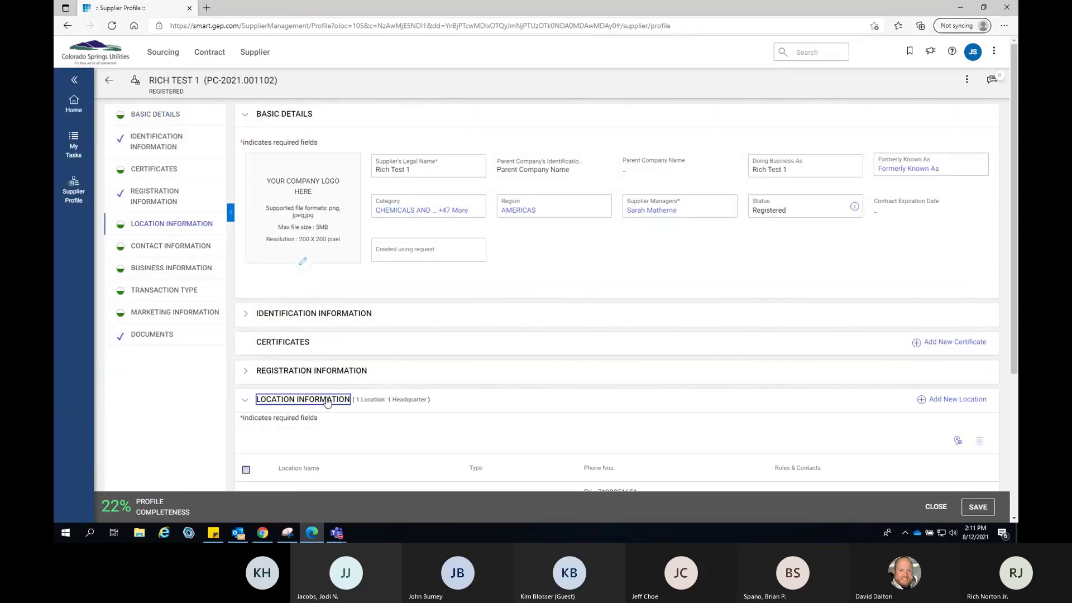
{"action": "scroll", "coordinate": [271, 354], "scroll_direction": "down", "scroll_amount": 4}
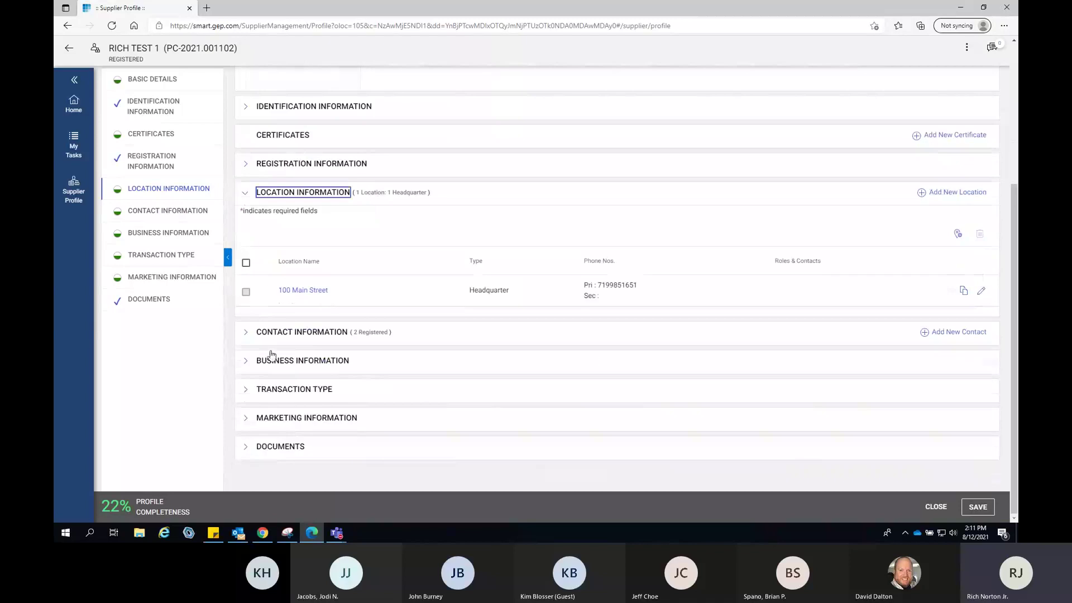
{"action": "left_click", "coordinate": [305, 334]}
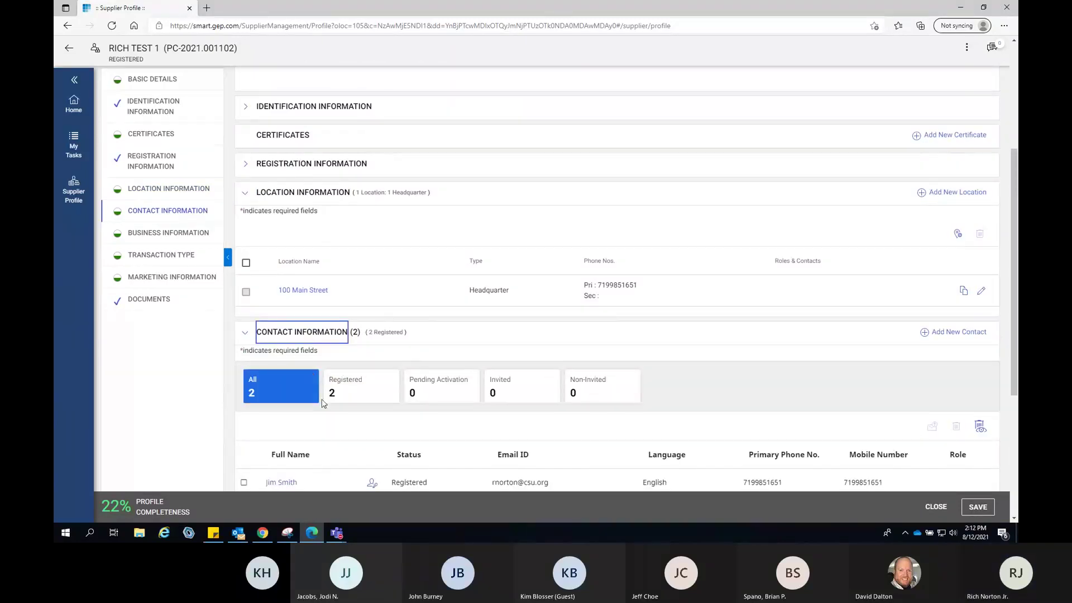
{"action": "scroll", "coordinate": [324, 405], "scroll_direction": "down", "scroll_amount": 4}
{"action": "scroll", "coordinate": [327, 389], "scroll_direction": "up", "scroll_amount": 3}
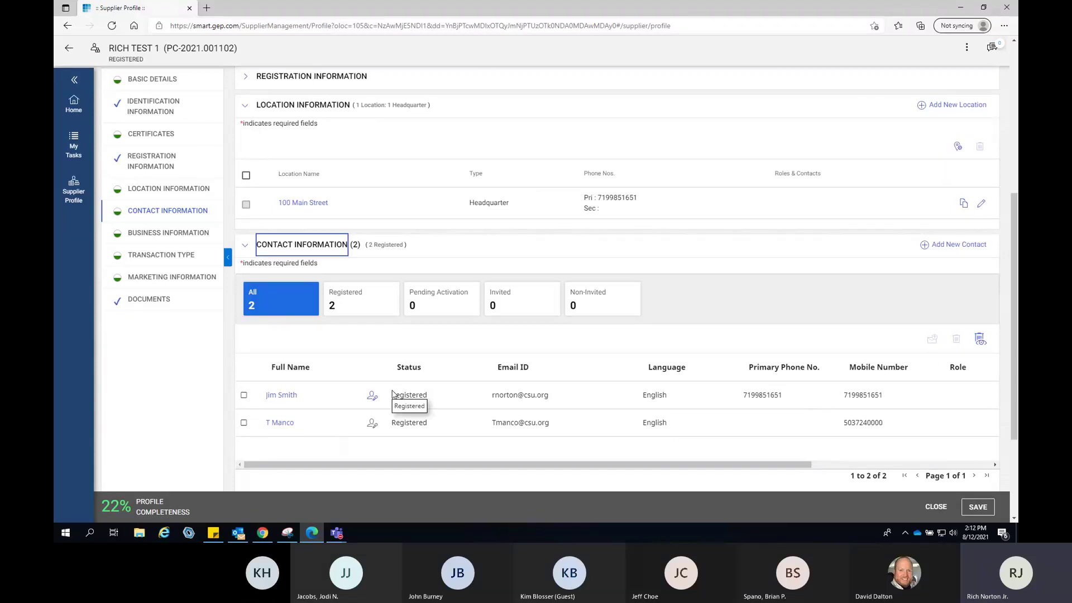
{"action": "scroll", "coordinate": [393, 393], "scroll_direction": "down", "scroll_amount": 3}
Expand Business Information and look through the available Business Type options without choosing one
{"action": "left_click", "coordinate": [327, 362]}
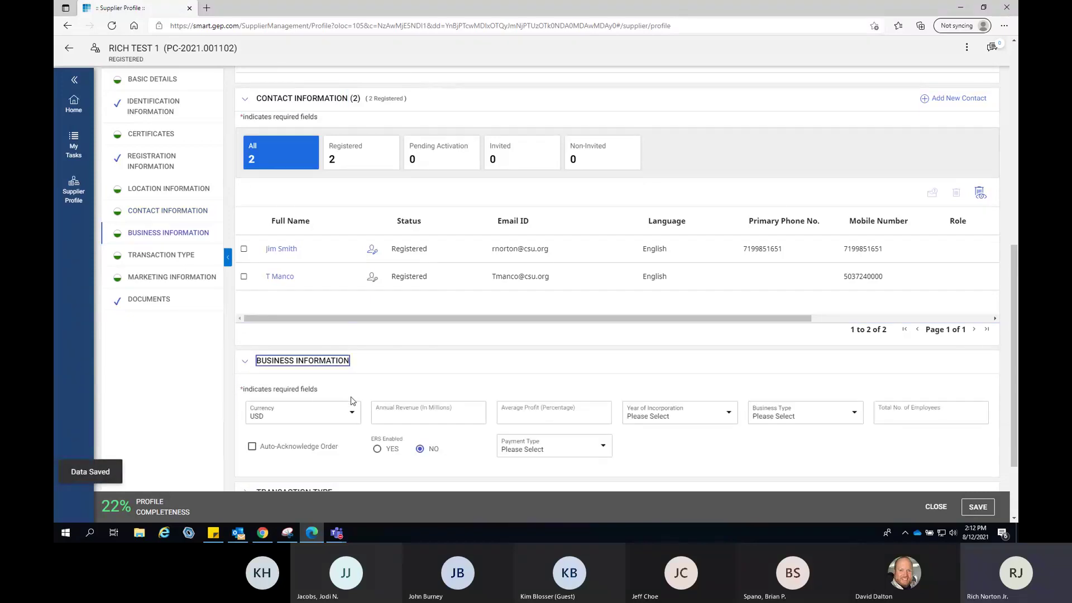
{"action": "scroll", "coordinate": [352, 400], "scroll_direction": "down", "scroll_amount": 2}
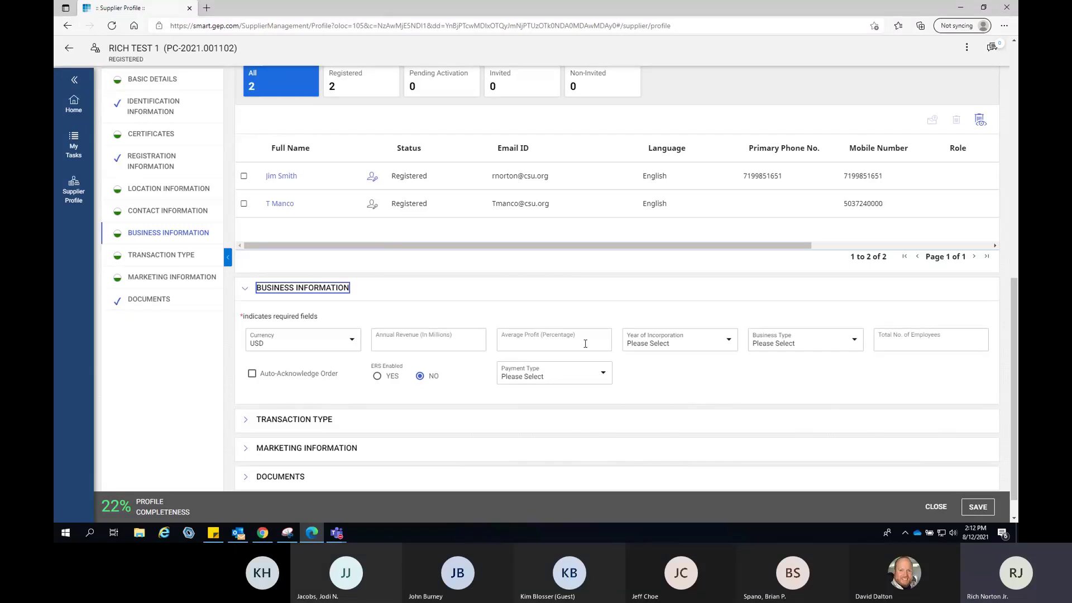
{"action": "left_click", "coordinate": [790, 344]}
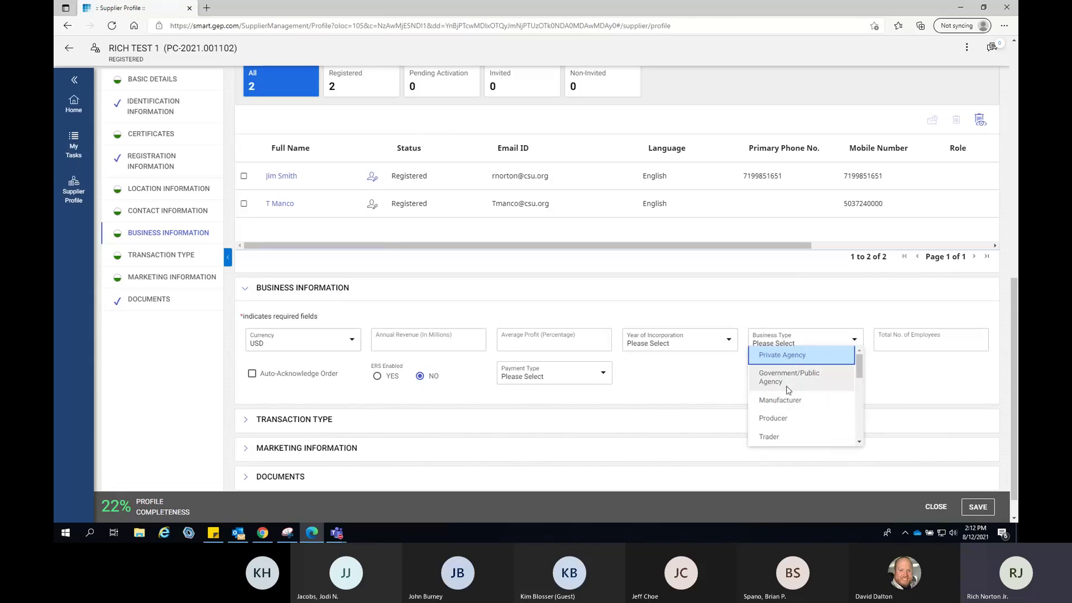
{"action": "scroll", "coordinate": [783, 402], "scroll_direction": "down", "scroll_amount": 1}
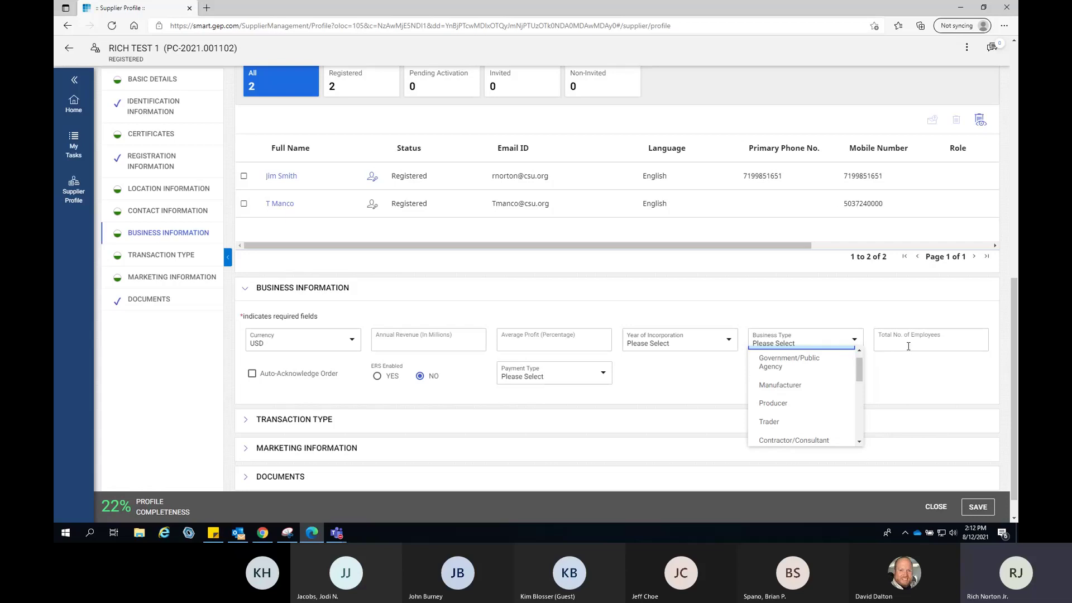
{"action": "left_click", "coordinate": [893, 363]}
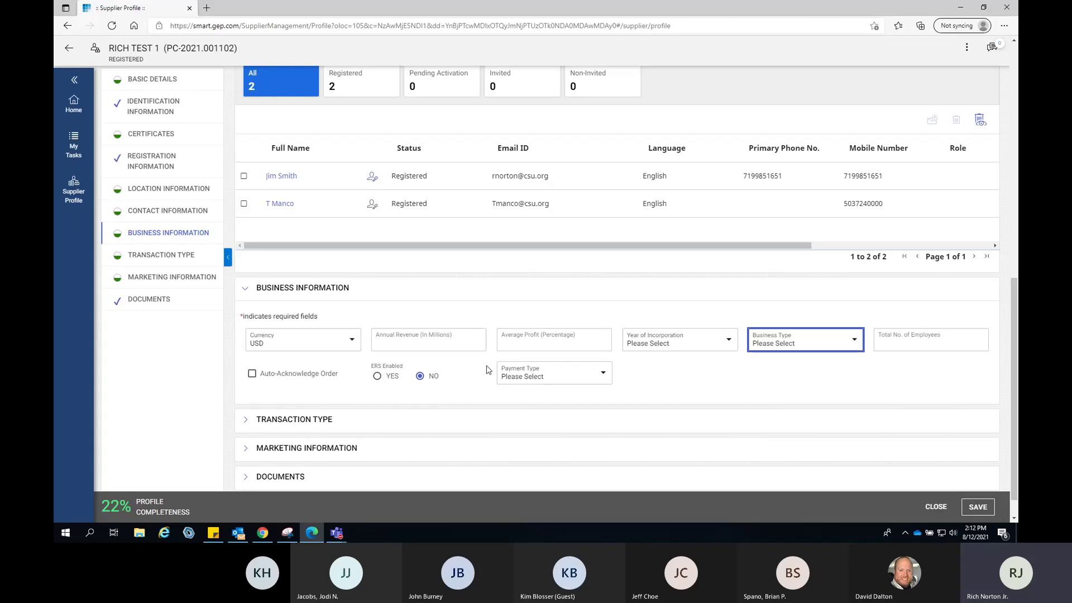
Expand the Transaction Type and Marketing Information sections and review their format, description, website and social media fields
{"action": "left_click", "coordinate": [323, 421]}
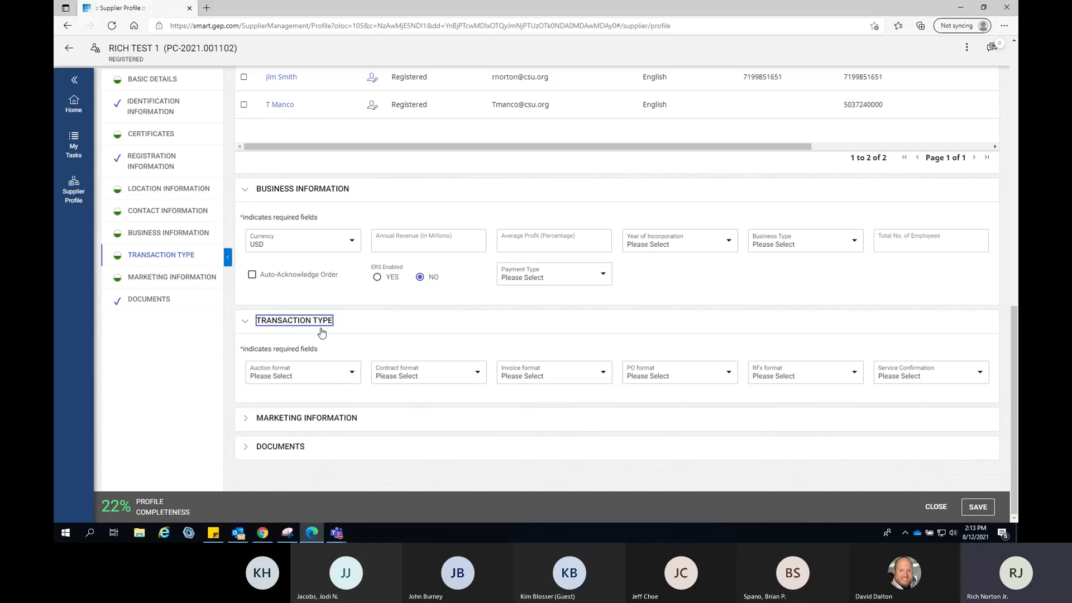
{"action": "left_click", "coordinate": [301, 420]}
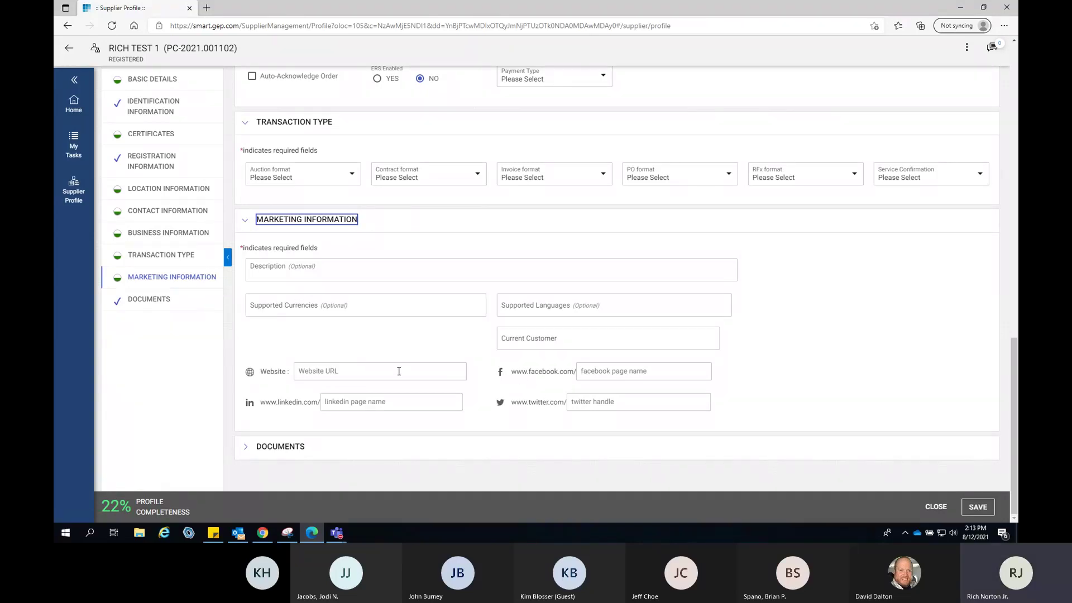
{"action": "scroll", "coordinate": [399, 372], "scroll_direction": "up", "scroll_amount": 10}
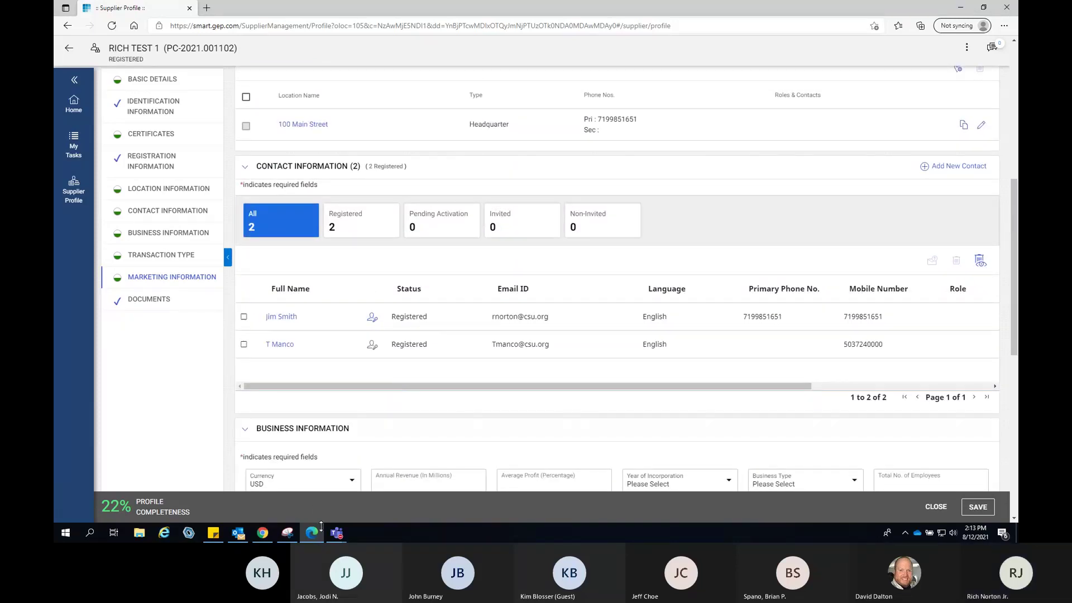
Switch to the Supplier Training presentation in Microsoft Teams at the Supplier Profile slide
{"action": "mouse_move", "coordinate": [335, 533]}
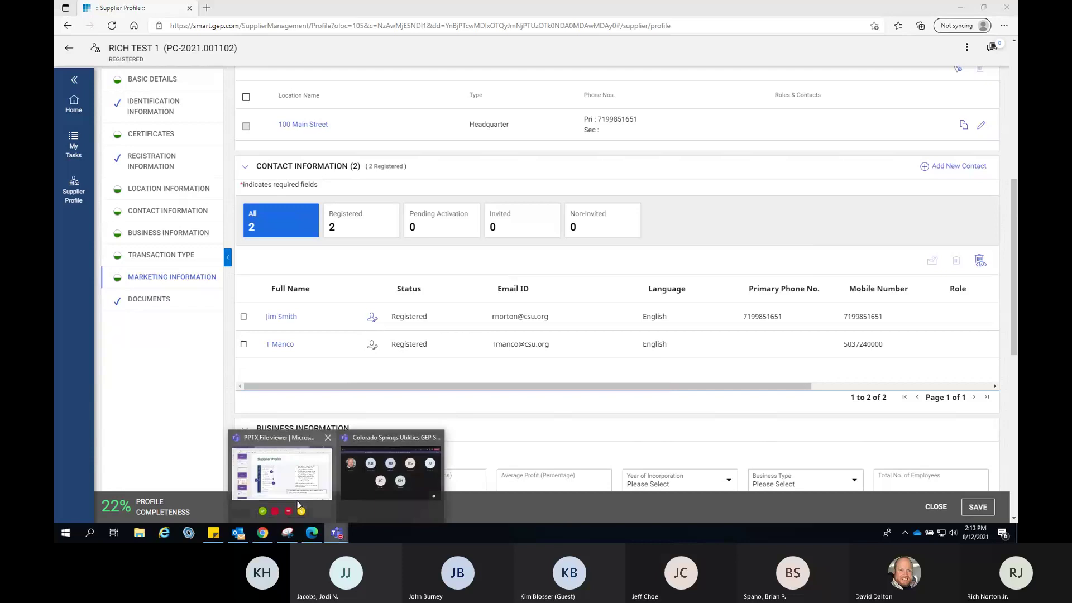
{"action": "left_click", "coordinate": [299, 505]}
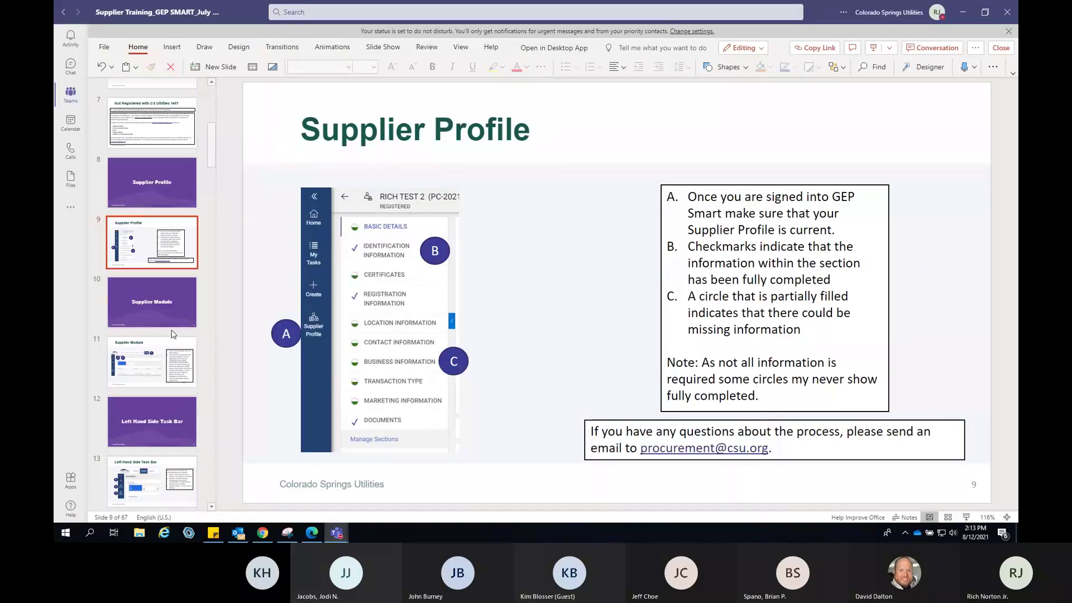
Advance to the Supplier Module slide, then switch to GEP SMART and open the Supplier documents from the home page
{"action": "left_click", "coordinate": [170, 325]}
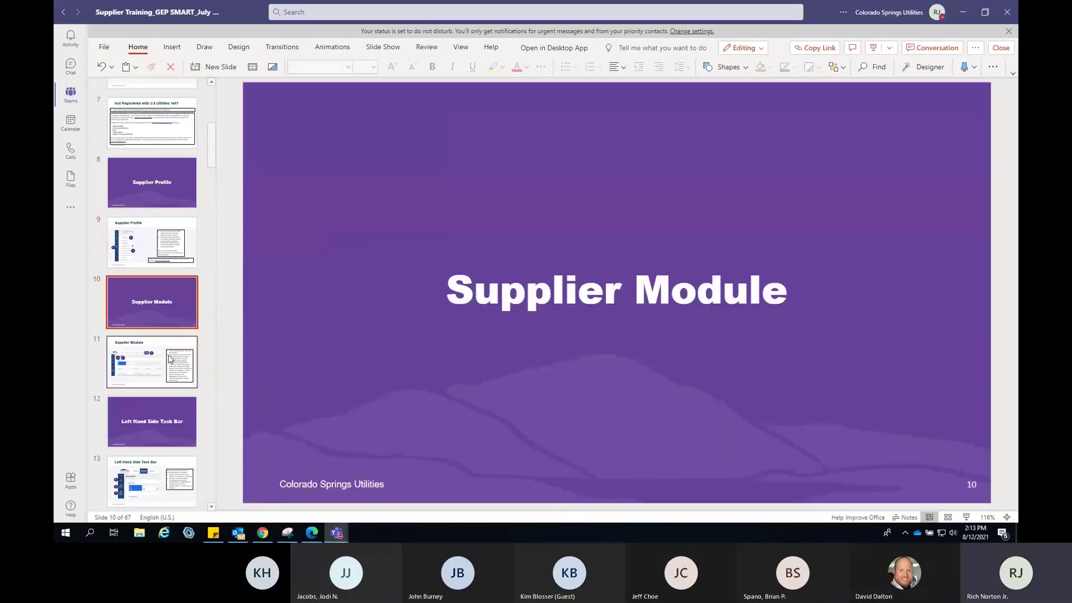
{"action": "left_click", "coordinate": [170, 359]}
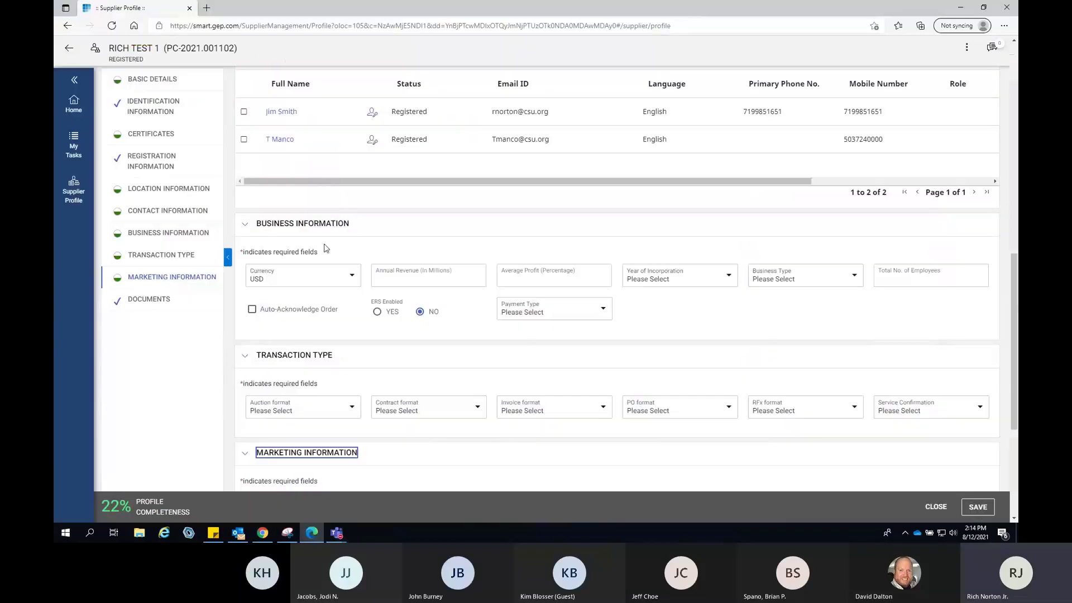
{"action": "left_click", "coordinate": [314, 533]}
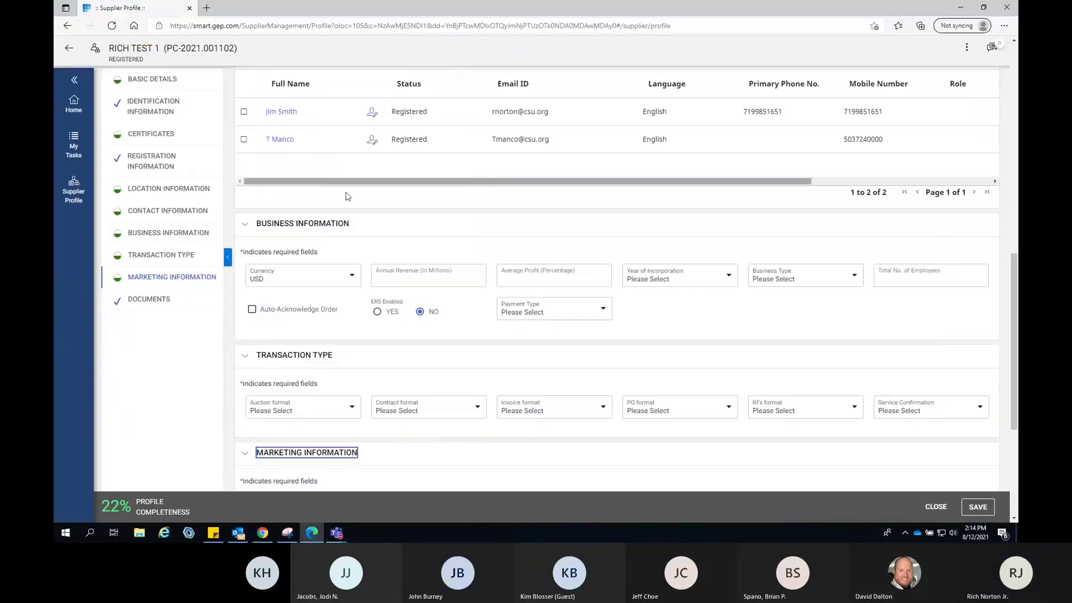
{"action": "left_click", "coordinate": [73, 104]}
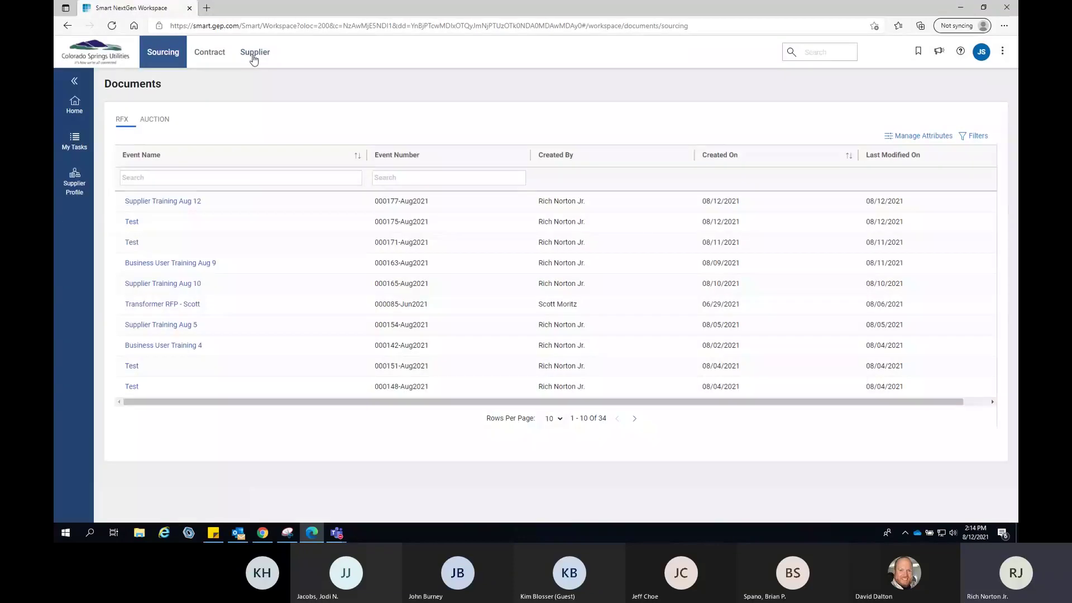
{"action": "left_click", "coordinate": [254, 56]}
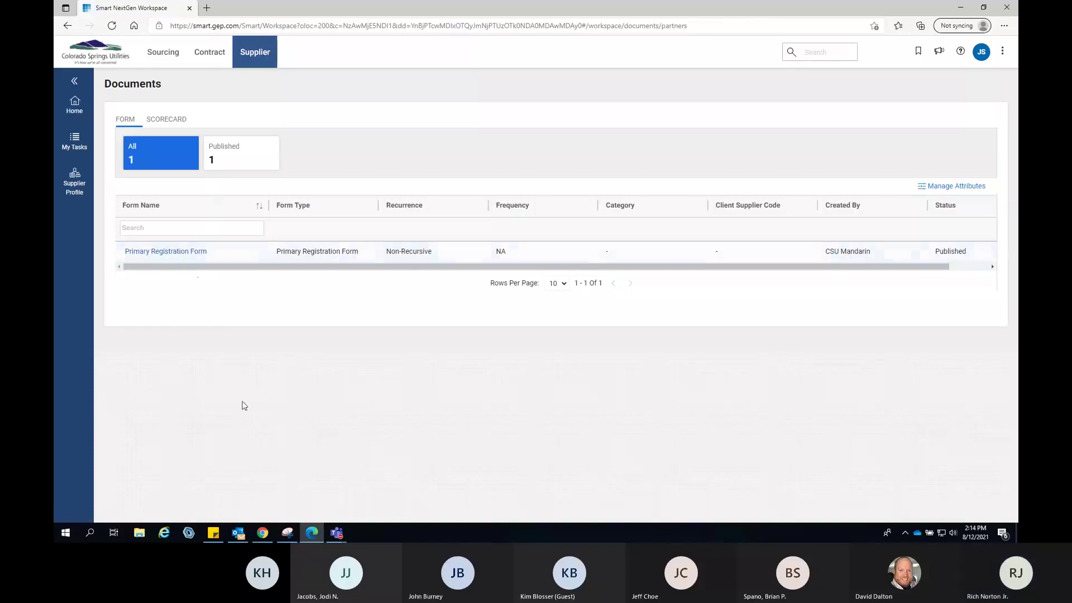
Return to the training presentation in Microsoft Teams and show slide 13, Left Hand Side Task Bar
{"action": "mouse_move", "coordinate": [336, 533]}
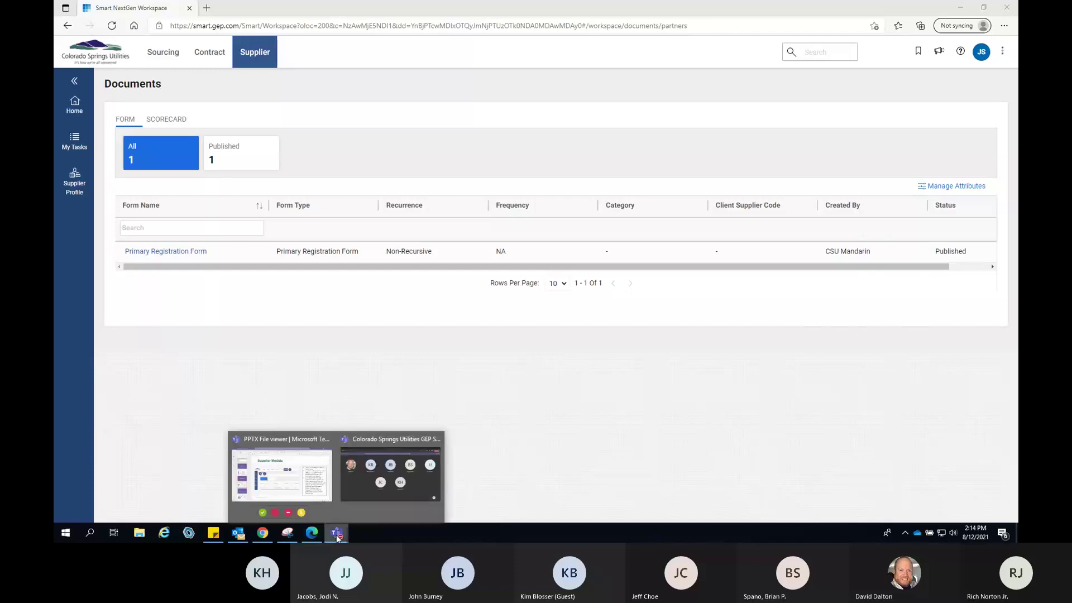
{"action": "left_click", "coordinate": [306, 492]}
{"action": "scroll", "coordinate": [142, 420], "scroll_direction": "down", "scroll_amount": 3}
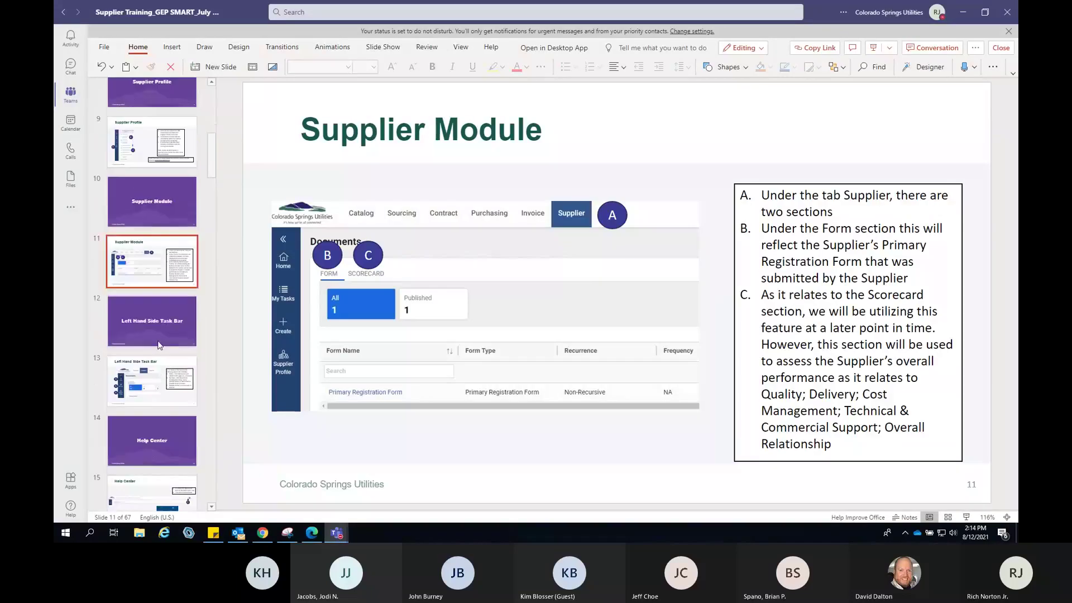
{"action": "left_click", "coordinate": [158, 327]}
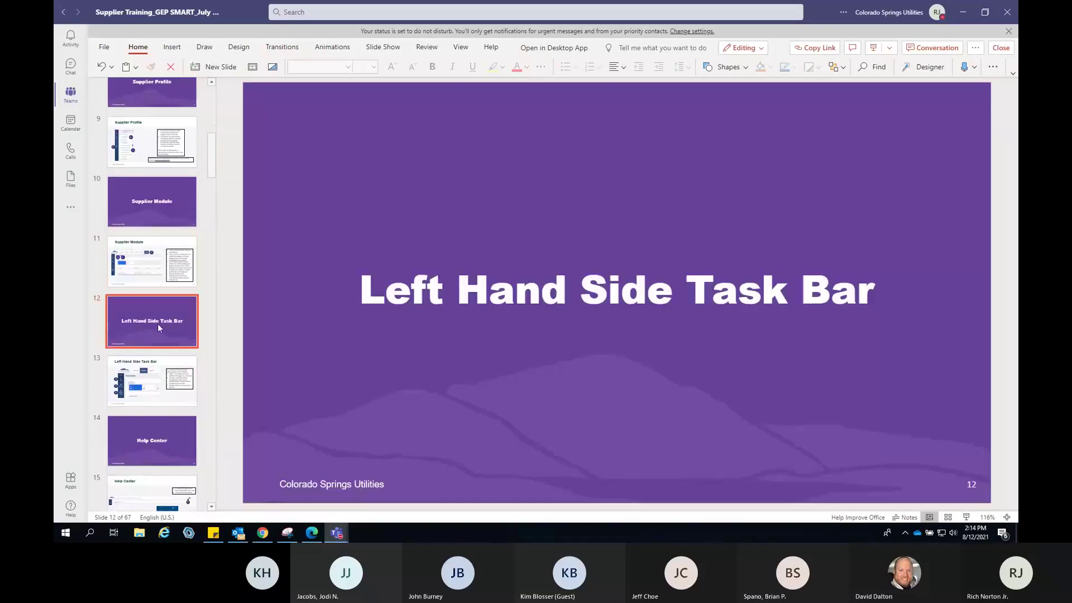
{"action": "left_click", "coordinate": [161, 377]}
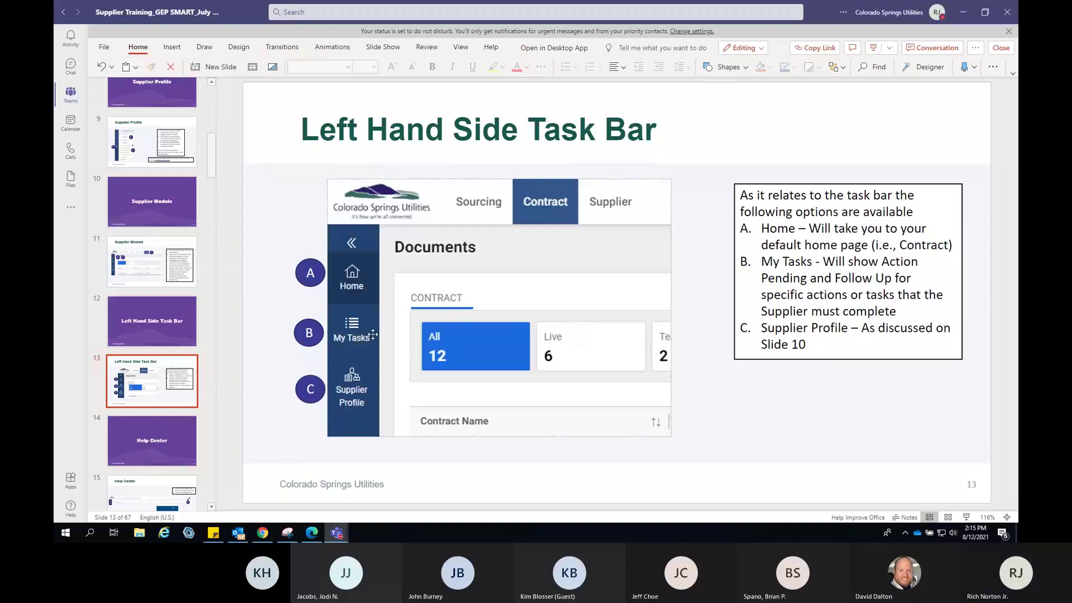
Switch to GEP SMART and star the Contract bookmark instead of Sourcing, then check the home page after visiting My Tasks
{"action": "left_click", "coordinate": [312, 532]}
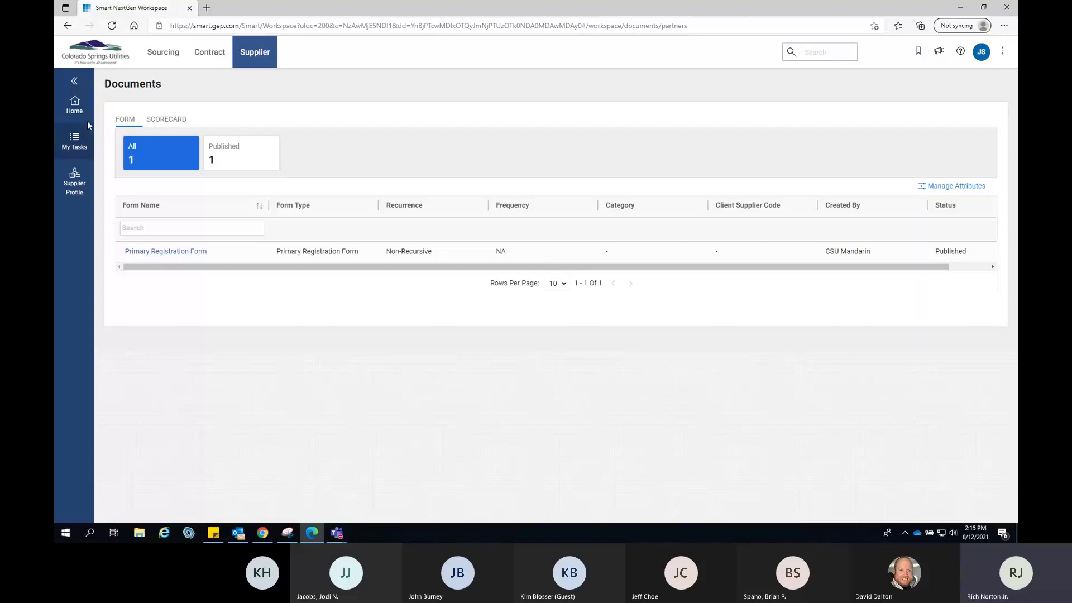
{"action": "left_click", "coordinate": [77, 107]}
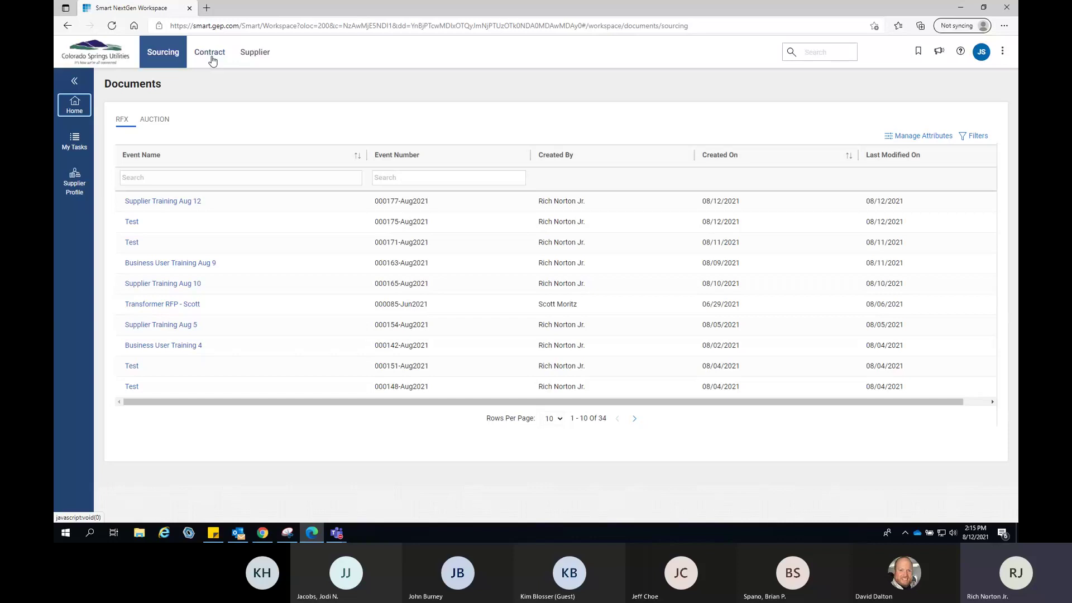
{"action": "left_click", "coordinate": [917, 54]}
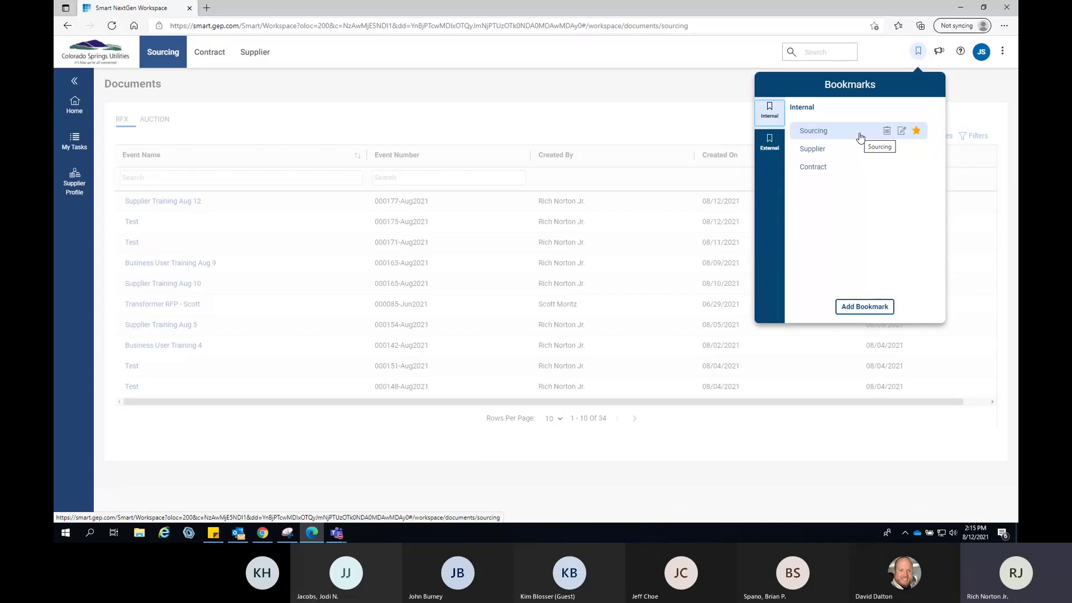
{"action": "left_click", "coordinate": [915, 131]}
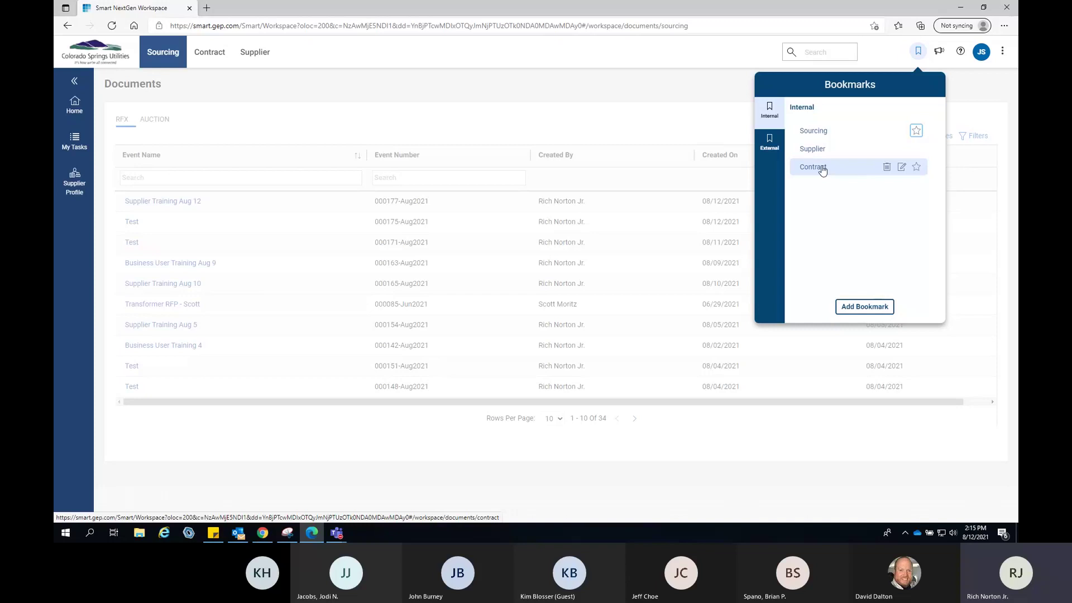
{"action": "left_click", "coordinate": [917, 169]}
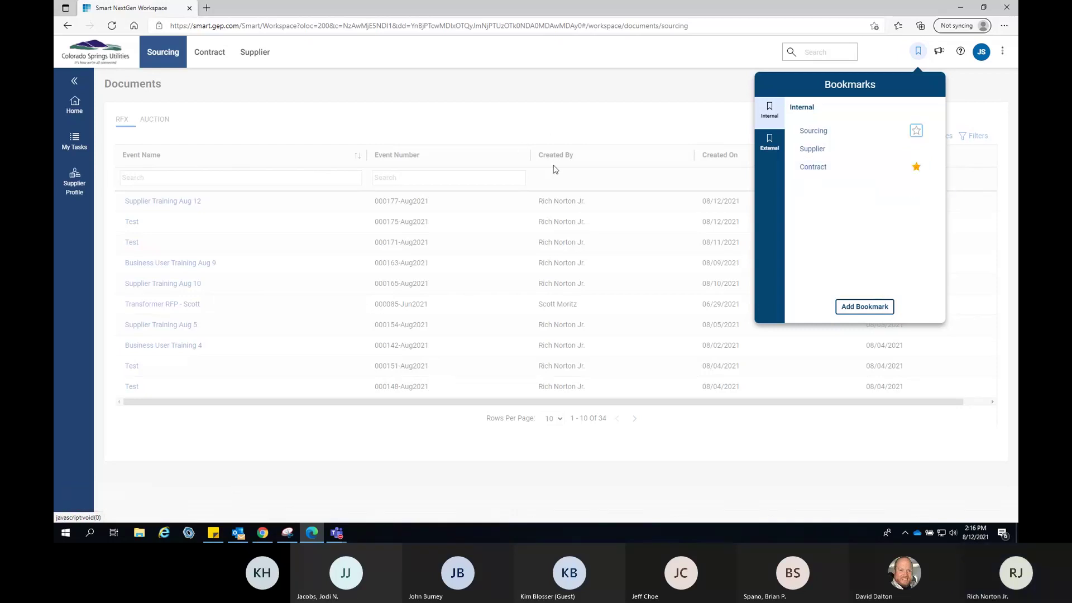
{"action": "left_click", "coordinate": [74, 140]}
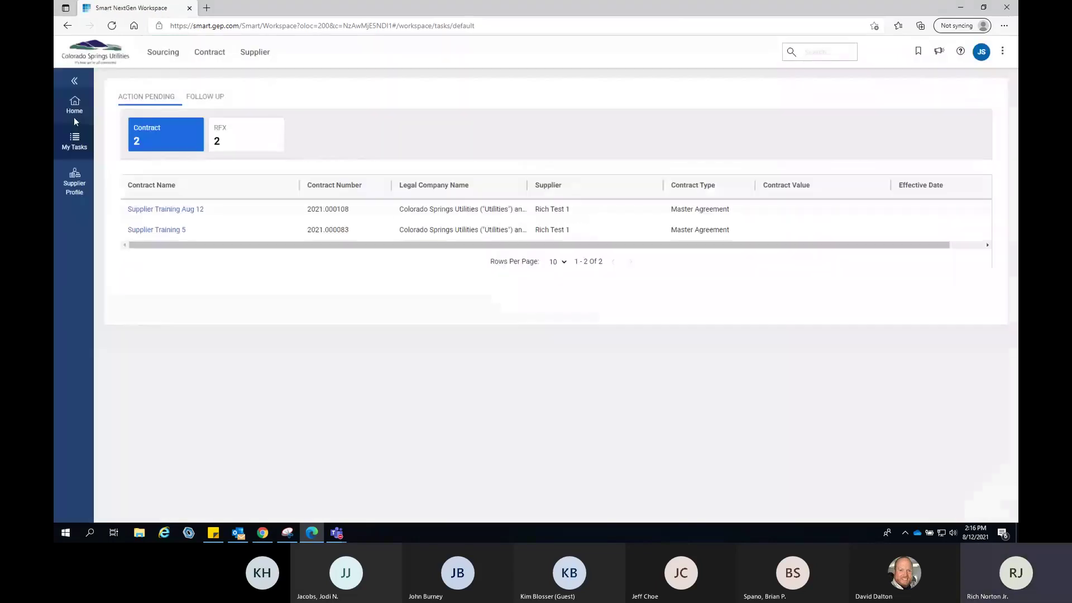
{"action": "left_click", "coordinate": [73, 107]}
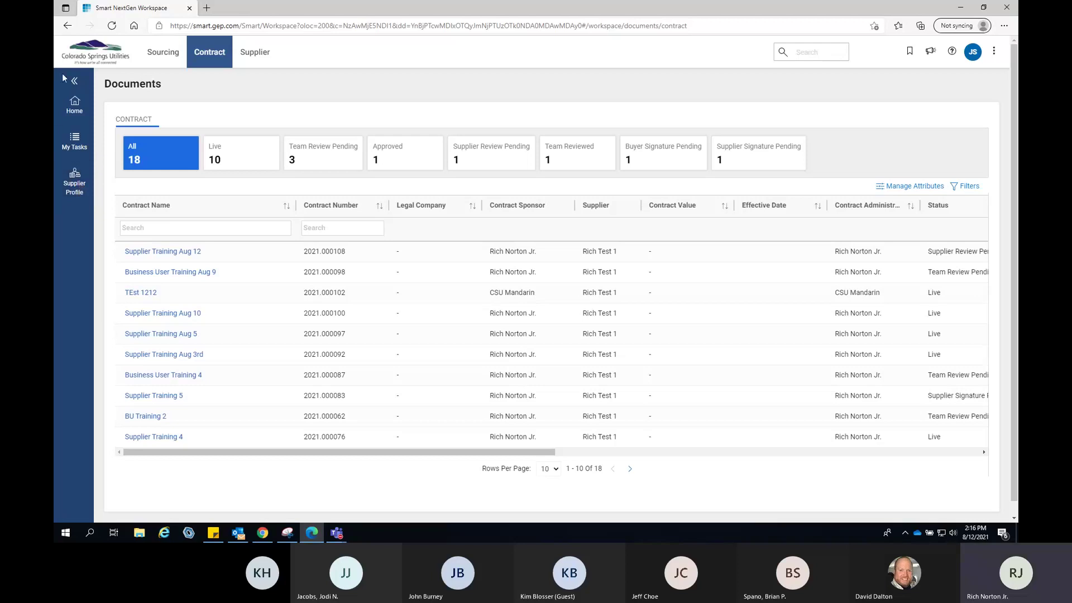
Return to the presentation in Microsoft Teams and go through the Help Center slides up to slide 16
{"action": "left_click", "coordinate": [312, 535]}
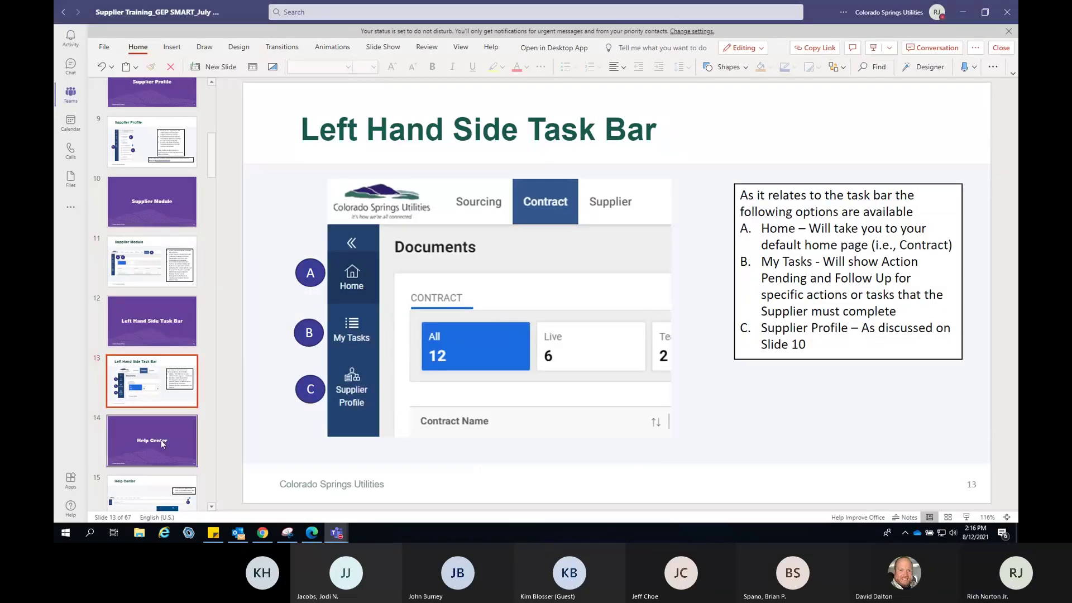
{"action": "left_click", "coordinate": [161, 440]}
{"action": "scroll", "coordinate": [160, 442], "scroll_direction": "down", "scroll_amount": 2}
{"action": "left_click", "coordinate": [157, 411]}
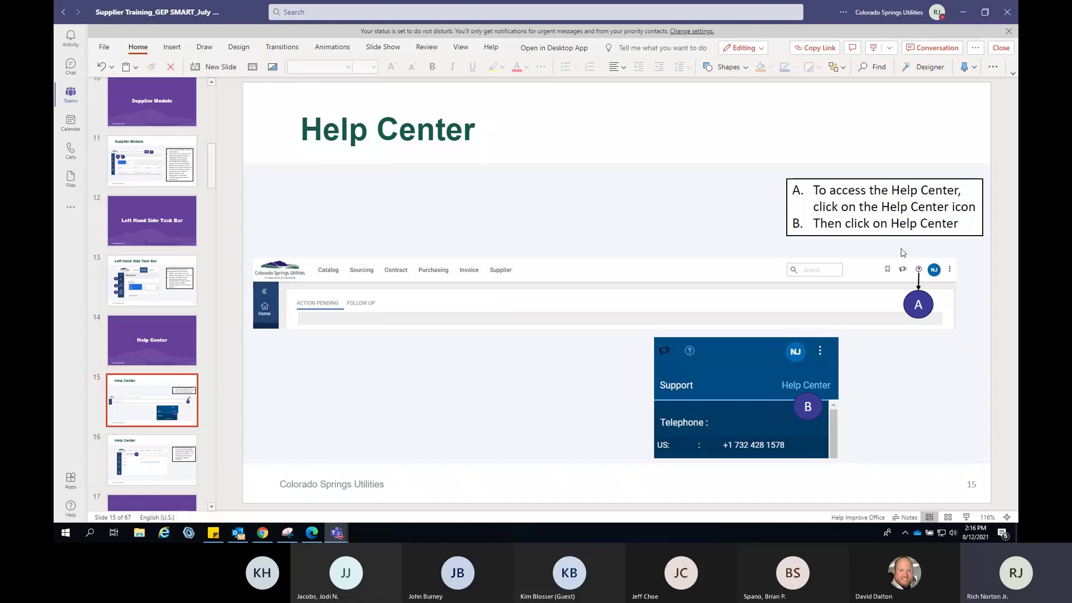
{"action": "left_click", "coordinate": [166, 451]}
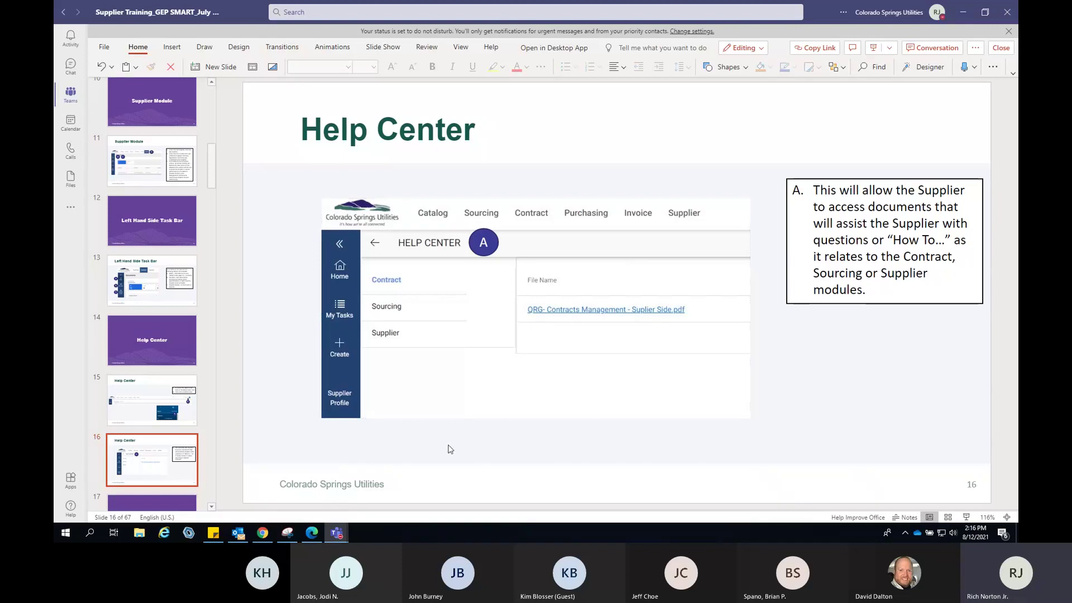
Switch to GEP SMART, view the Contract and Sourcing guides in the Help Center, and go back to the workspace
{"action": "left_click", "coordinate": [311, 532]}
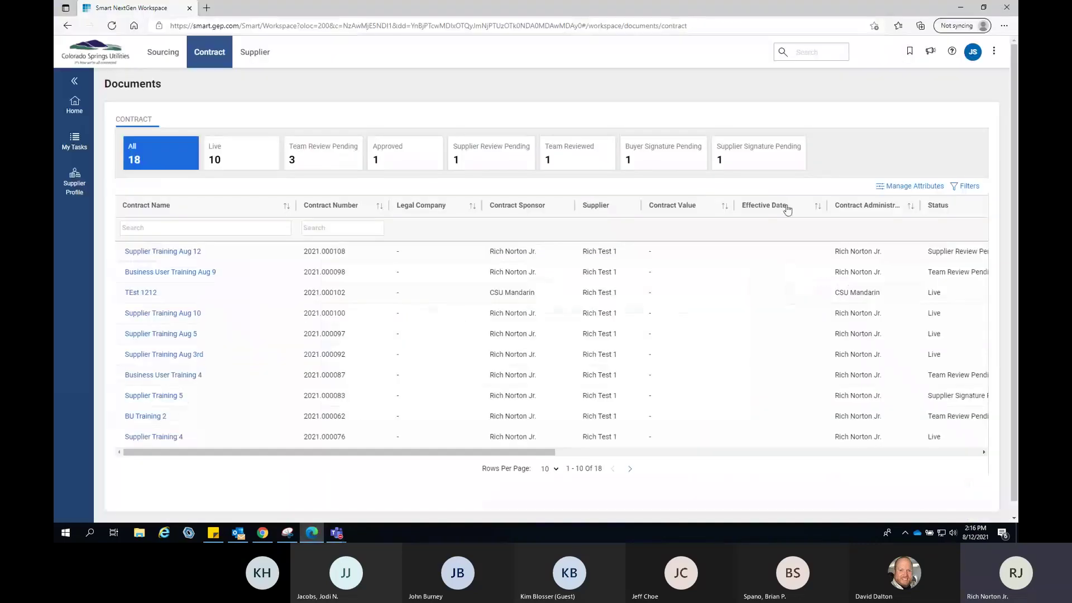
{"action": "left_click", "coordinate": [952, 52]}
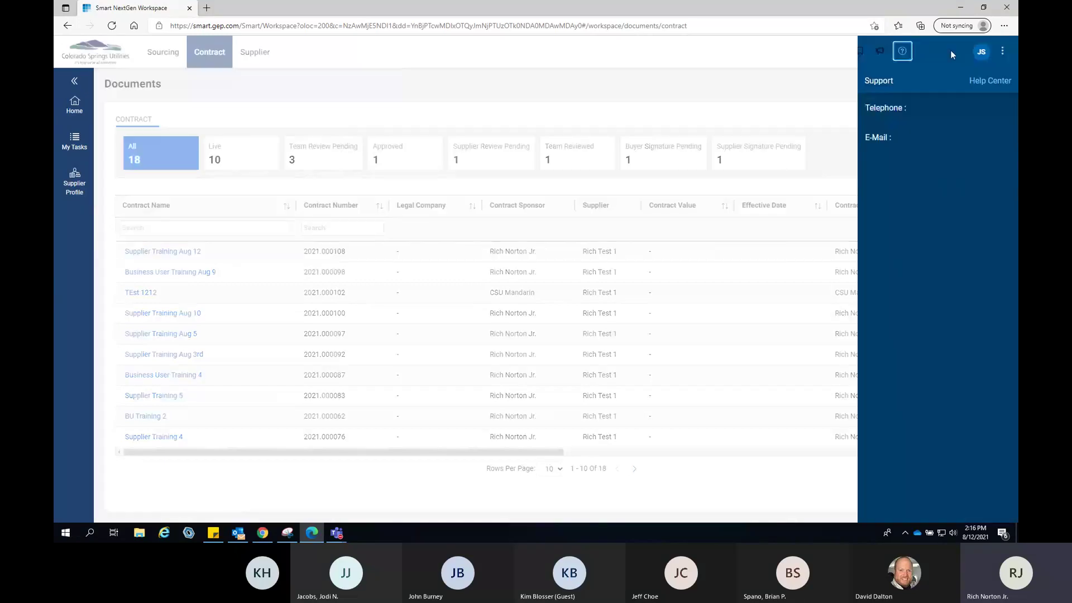
{"action": "left_click", "coordinate": [985, 81]}
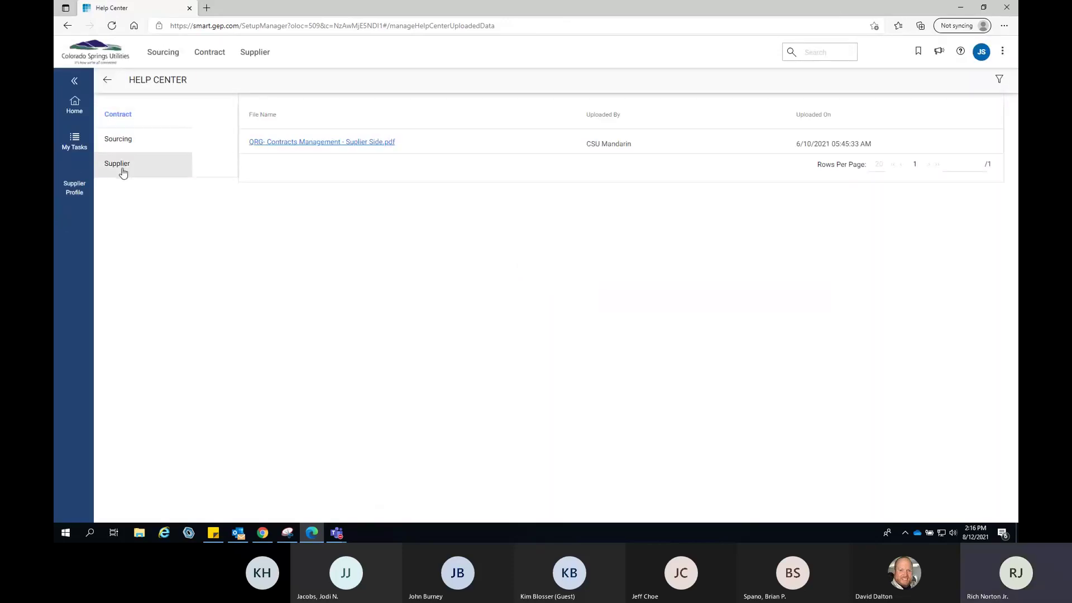
{"action": "left_click", "coordinate": [126, 138]}
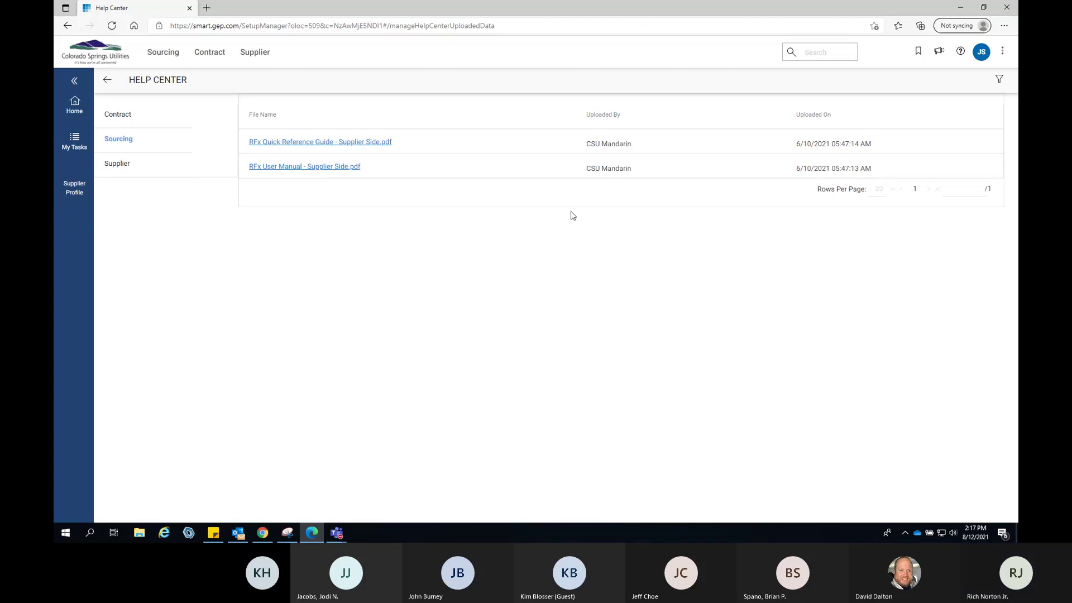
{"action": "left_click", "coordinate": [107, 79]}
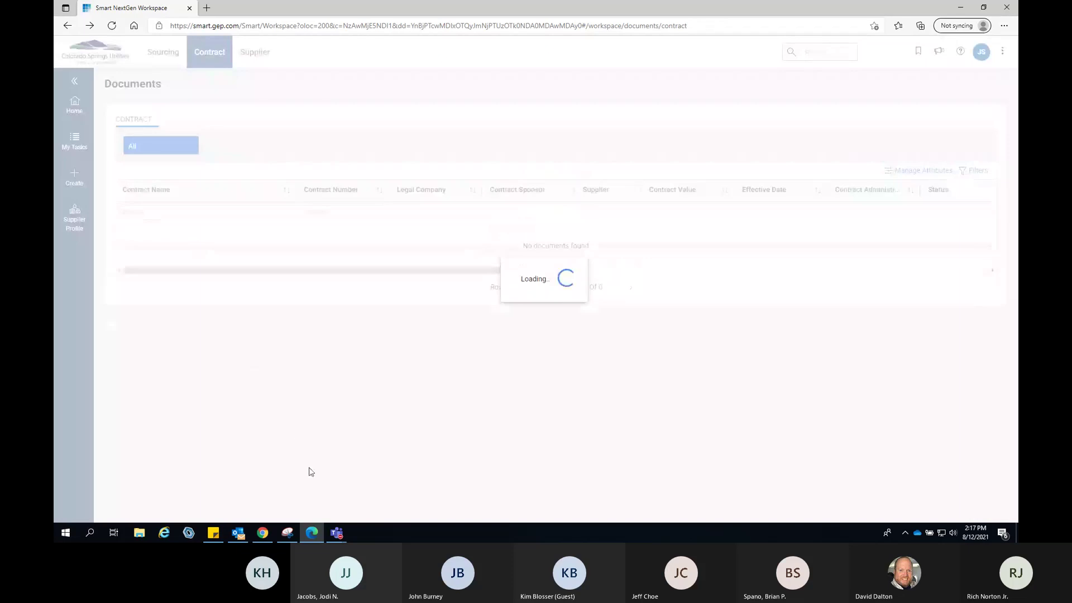
Return to the presentation in Microsoft Teams and go through the Personal Profile slides up to slide 19
{"action": "left_click", "coordinate": [311, 537]}
{"action": "scroll", "coordinate": [157, 391], "scroll_direction": "down", "scroll_amount": 2}
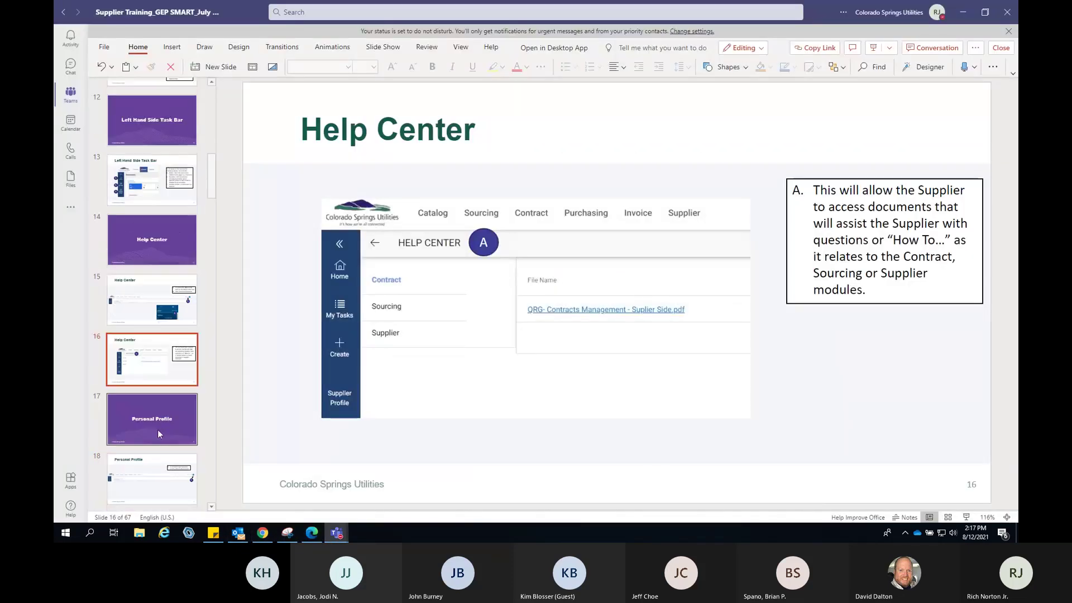
{"action": "left_click", "coordinate": [157, 428]}
{"action": "scroll", "coordinate": [157, 424], "scroll_direction": "down", "scroll_amount": 2}
{"action": "left_click", "coordinate": [158, 389]}
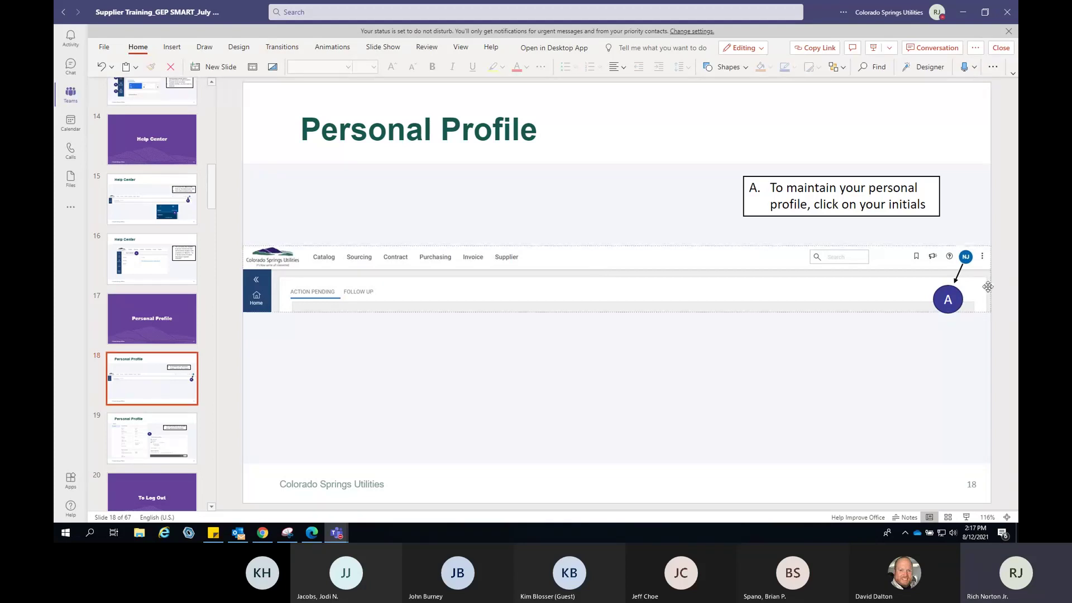
{"action": "left_click", "coordinate": [965, 256]}
{"action": "left_click", "coordinate": [338, 369]}
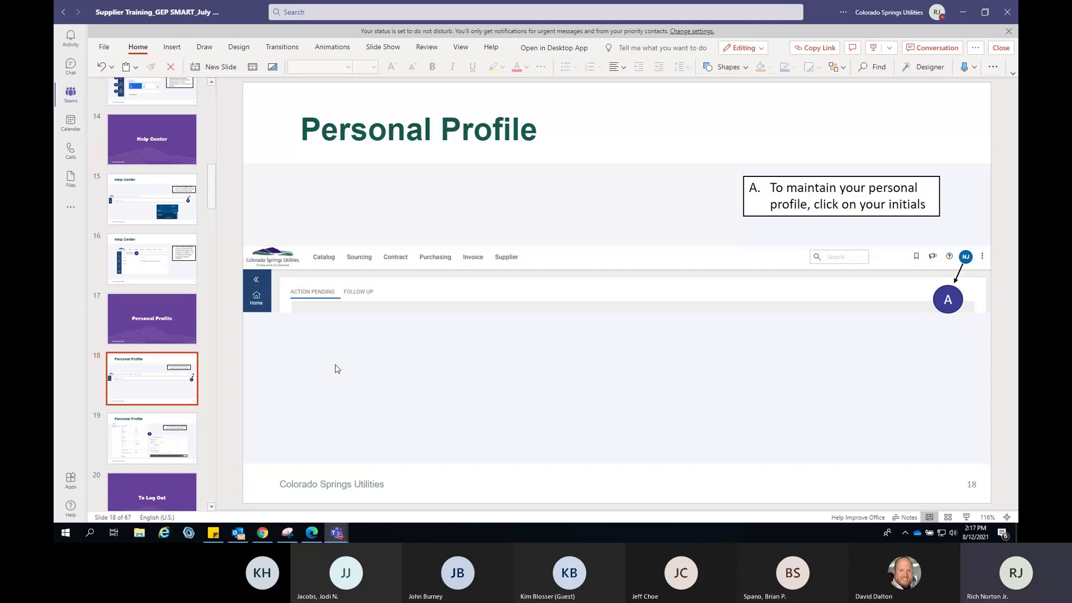
{"action": "left_click", "coordinate": [156, 442]}
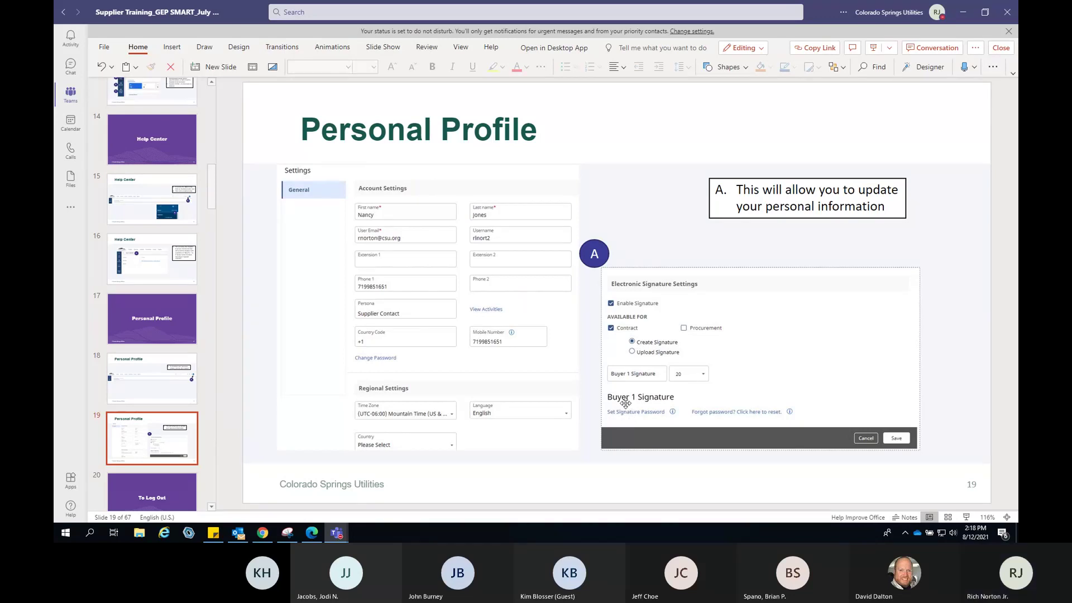
Switch to GEP SMART, review the account, regional and electronic signature settings in the personal profile, and return to the workspace
{"action": "left_click", "coordinate": [312, 533]}
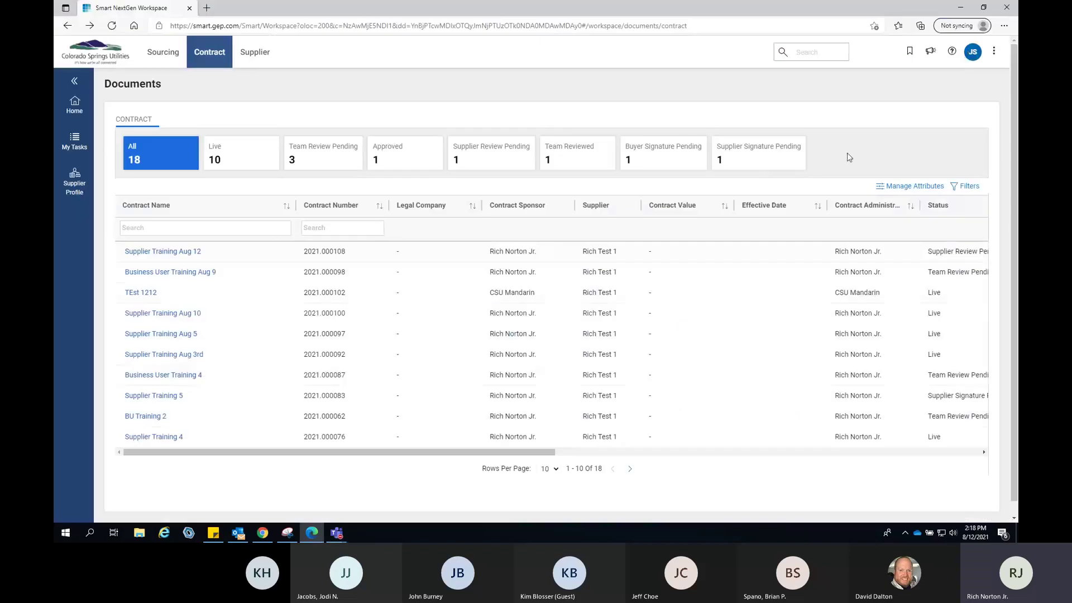
{"action": "left_click", "coordinate": [973, 56]}
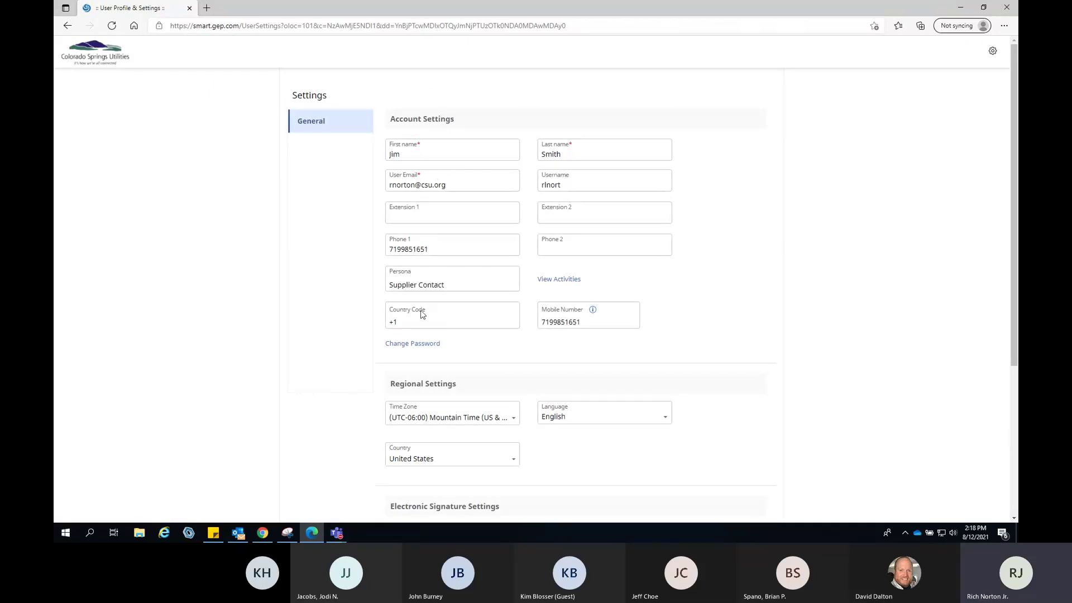
{"action": "scroll", "coordinate": [462, 339], "scroll_direction": "down", "scroll_amount": 4}
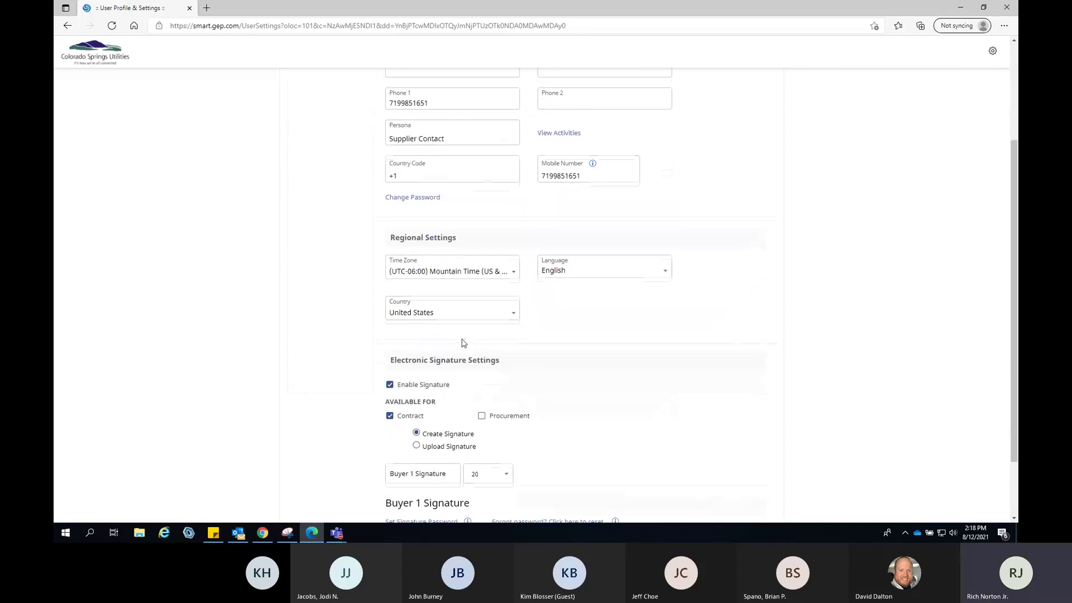
{"action": "scroll", "coordinate": [462, 337], "scroll_direction": "up", "scroll_amount": 4}
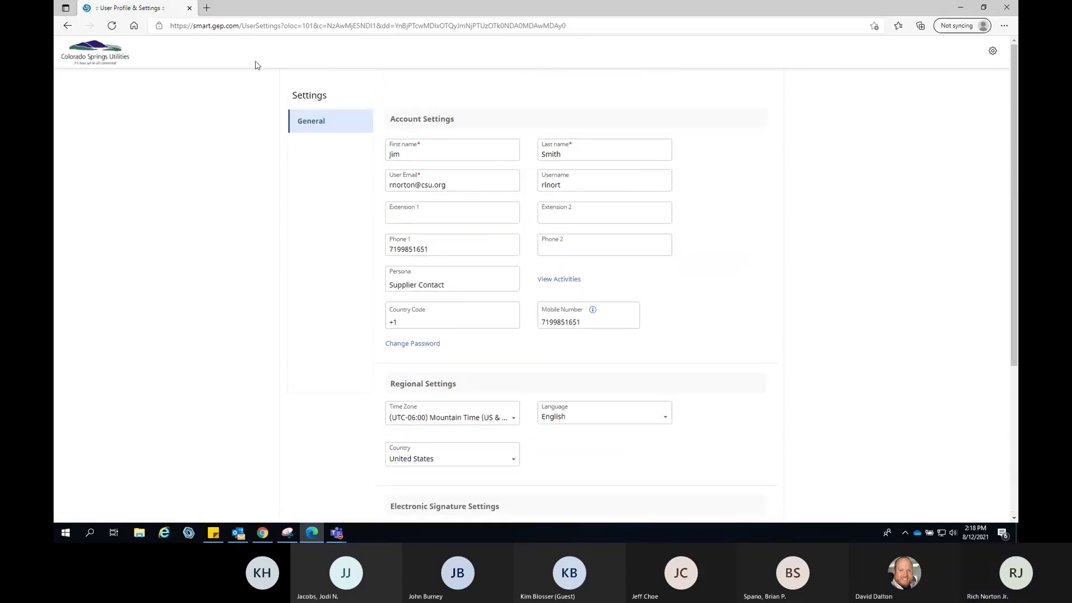
{"action": "left_click", "coordinate": [106, 56]}
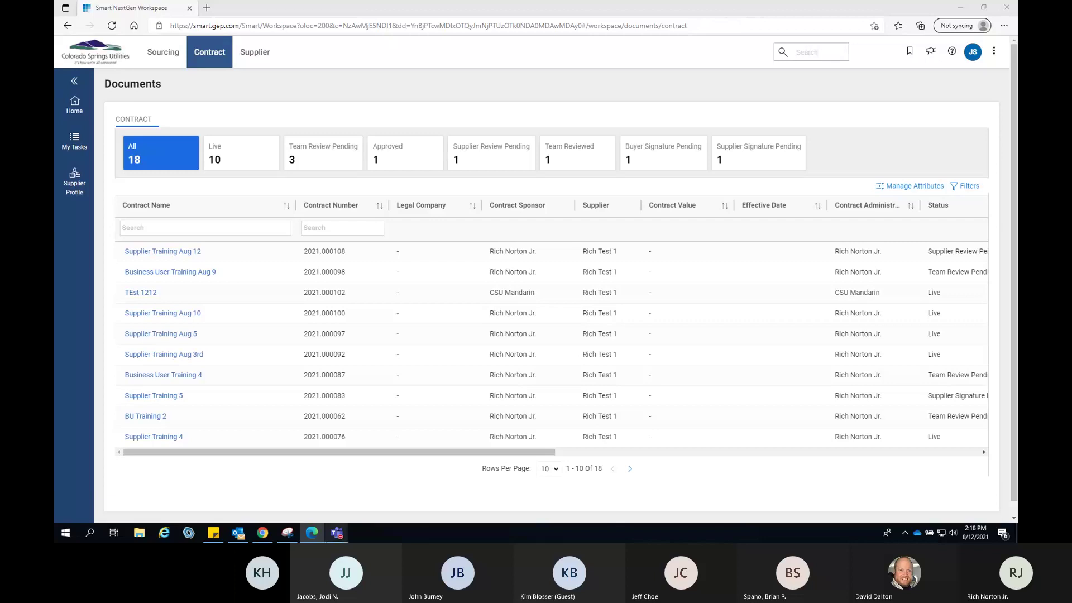
Return to the presentation in Microsoft Teams and show slide 20, To Log Out
{"action": "mouse_move", "coordinate": [337, 534]}
{"action": "left_click", "coordinate": [282, 478]}
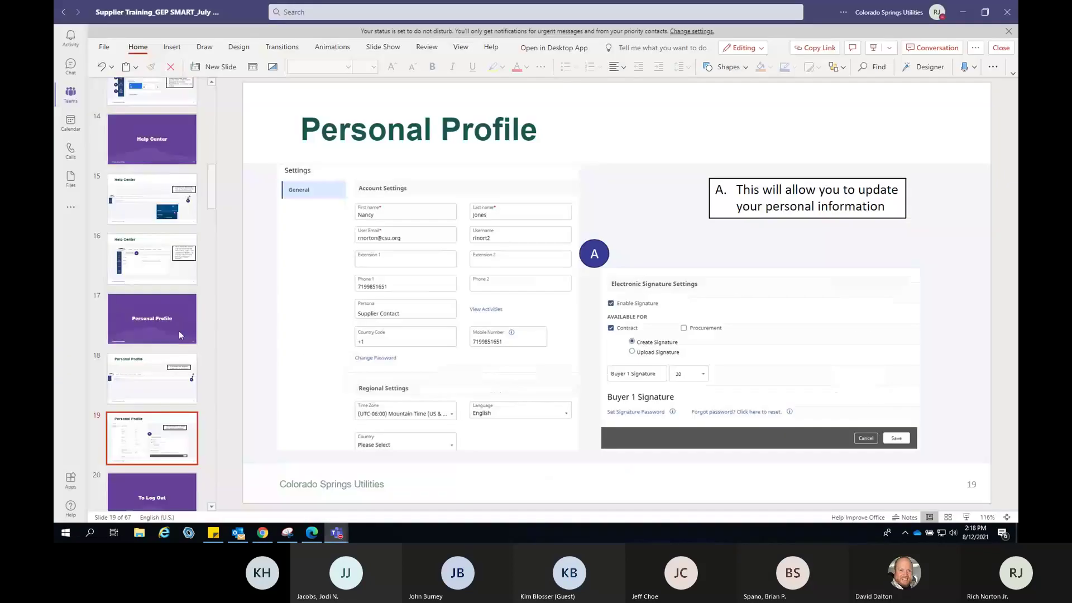
{"action": "scroll", "coordinate": [175, 332], "scroll_direction": "down", "scroll_amount": 5}
{"action": "left_click", "coordinate": [169, 263]}
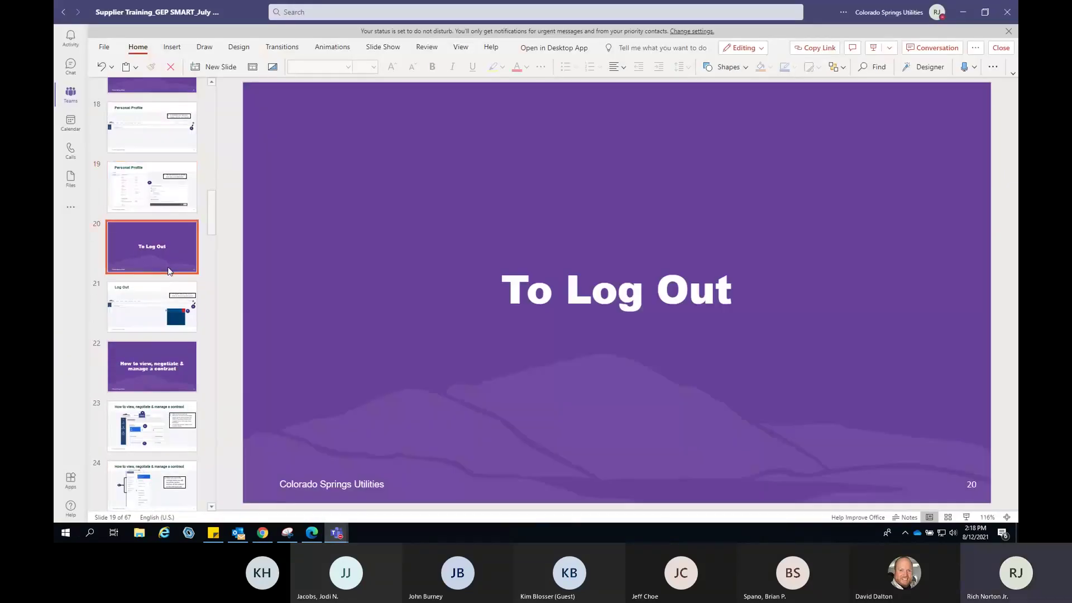
Show slide 21, Log Out, and switch to GEP SMART to open and close the panel containing the log-out option
{"action": "left_click", "coordinate": [169, 304]}
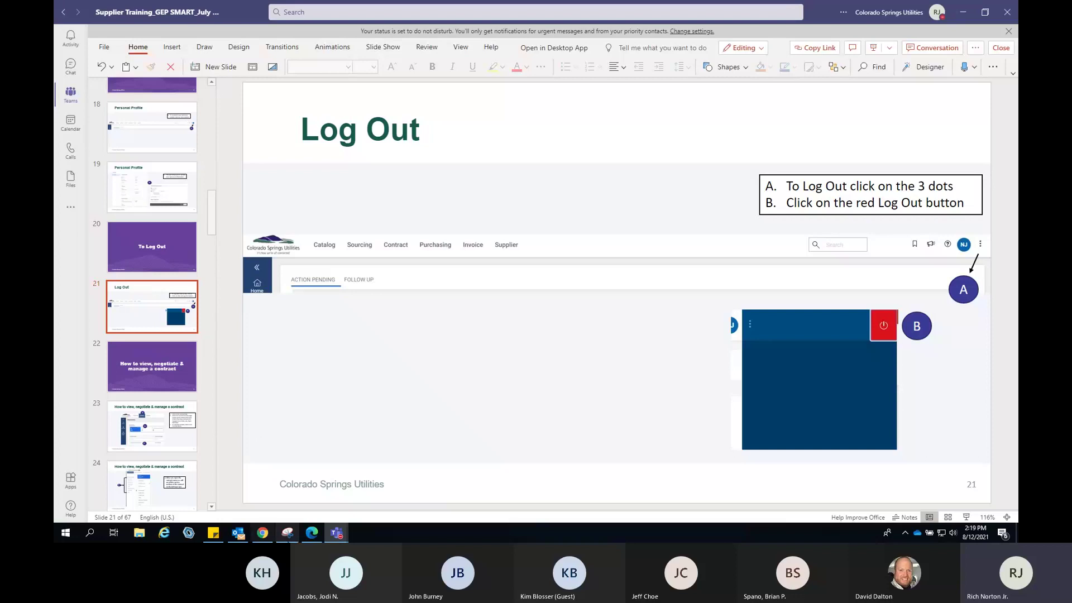
{"action": "left_click", "coordinate": [311, 533]}
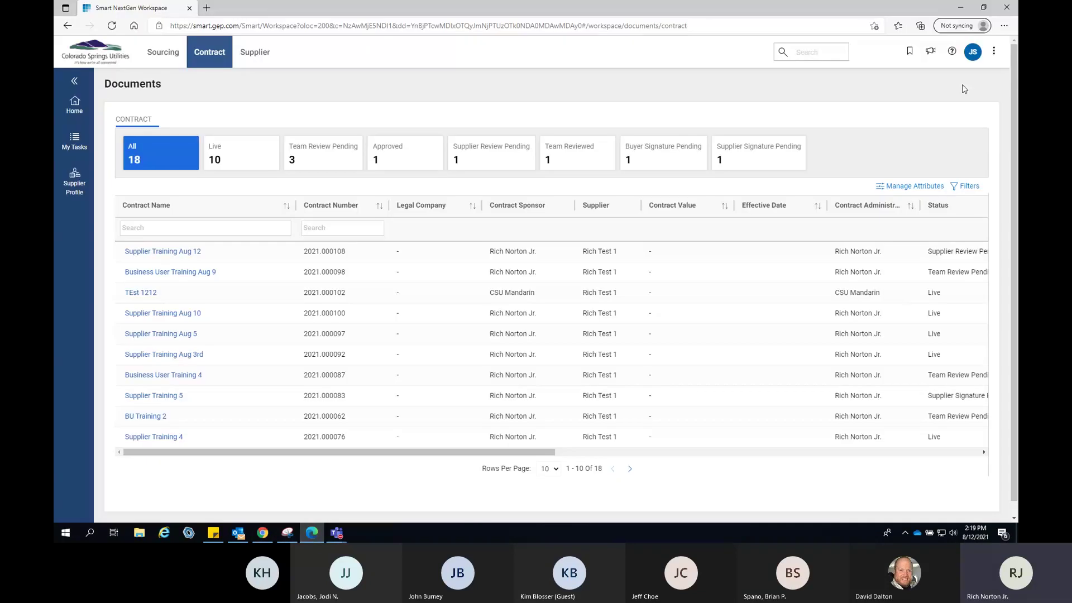
{"action": "left_click", "coordinate": [992, 54]}
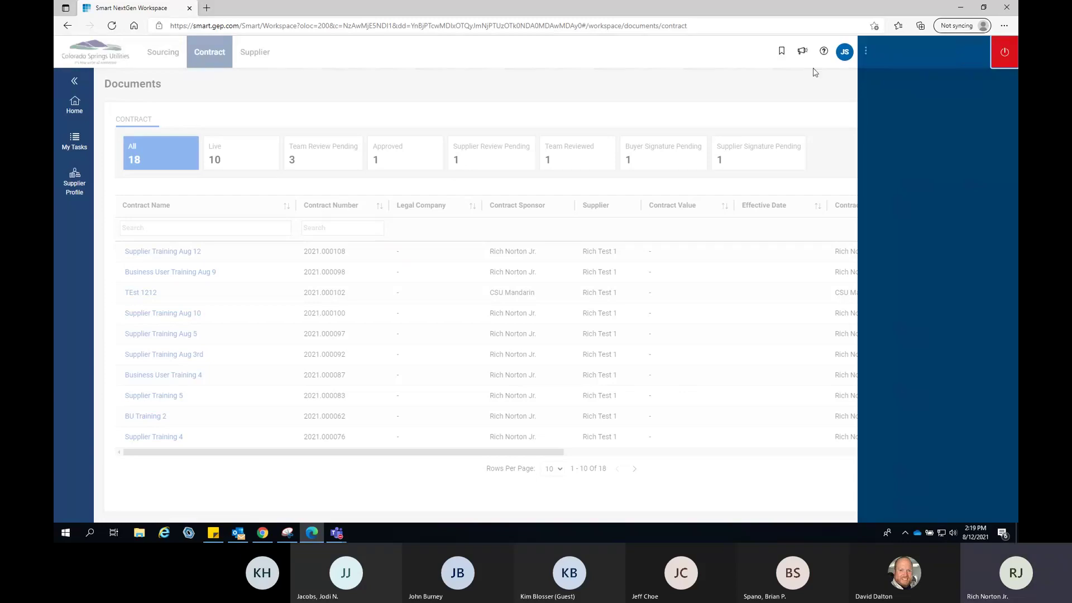
{"action": "left_click", "coordinate": [707, 86]}
Return to the presentation in Microsoft Teams, show slides 22 and 23 on managing contracts, and switch to the GEP SMART contract list
{"action": "mouse_move", "coordinate": [335, 535]}
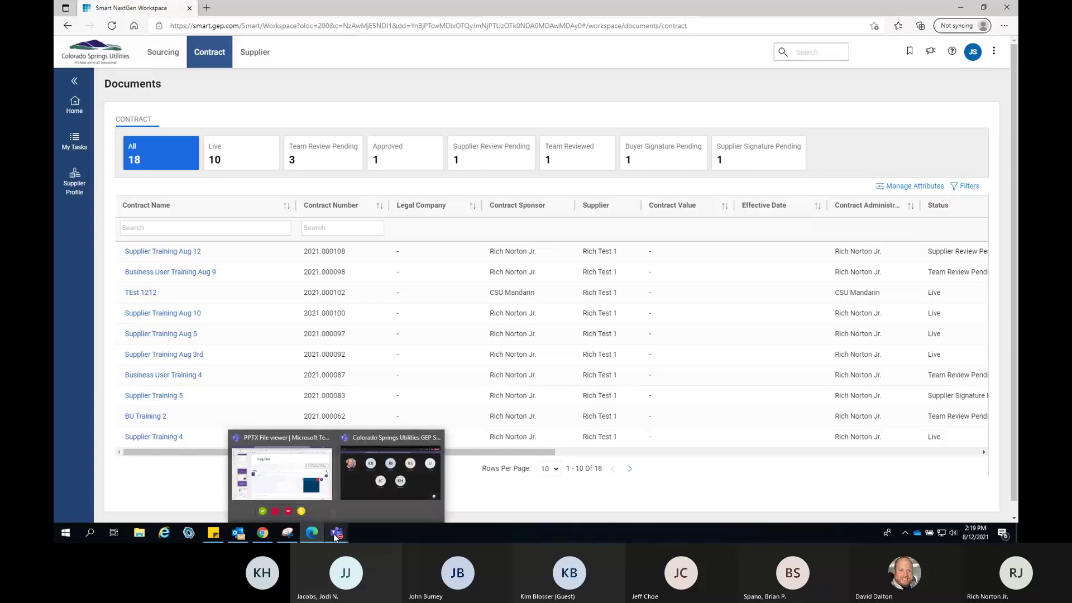
{"action": "left_click", "coordinate": [301, 485]}
{"action": "left_click", "coordinate": [163, 368]}
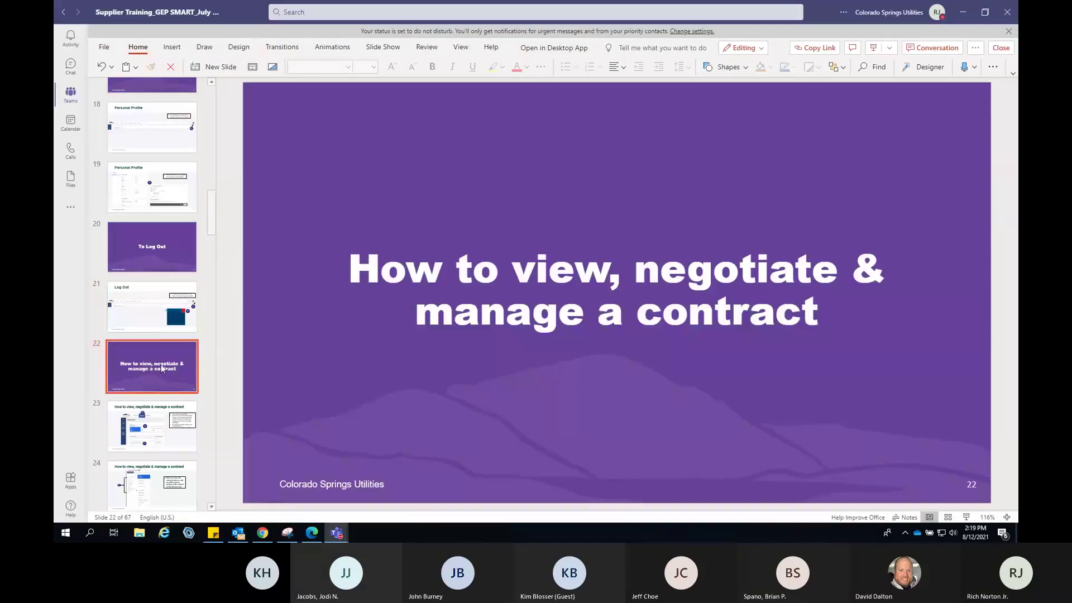
{"action": "scroll", "coordinate": [163, 368], "scroll_direction": "down", "scroll_amount": 3}
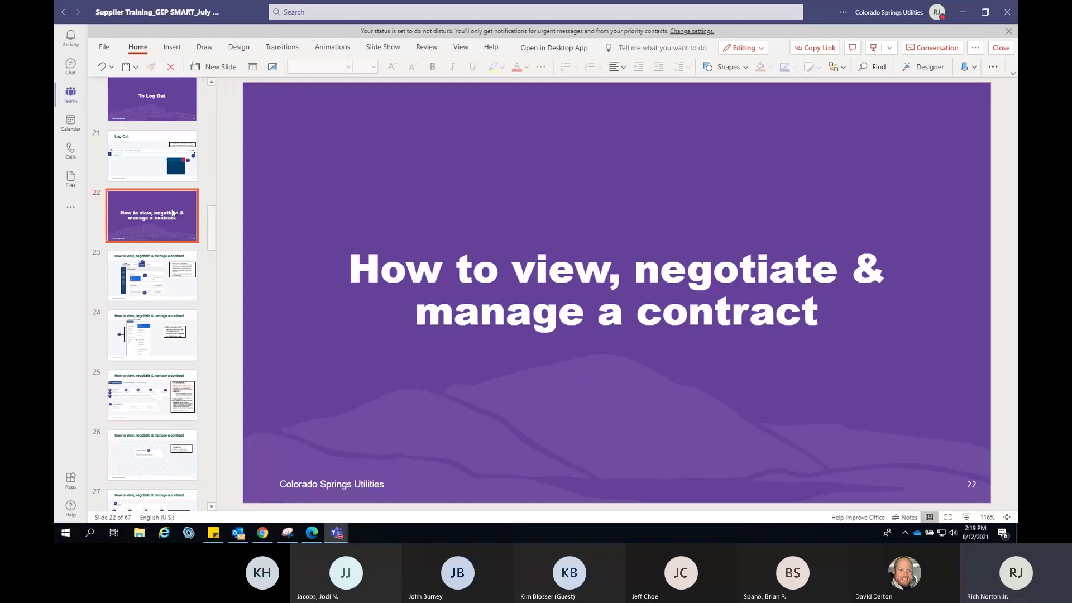
{"action": "left_click", "coordinate": [180, 295]}
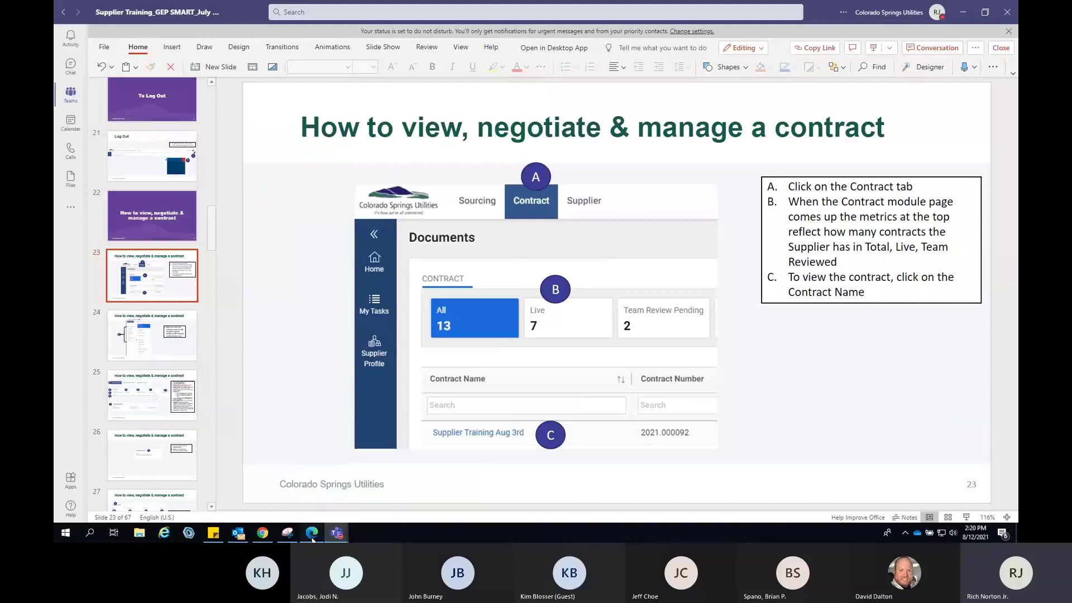
{"action": "left_click", "coordinate": [311, 533]}
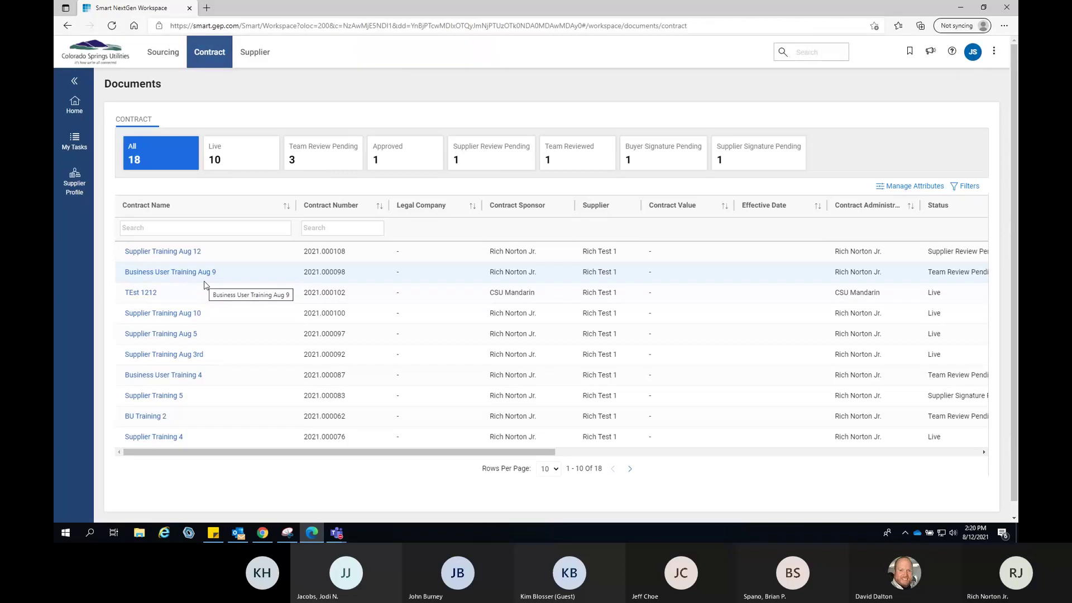
Show slide 24 on contract sections in Microsoft Teams, and open the Supplier Training Aug 12 contract in GEP SMART
{"action": "mouse_move", "coordinate": [313, 535]}
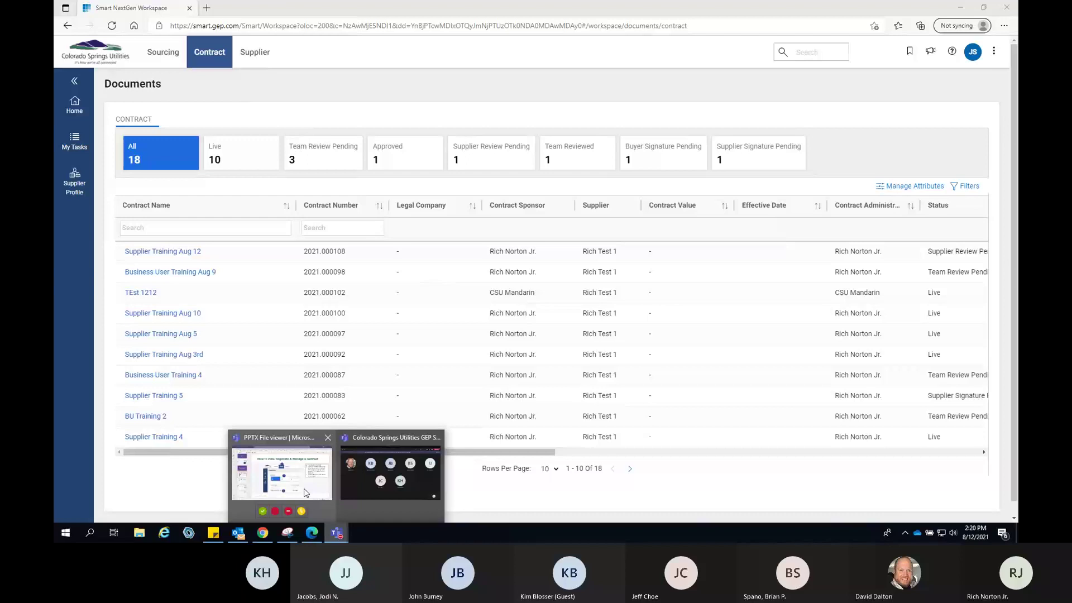
{"action": "left_click", "coordinate": [306, 493]}
{"action": "left_click", "coordinate": [179, 341]}
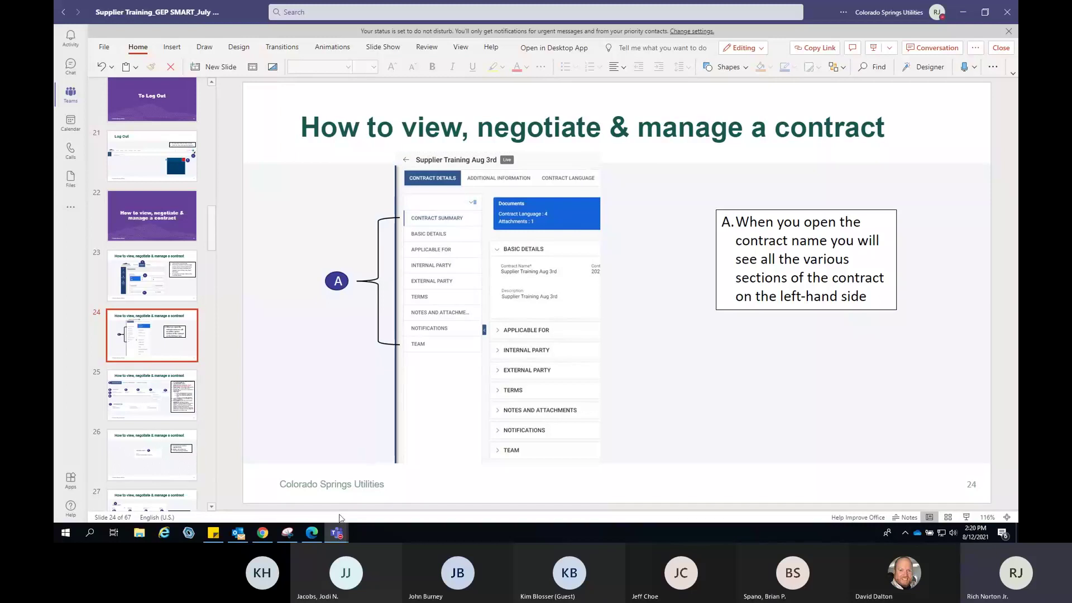
{"action": "left_click", "coordinate": [312, 532]}
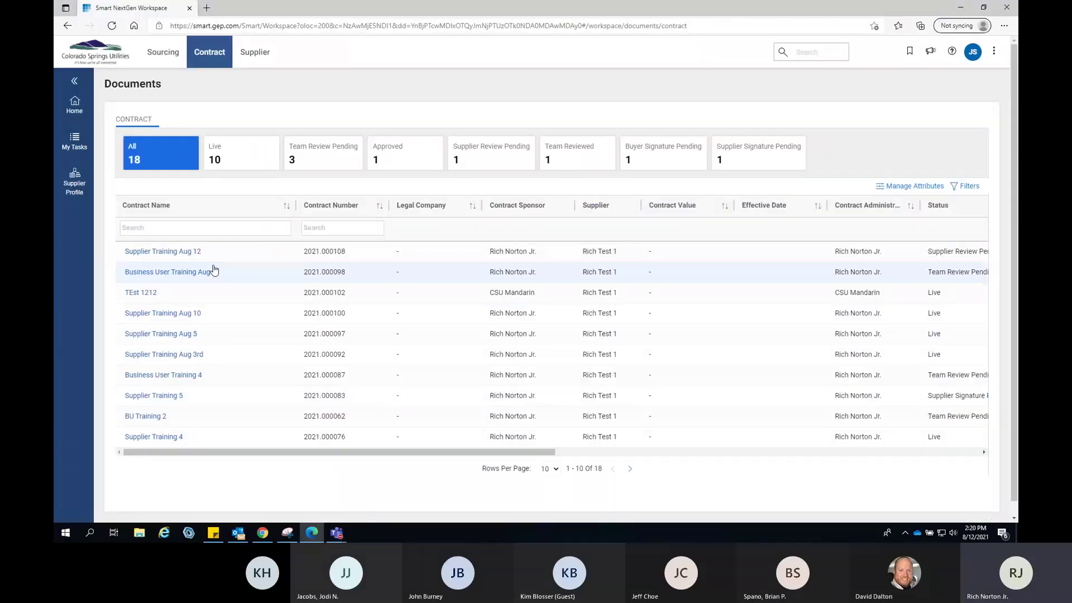
{"action": "left_click", "coordinate": [166, 255]}
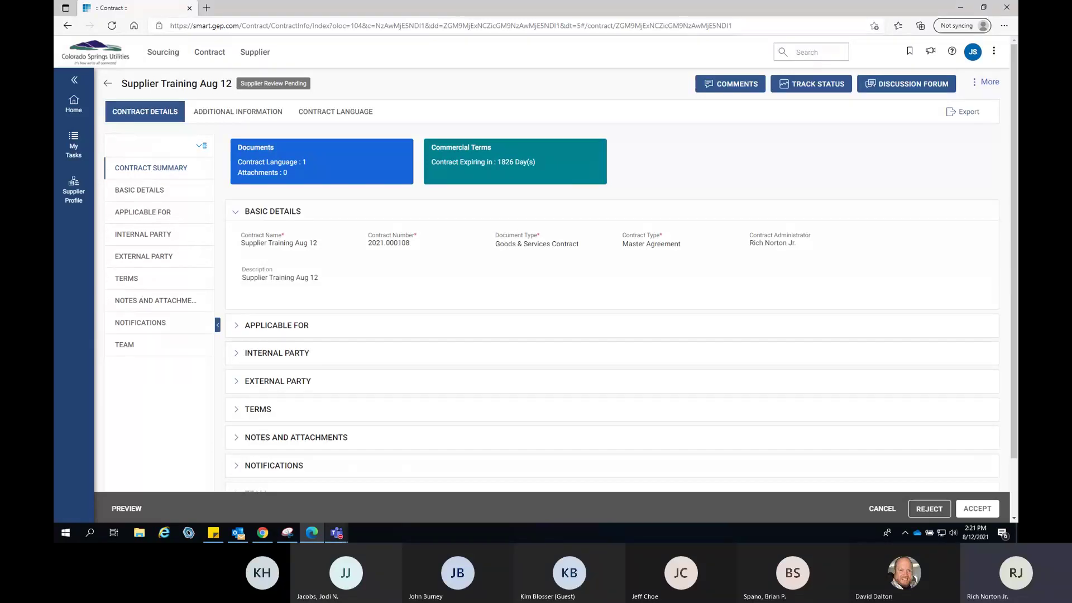
Show slide 25 on Basic Details in Microsoft Teams, and expand the contract's Applicable For section in GEP SMART
{"action": "left_click", "coordinate": [337, 533]}
{"action": "left_click", "coordinate": [282, 469]}
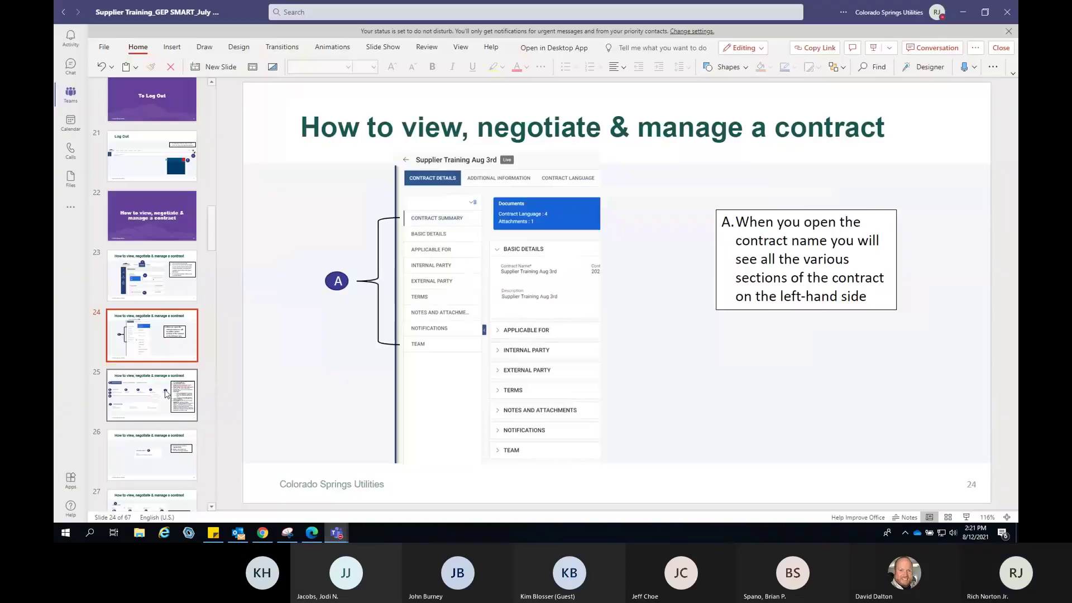
{"action": "left_click", "coordinate": [166, 394]}
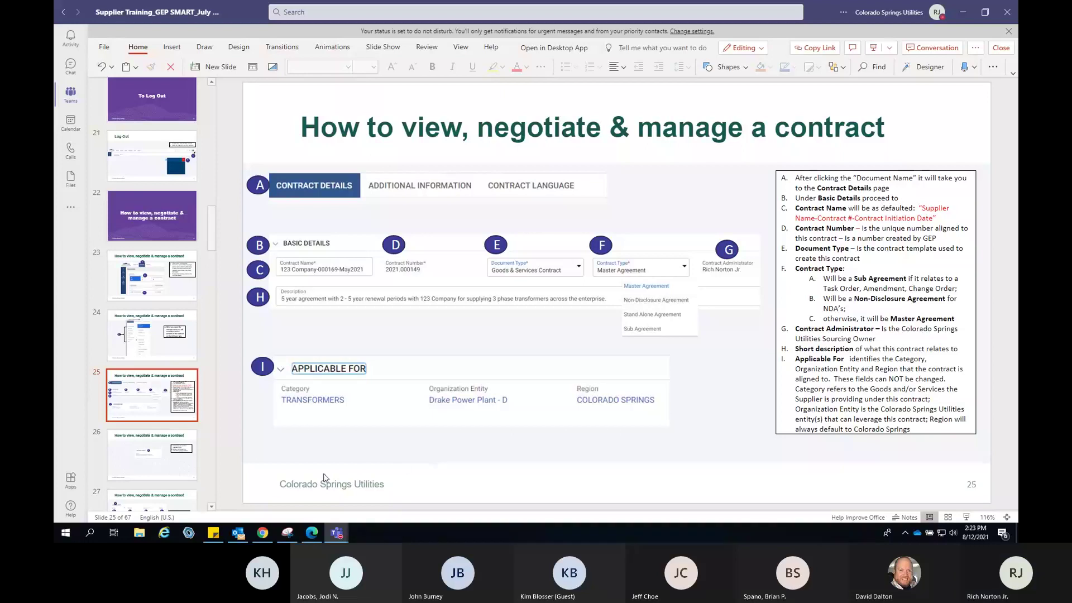
{"action": "left_click", "coordinate": [313, 534]}
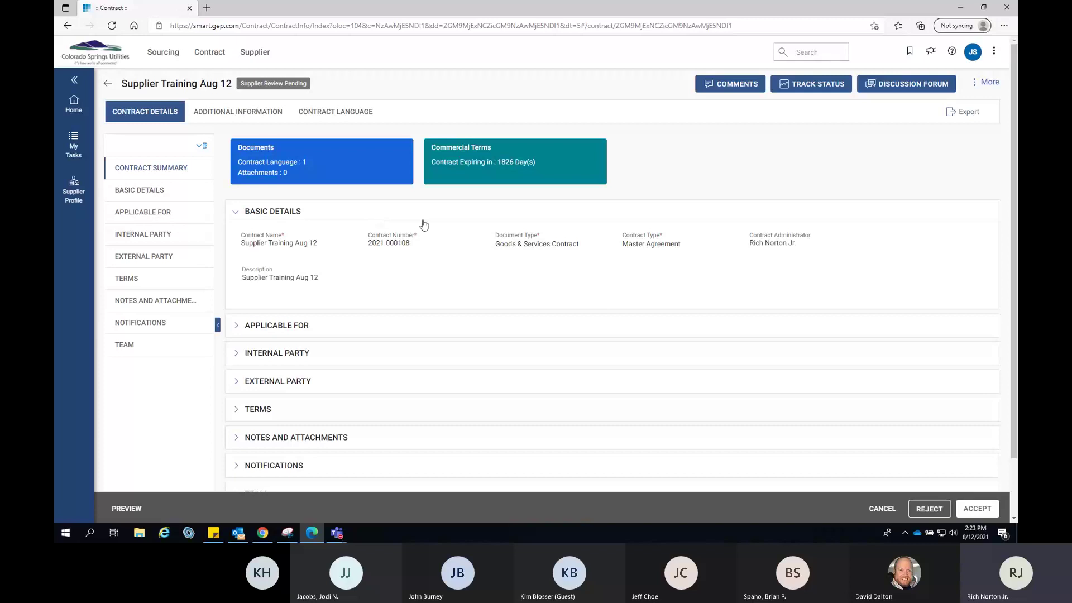
{"action": "left_click", "coordinate": [287, 324]}
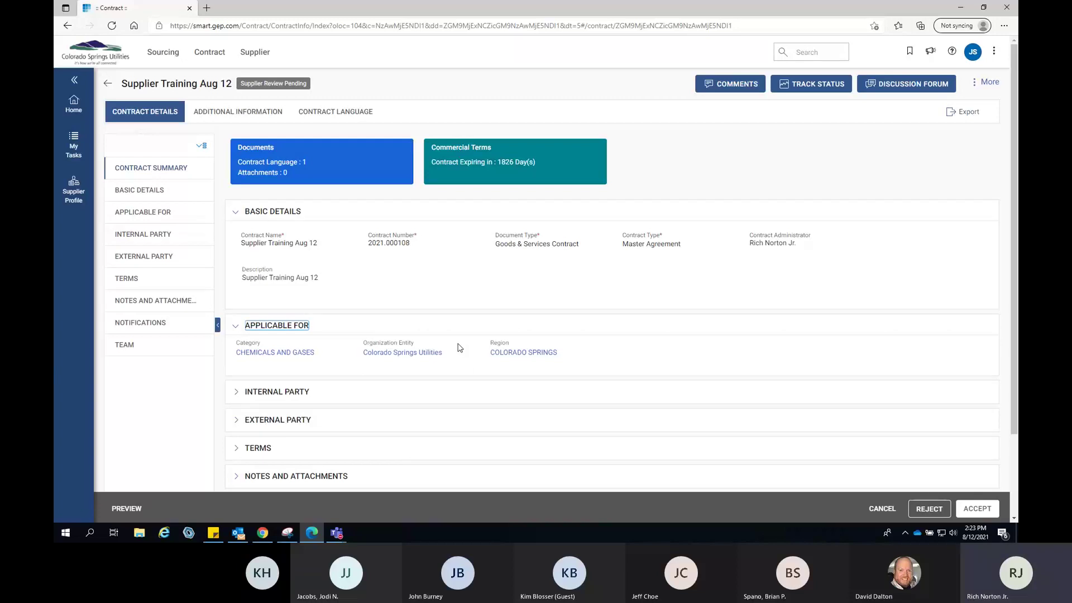
Show slide 26 in Microsoft Teams, and expand the contract's Internal Party section in GEP SMART
{"action": "left_click", "coordinate": [318, 531]}
{"action": "key", "text": "Down"}
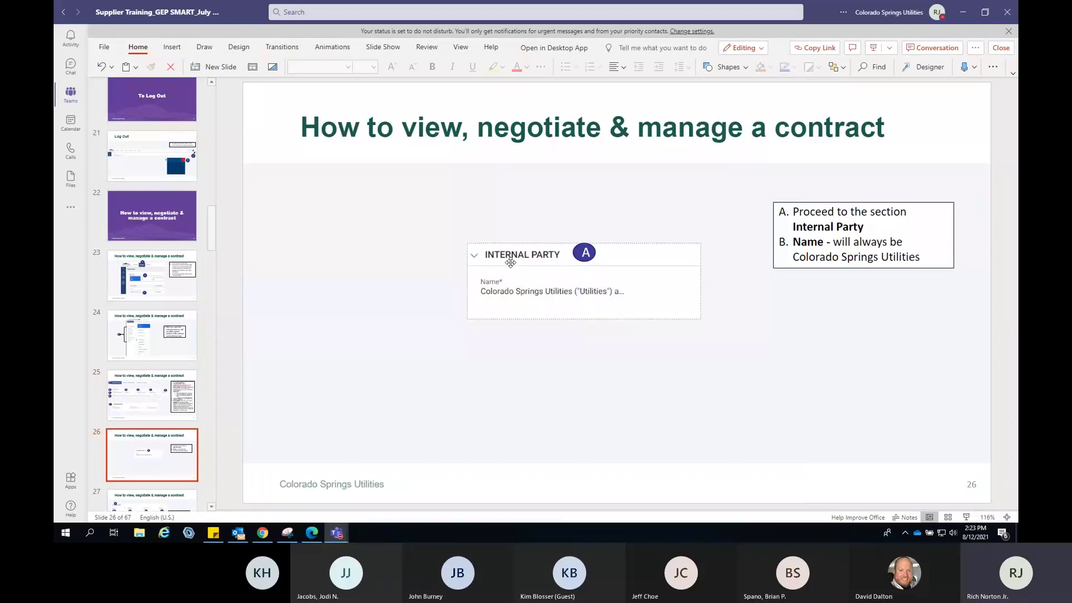
{"action": "left_click", "coordinate": [316, 533]}
{"action": "left_click", "coordinate": [275, 395]}
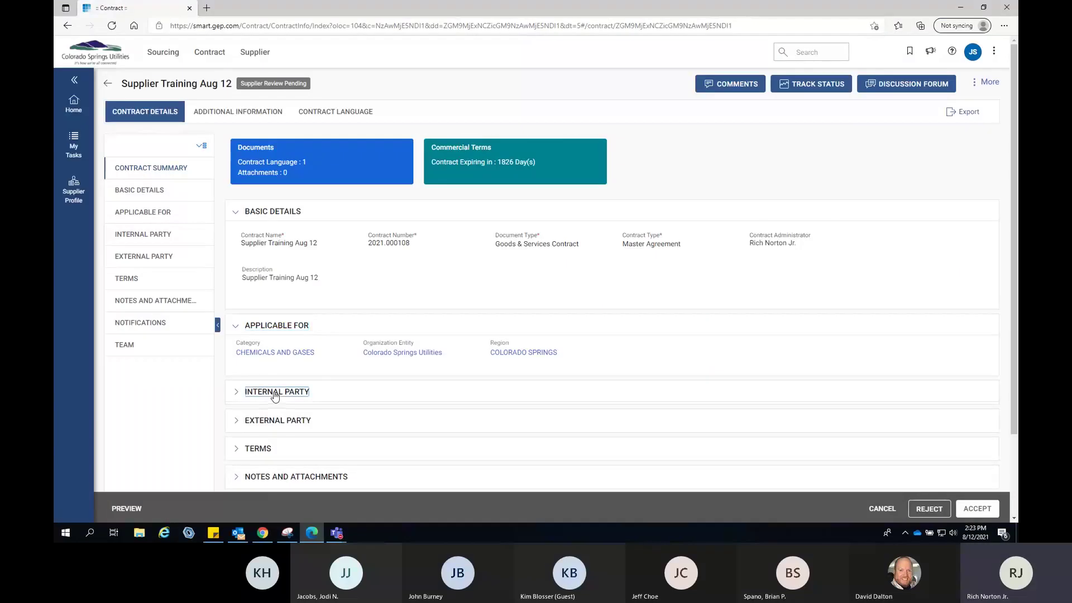
{"action": "scroll", "coordinate": [336, 360], "scroll_direction": "down", "scroll_amount": 3}
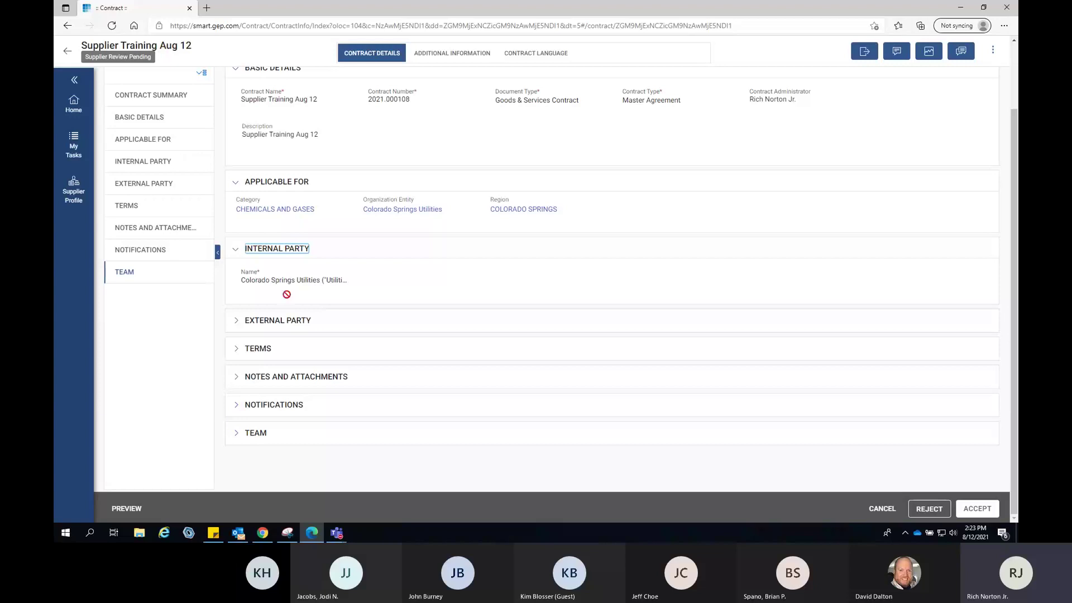
Return to the presentation in Microsoft Teams and show slide 27 on the External Party section
{"action": "mouse_move", "coordinate": [336, 532]}
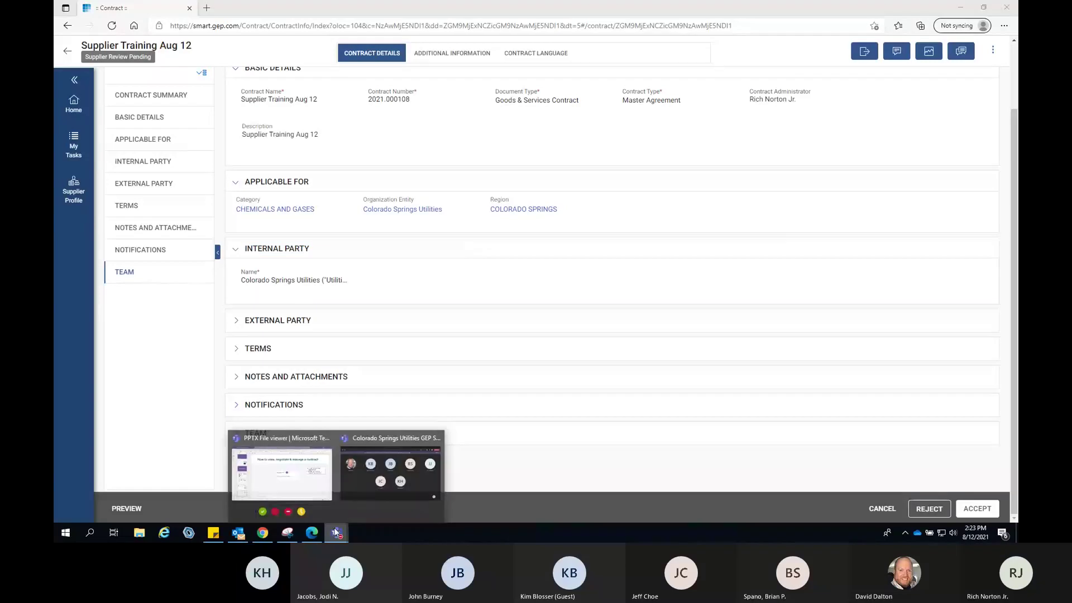
{"action": "left_click", "coordinate": [311, 487]}
{"action": "scroll", "coordinate": [181, 335], "scroll_direction": "down", "scroll_amount": 2}
{"action": "left_click", "coordinate": [181, 400]}
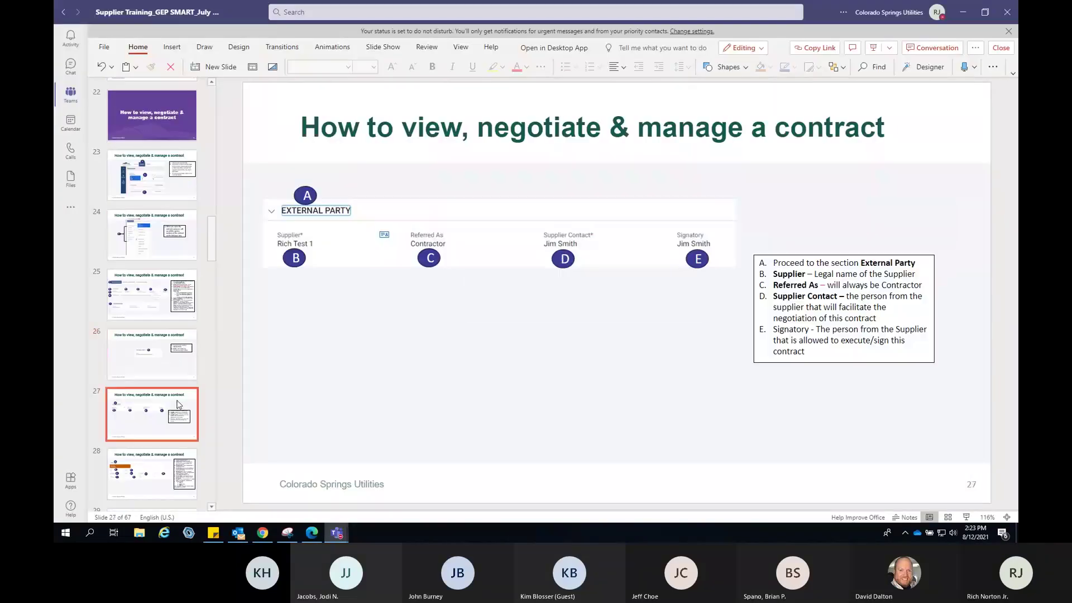
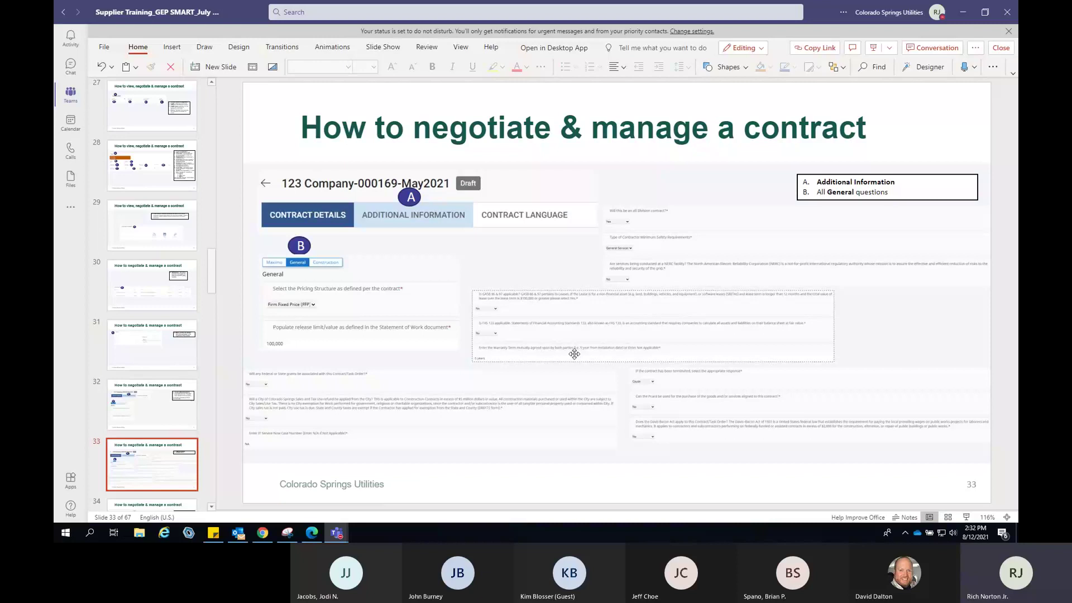
Show slide 34 on the Construction questions, and switch to GEP SMART to open the contract's Additional Information
{"action": "scroll", "coordinate": [166, 439], "scroll_direction": "down", "scroll_amount": 2}
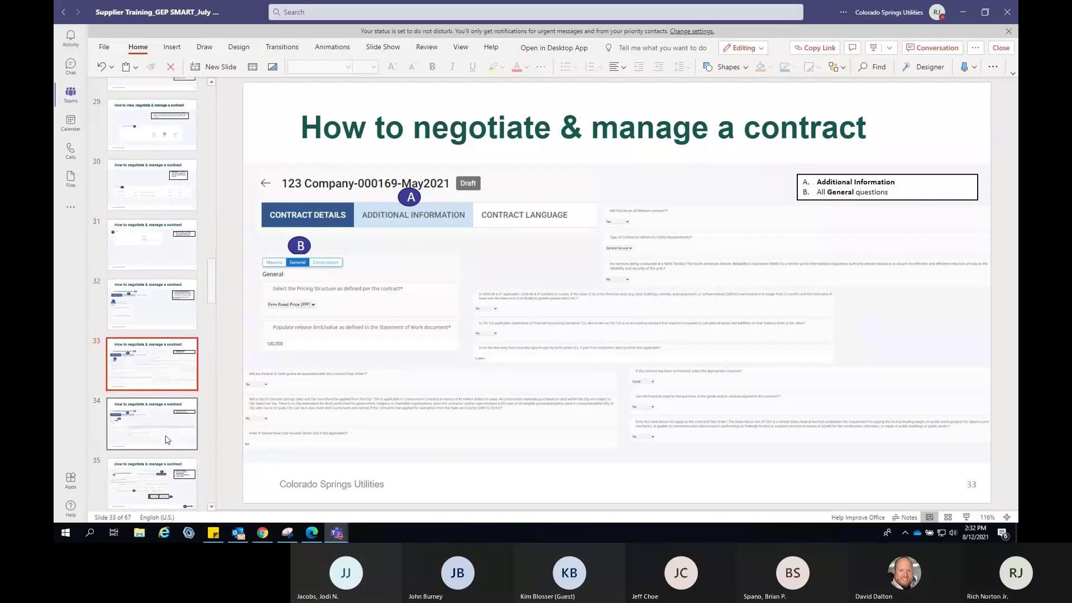
{"action": "left_click", "coordinate": [166, 431]}
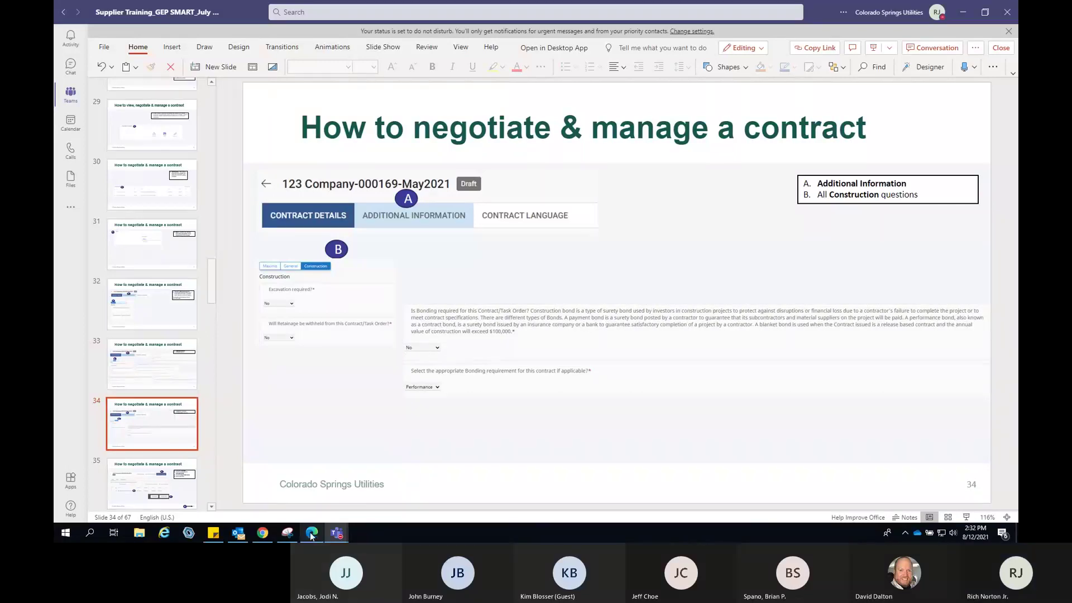
{"action": "mouse_move", "coordinate": [312, 533]}
{"action": "left_click", "coordinate": [319, 490]}
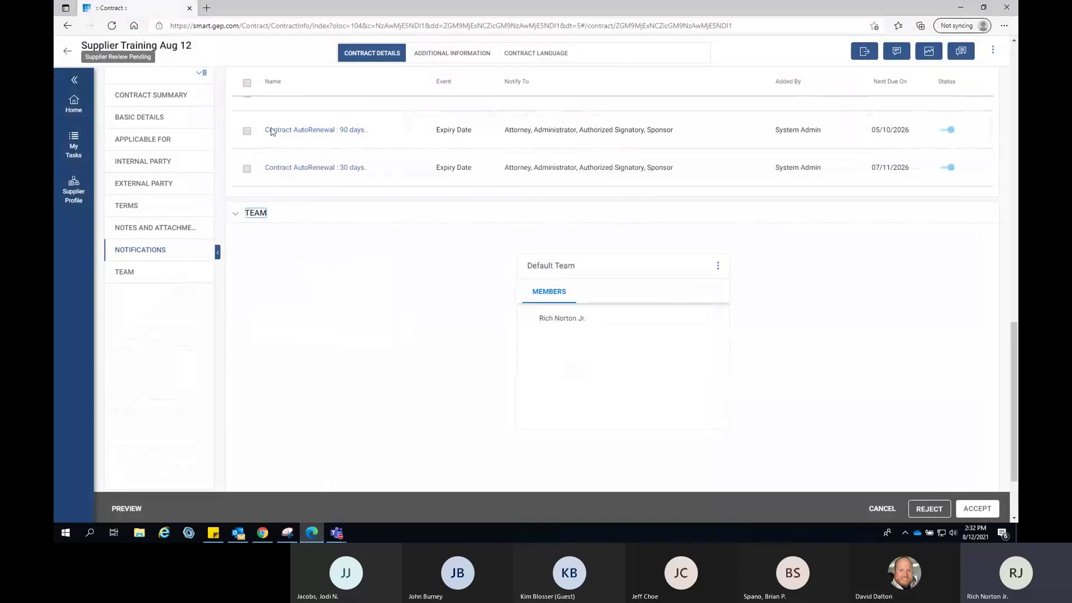
{"action": "scroll", "coordinate": [337, 266], "scroll_direction": "up", "scroll_amount": 10}
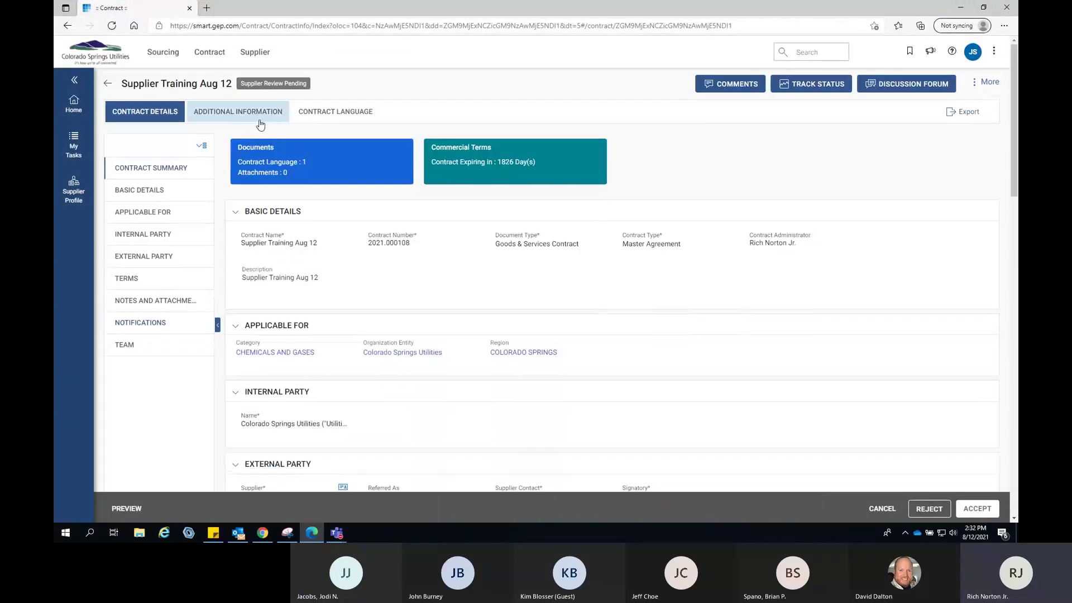
{"action": "left_click", "coordinate": [237, 108]}
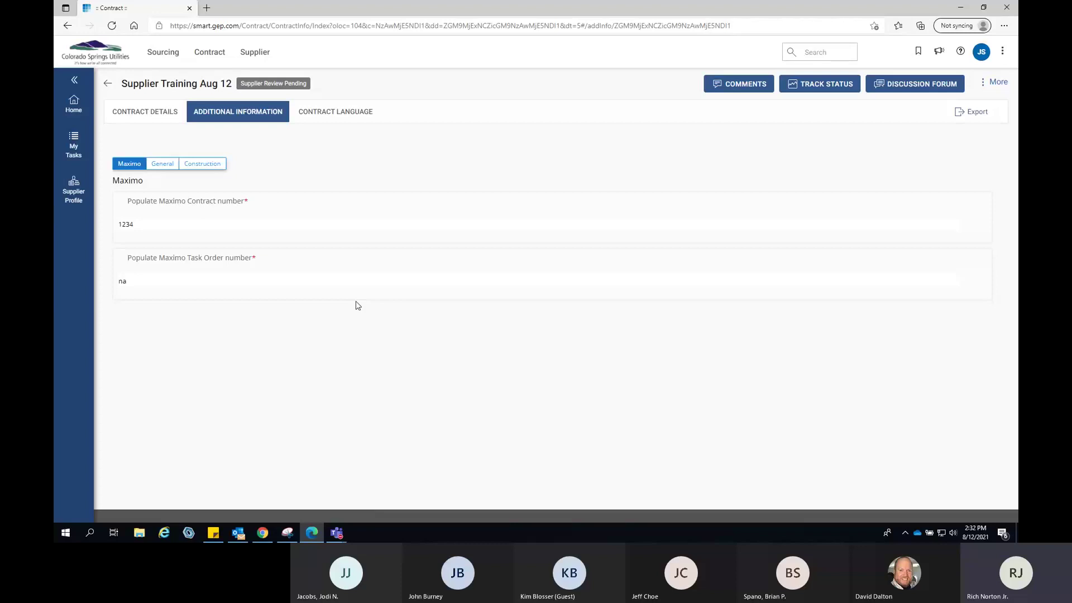
Review the General questions in the contract's Additional Information, from pricing structure to the FAS 133 and warranty questions
{"action": "left_click", "coordinate": [162, 164]}
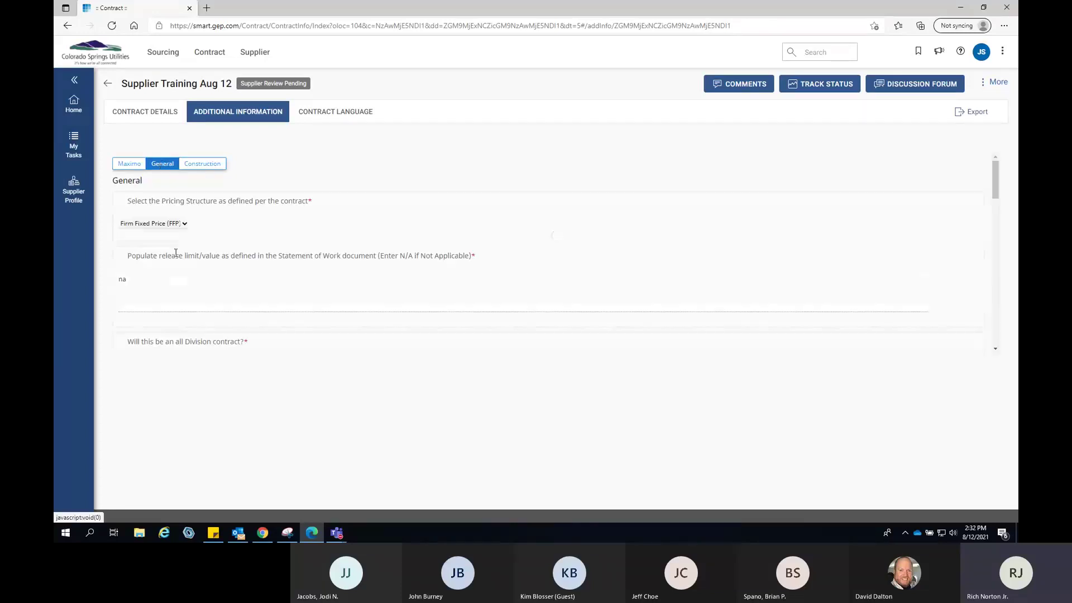
{"action": "scroll", "coordinate": [176, 262], "scroll_direction": "down", "scroll_amount": 1}
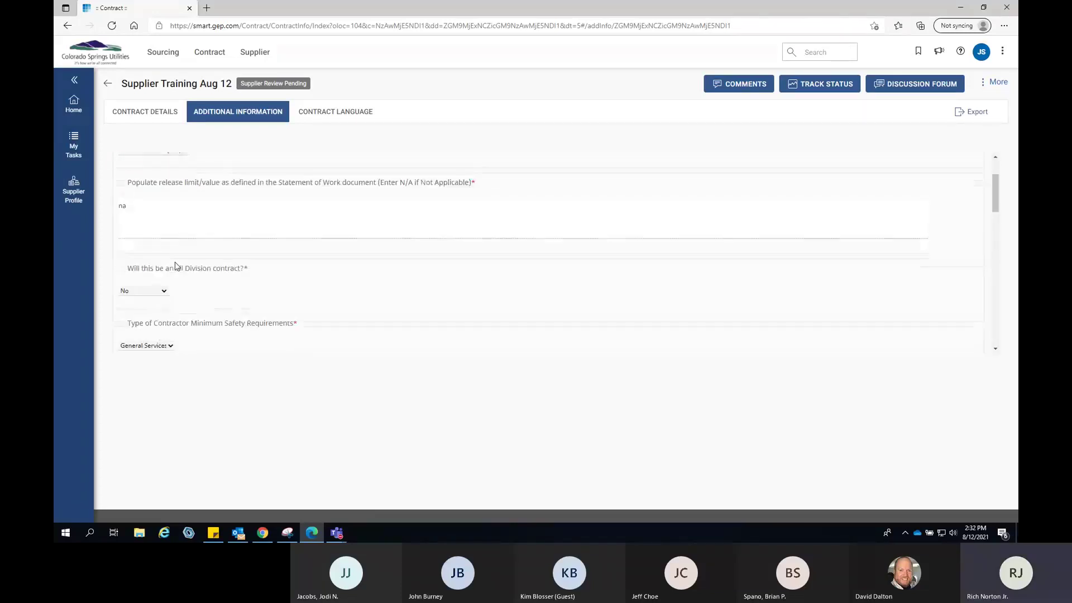
{"action": "scroll", "coordinate": [175, 265], "scroll_direction": "down", "scroll_amount": 1}
{"action": "scroll", "coordinate": [175, 262], "scroll_direction": "down", "scroll_amount": 1}
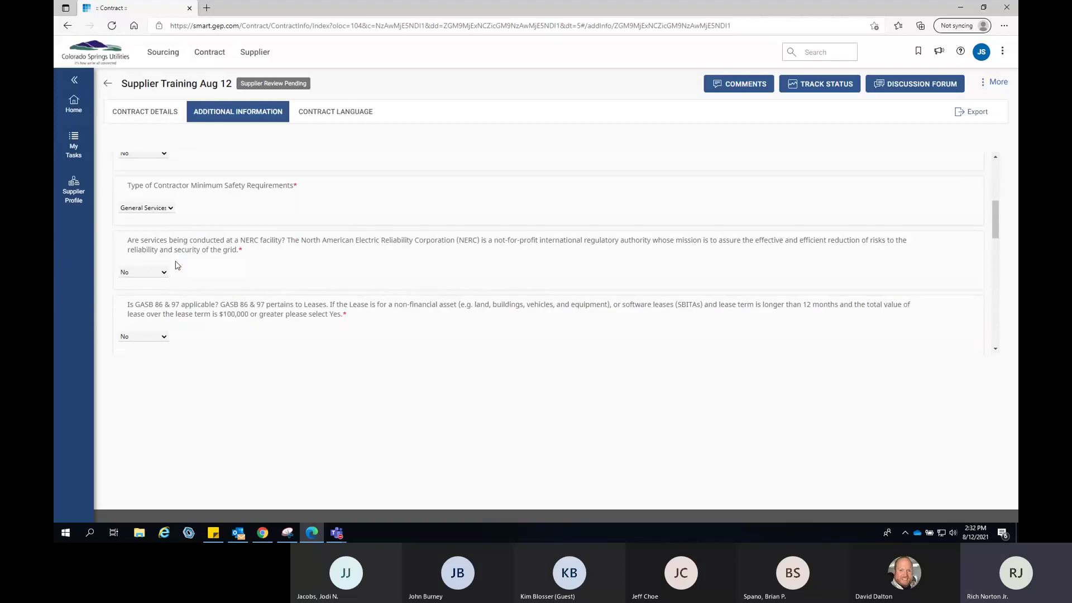
{"action": "scroll", "coordinate": [175, 263], "scroll_direction": "down", "scroll_amount": 1}
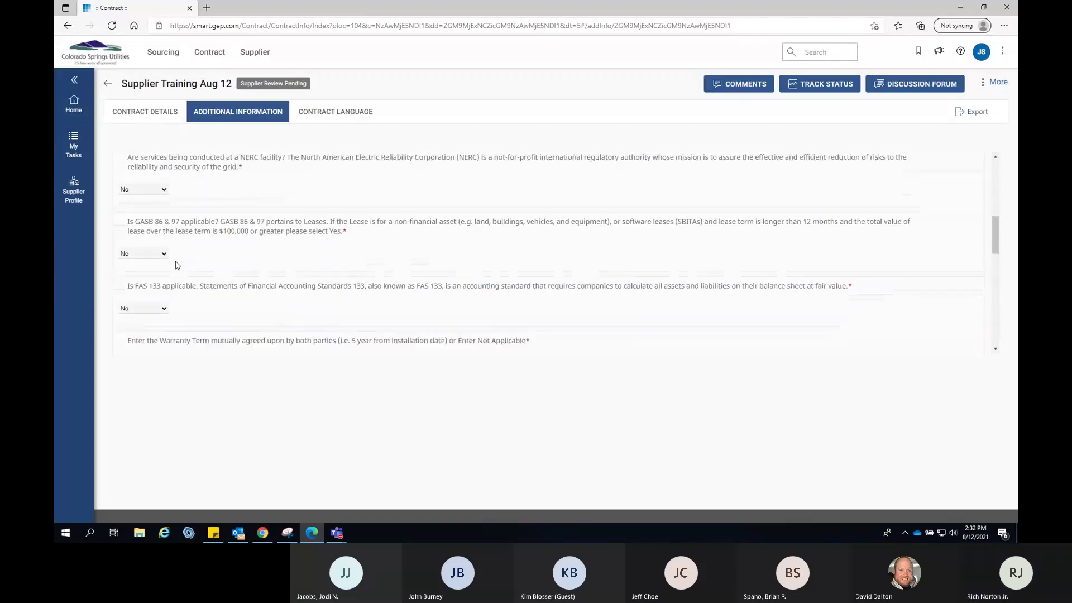
Return to the presentation in Microsoft Teams and show slide 35 on reviewing and checking out the contract language document
{"action": "left_click", "coordinate": [311, 532]}
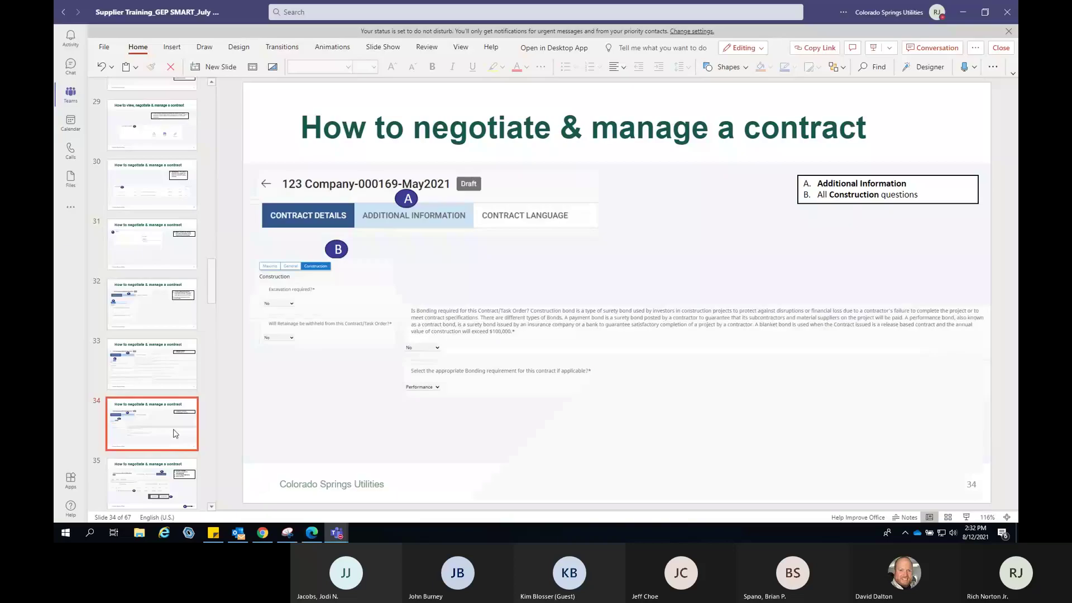
{"action": "left_click", "coordinate": [171, 482]}
{"action": "scroll", "coordinate": [175, 448], "scroll_direction": "down", "scroll_amount": 1}
{"action": "left_click", "coordinate": [165, 312]}
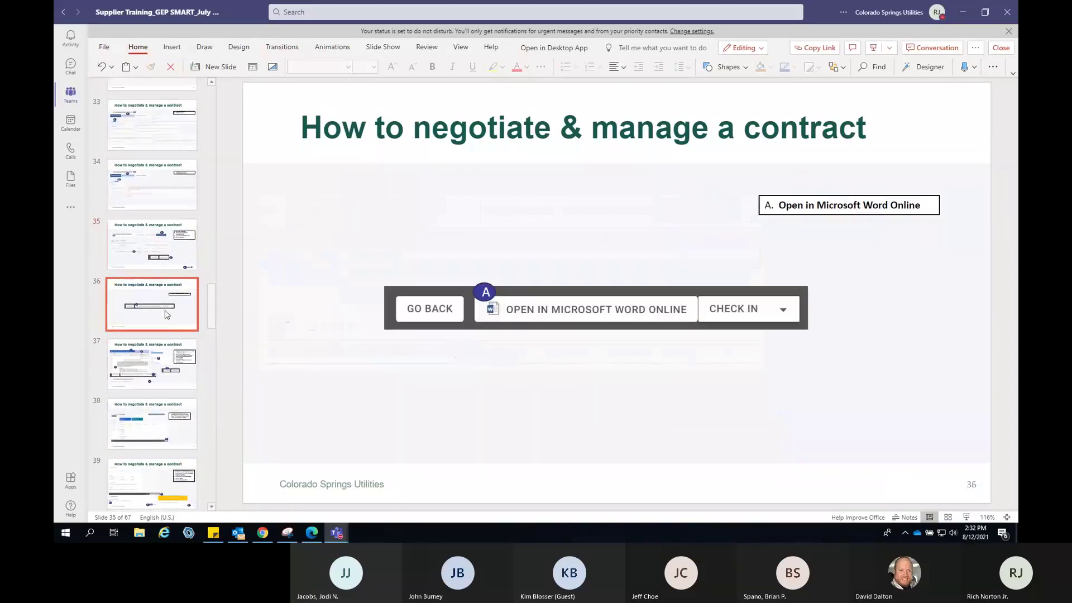
{"action": "left_click", "coordinate": [161, 265]}
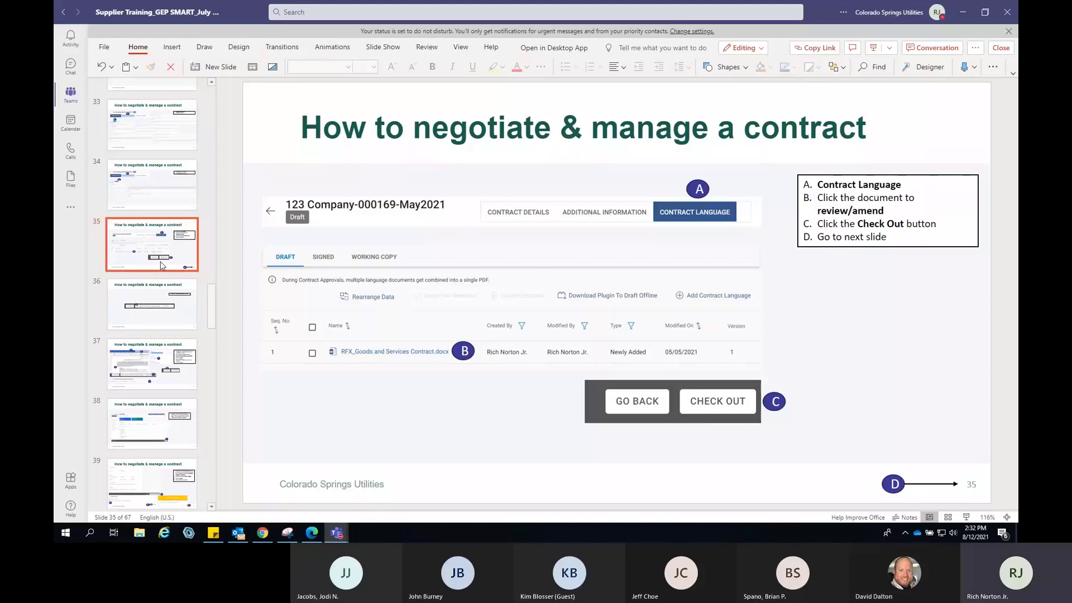
{"action": "left_click", "coordinate": [688, 205]}
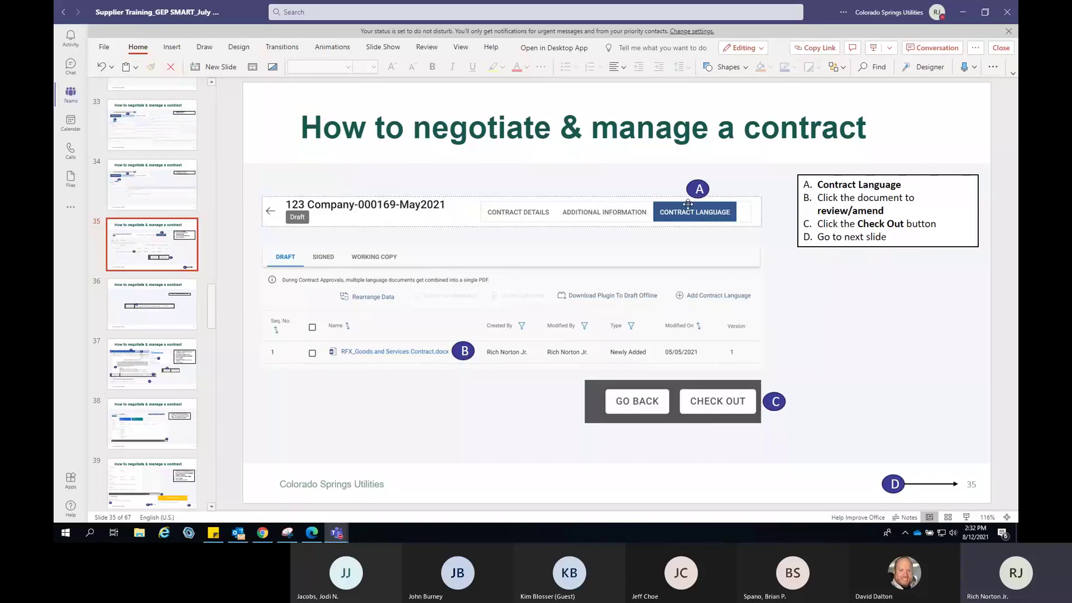
Switch to GEP SMART, open Goods and Services Contract.docx under the contract's Contract Language, and check it out
{"action": "left_click", "coordinate": [662, 260]}
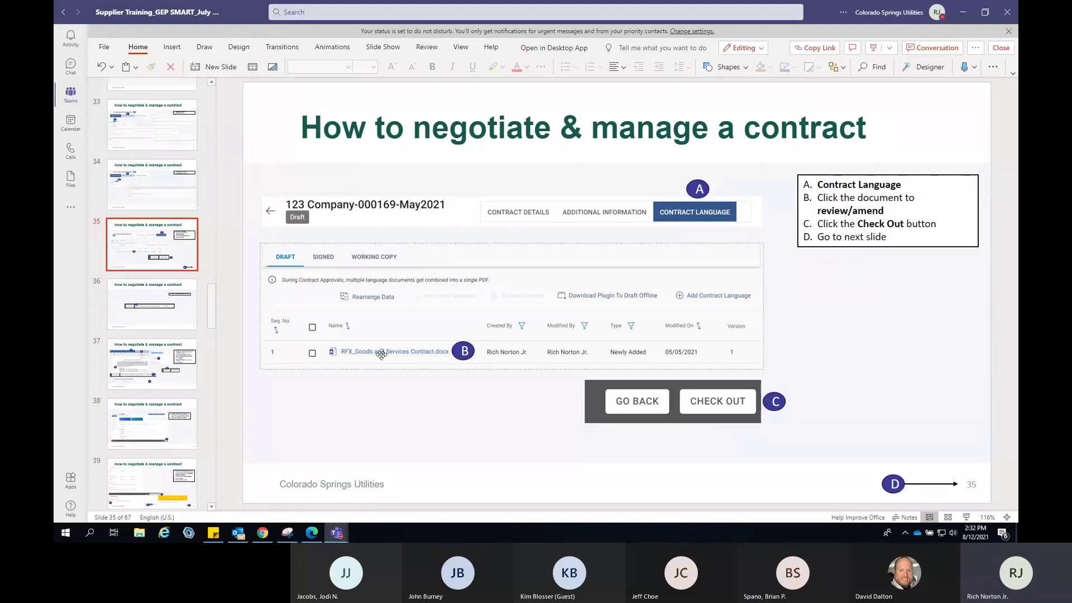
{"action": "left_click", "coordinate": [389, 410]}
{"action": "left_click", "coordinate": [313, 535]}
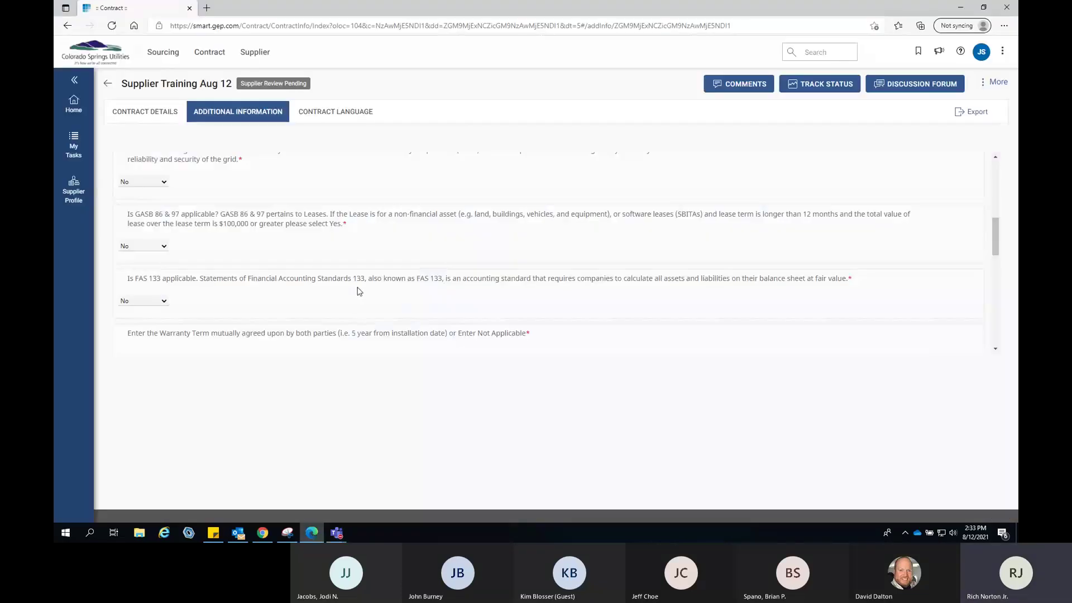
{"action": "left_click", "coordinate": [334, 114]}
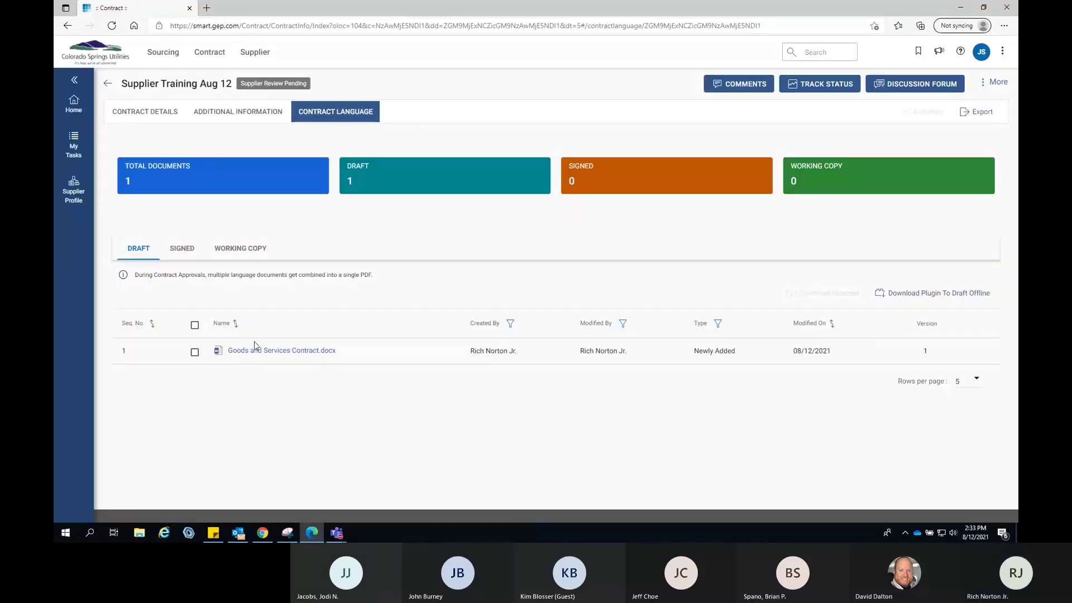
{"action": "left_click", "coordinate": [259, 354]}
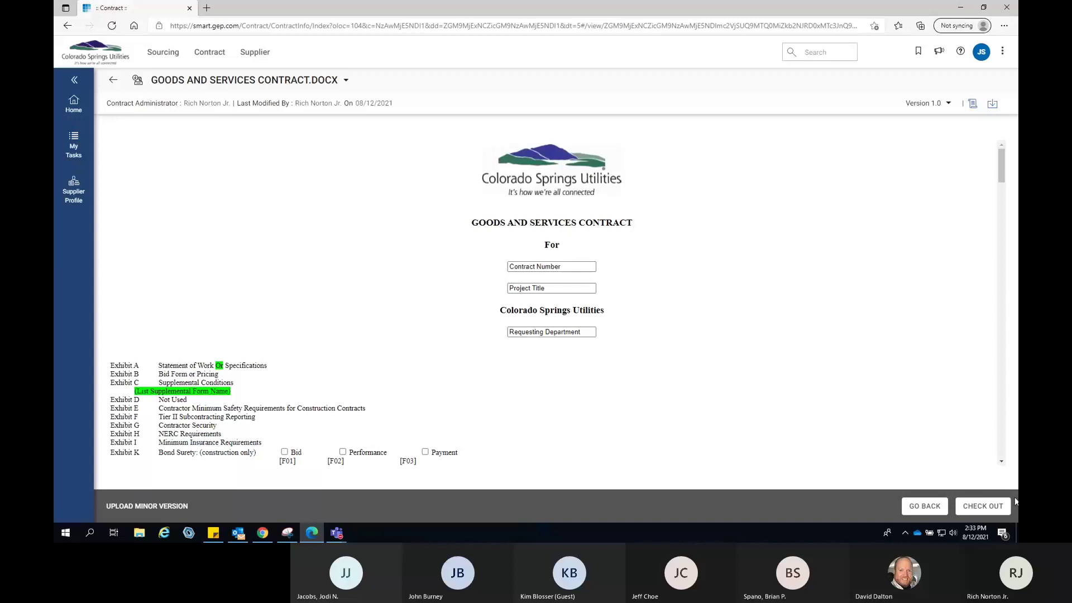
{"action": "left_click", "coordinate": [973, 506]}
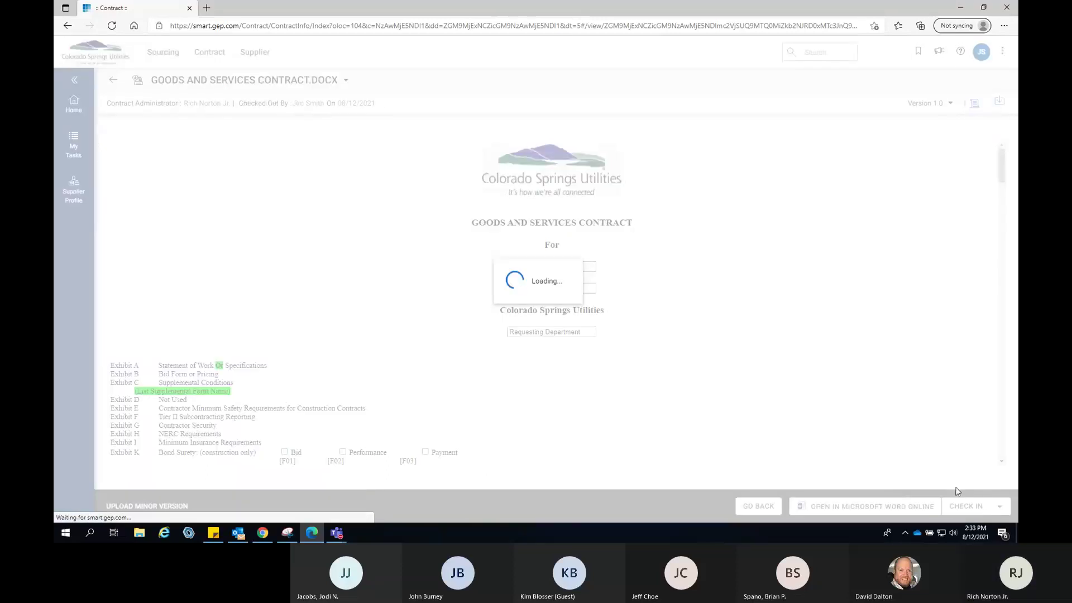
Show slide 36 of the Microsoft Teams presentation, and switch to GEP SMART to open the checked-out contract in Microsoft Word Online
{"action": "mouse_move", "coordinate": [337, 537]}
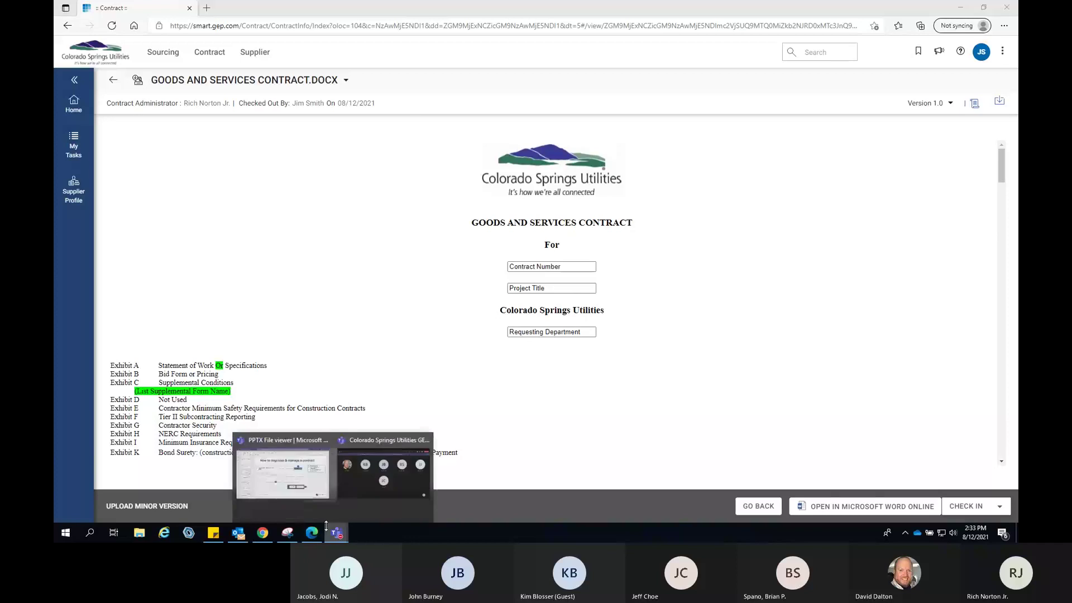
{"action": "left_click", "coordinate": [273, 463]}
{"action": "key", "text": "Down"}
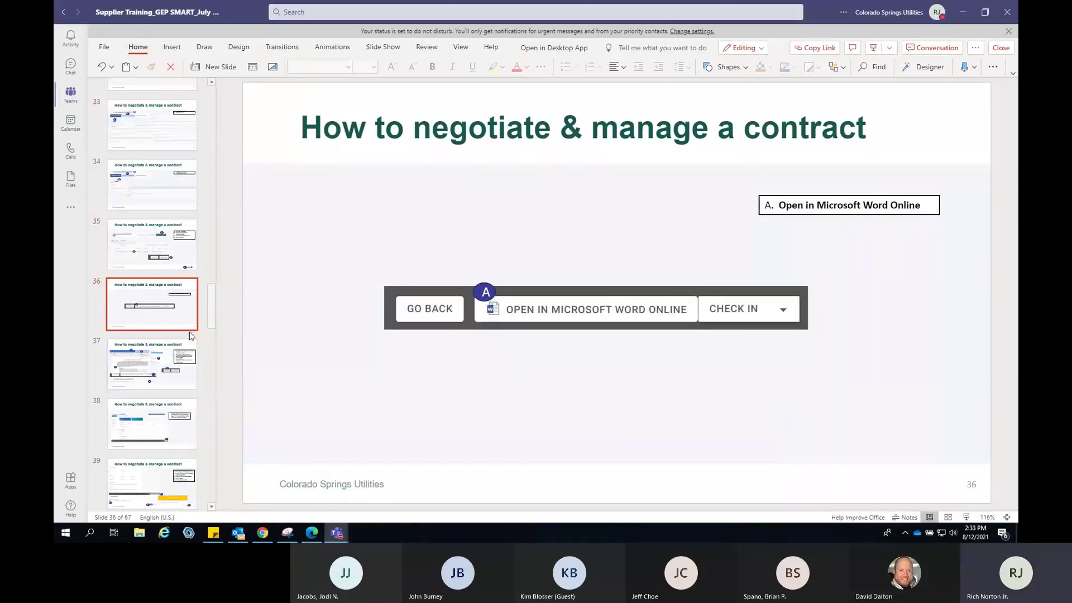
{"action": "left_click", "coordinate": [312, 533]}
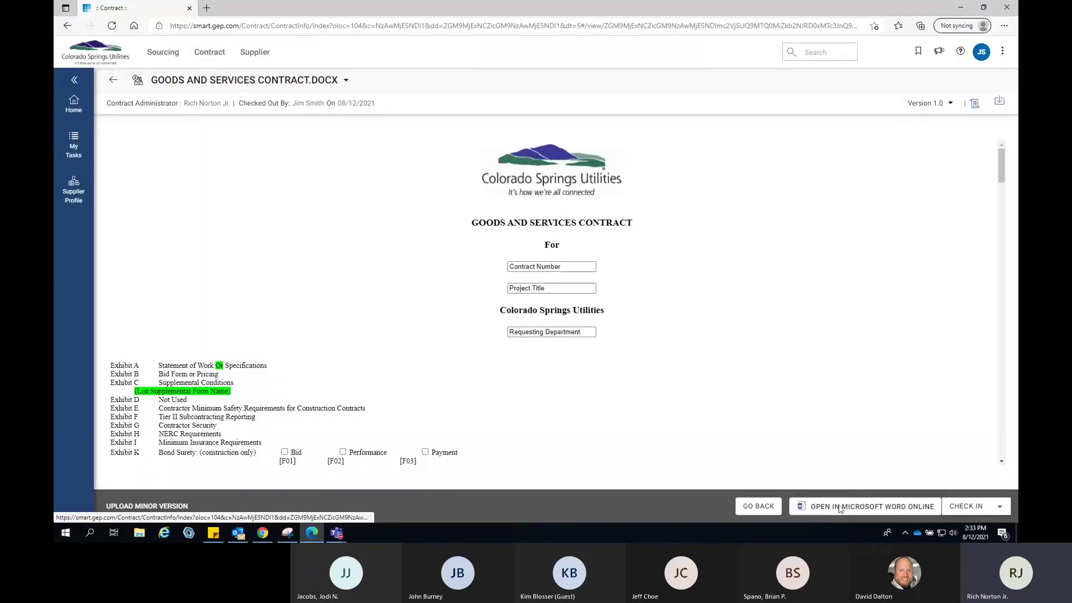
{"action": "left_click", "coordinate": [866, 504]}
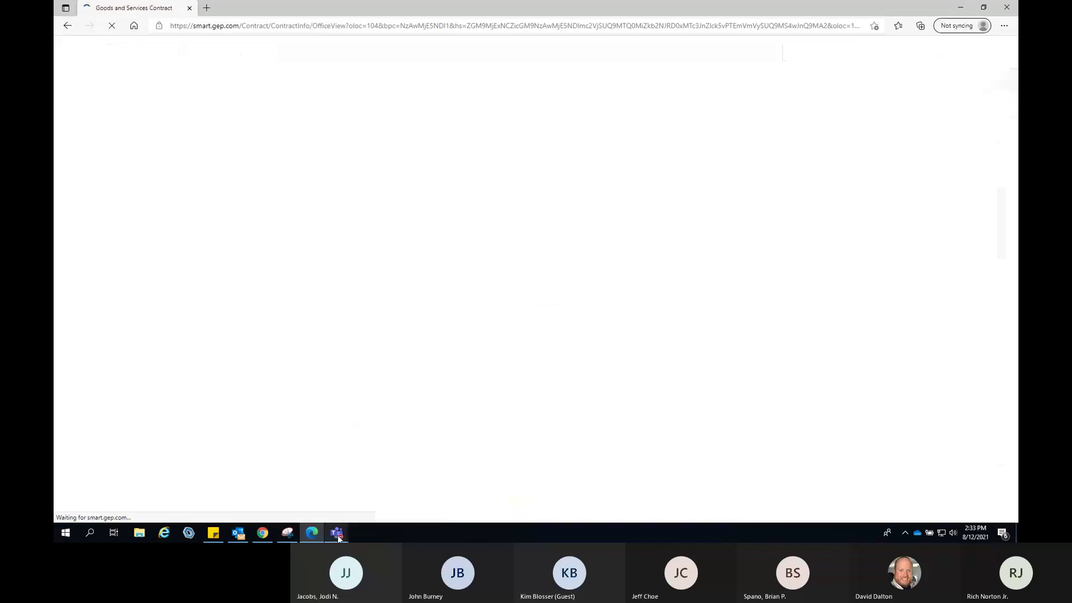
Return to the presentation in Microsoft Teams and show slide 37 on editing and checking in the contract document
{"action": "mouse_move", "coordinate": [336, 533]}
{"action": "left_click", "coordinate": [291, 480]}
{"action": "left_click", "coordinate": [182, 389]}
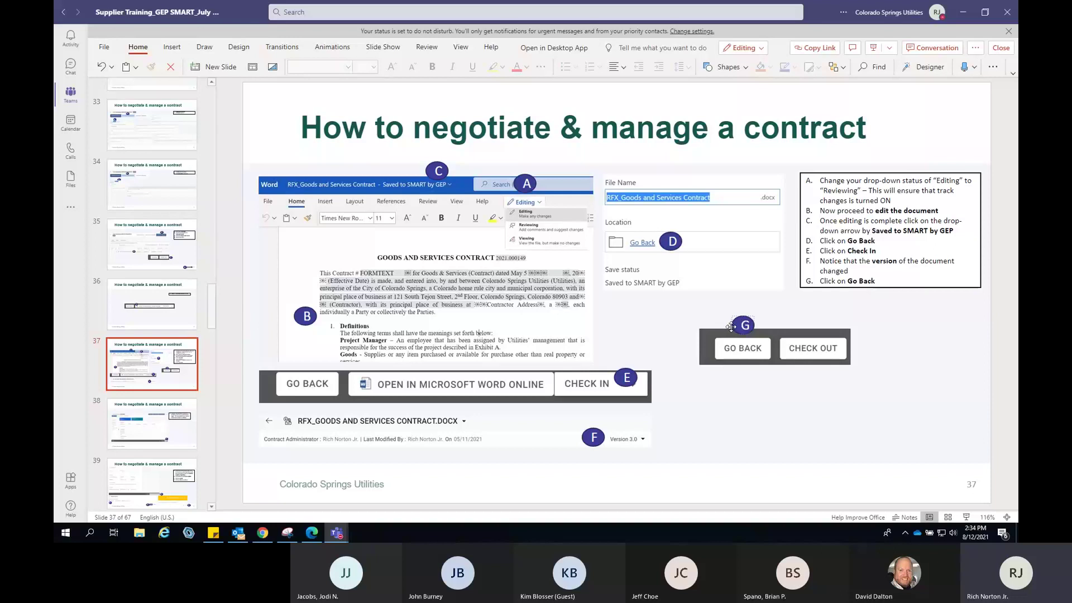
Switch to the contract in Word Online, set it to Reviewing mode, and add the line "I like this system" below the title
{"action": "left_click", "coordinate": [317, 534]}
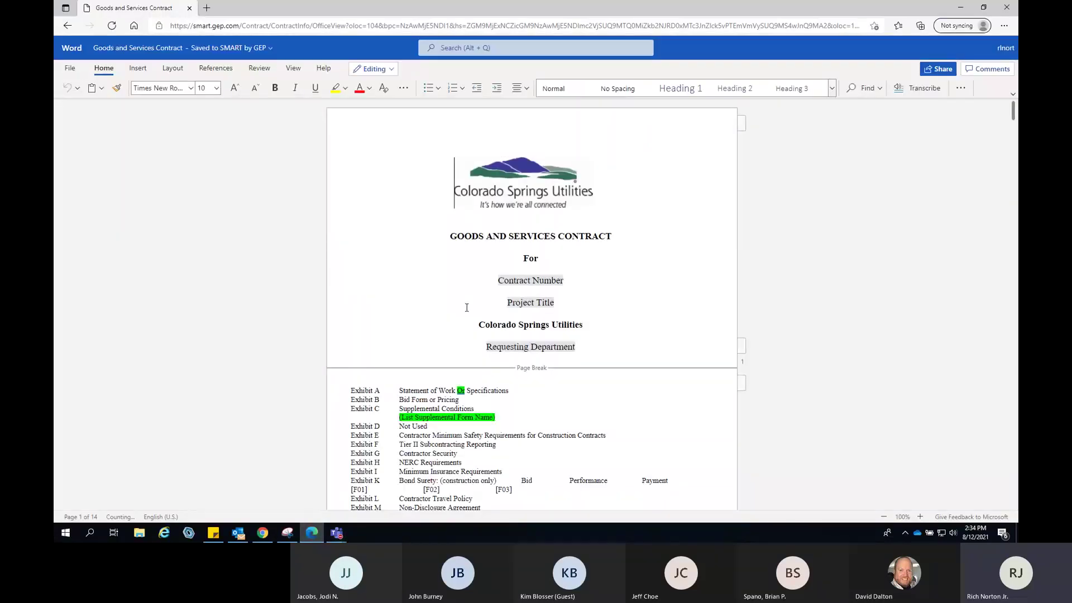
{"action": "left_click", "coordinate": [372, 69]}
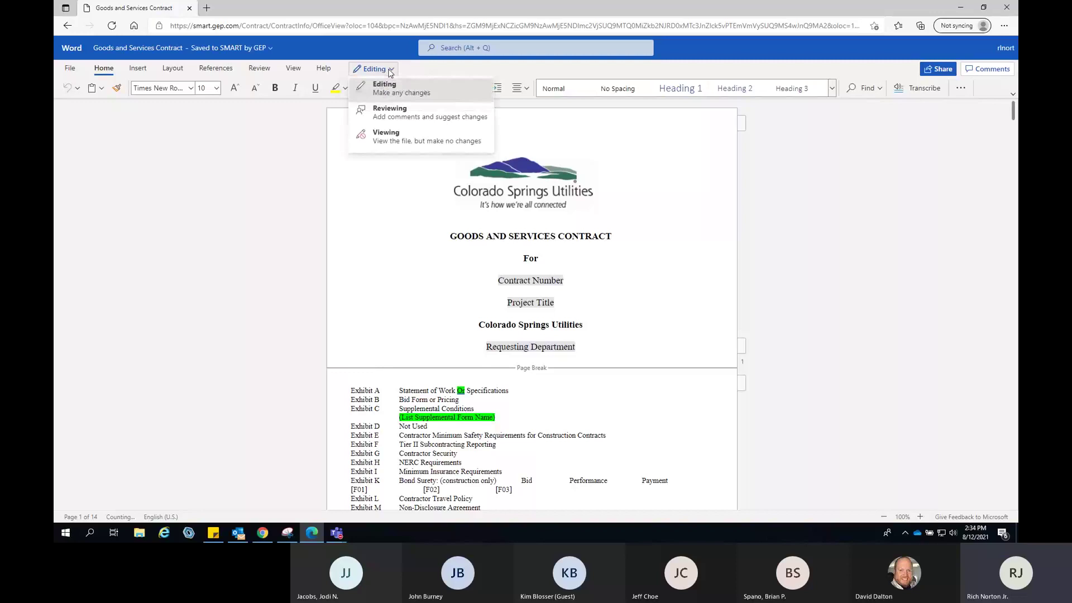
{"action": "left_click", "coordinate": [383, 109]}
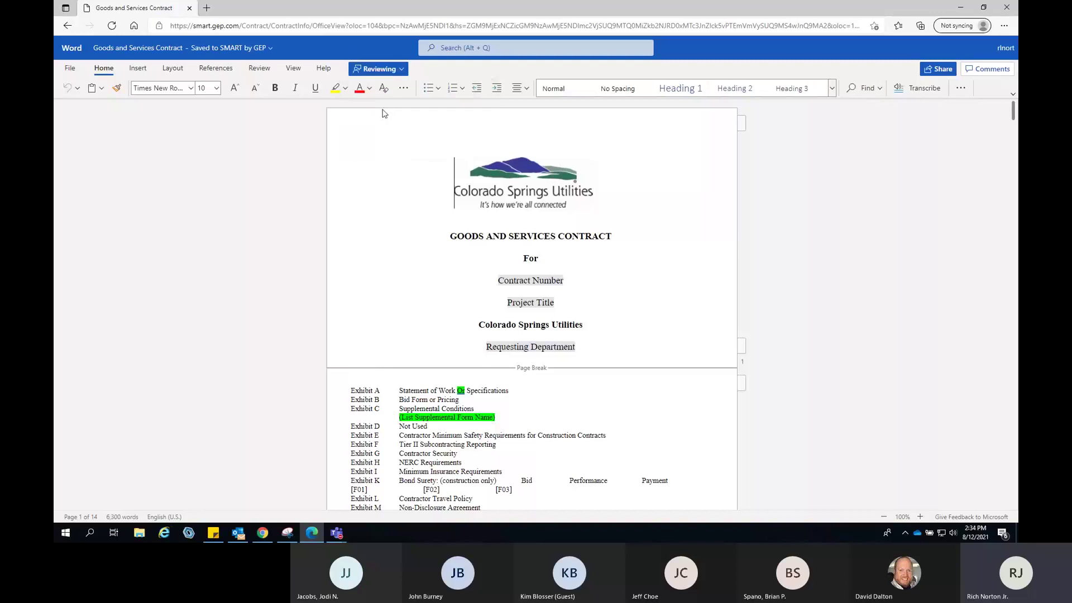
{"action": "left_click", "coordinate": [612, 236]}
{"action": "key", "text": "Return"}
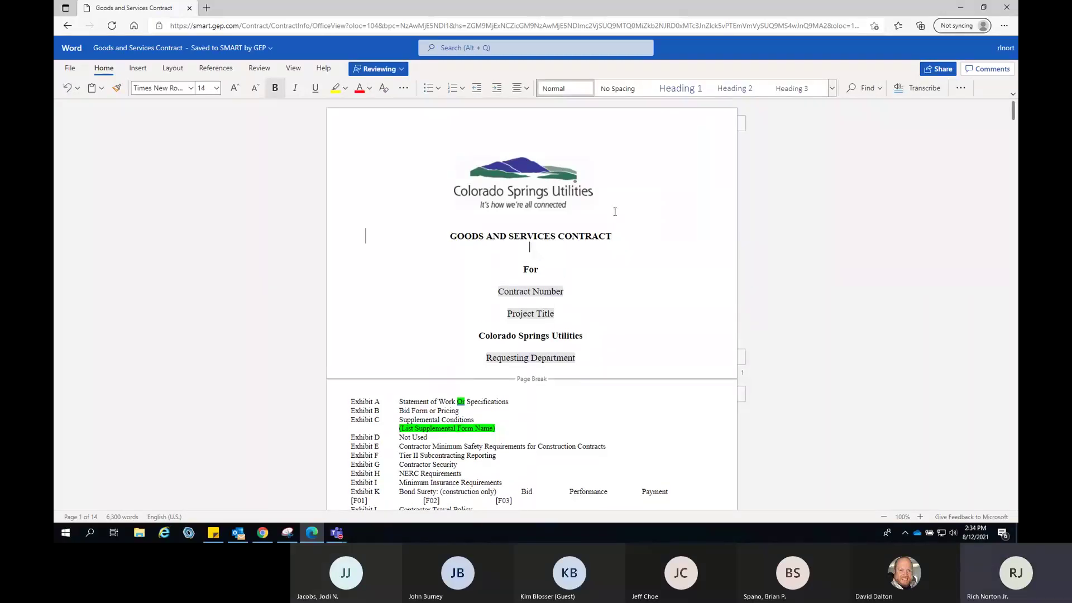
{"action": "type", "text": "I like this"}
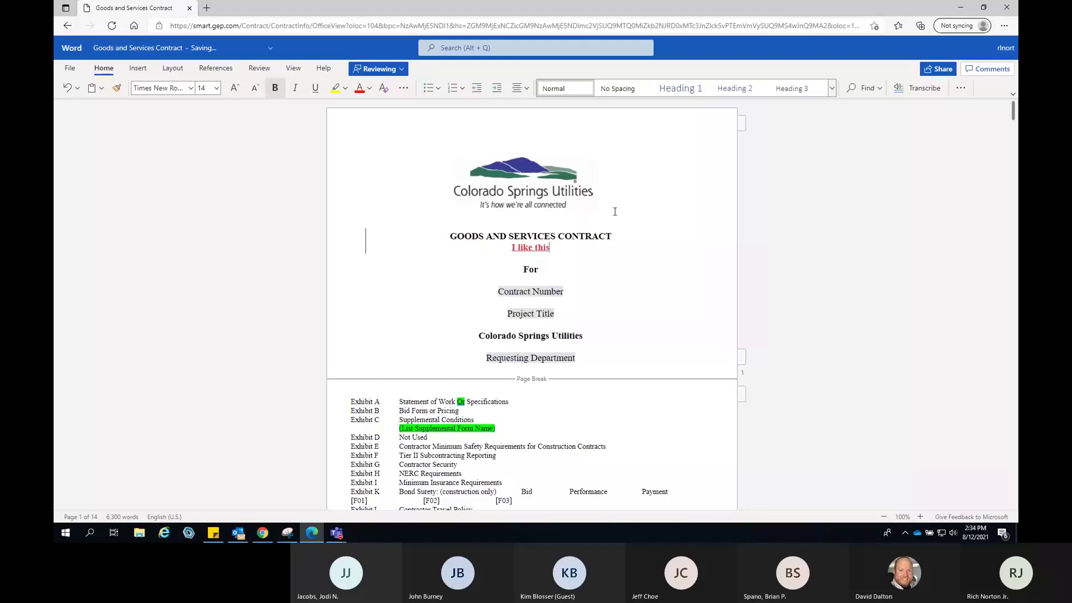
{"action": "type", "text": " system"}
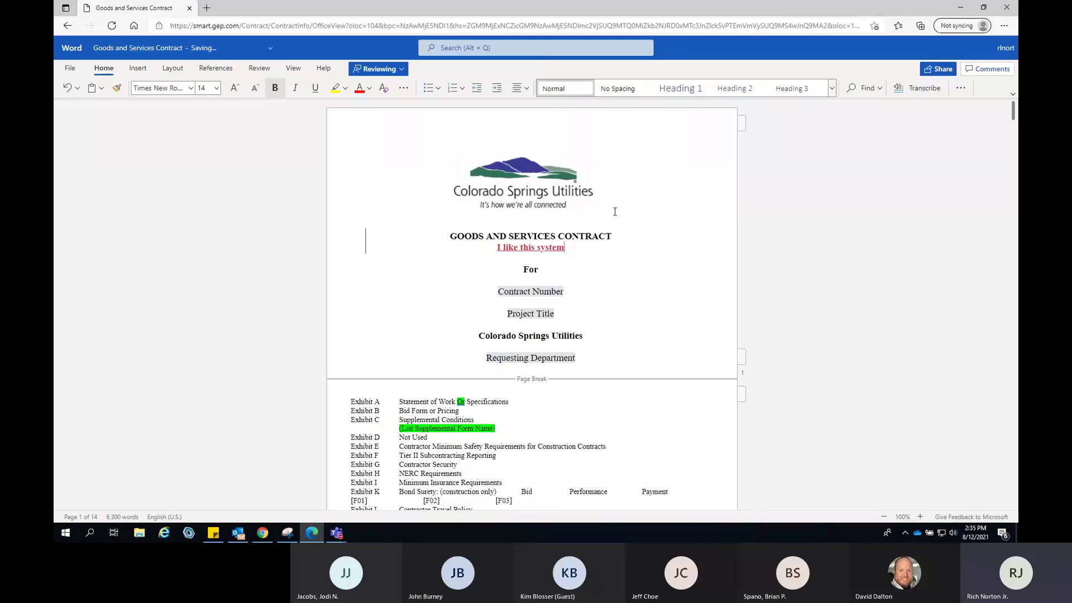
Add and post the comment "Hello" at the new line below the contract title
{"action": "left_click", "coordinate": [260, 69]}
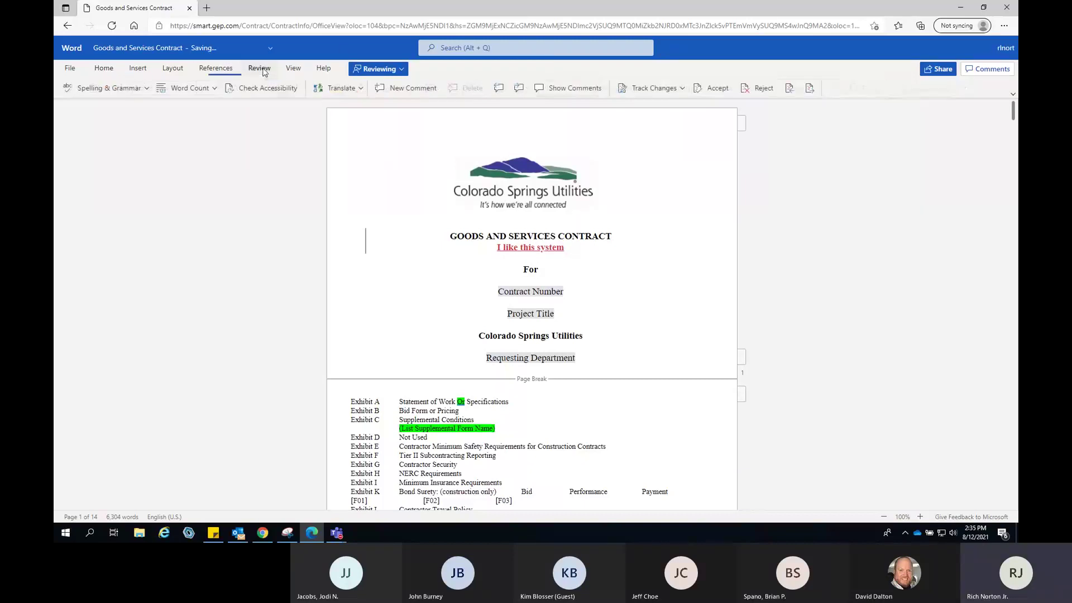
{"action": "left_click", "coordinate": [409, 90]}
{"action": "type", "text": "Hello"}
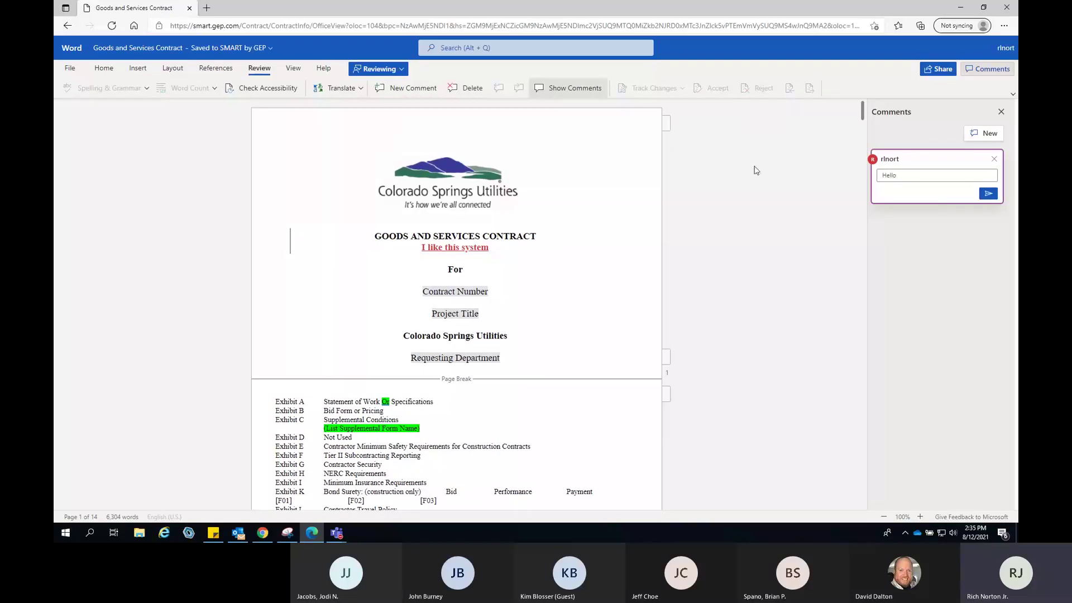
{"action": "left_click", "coordinate": [985, 194]}
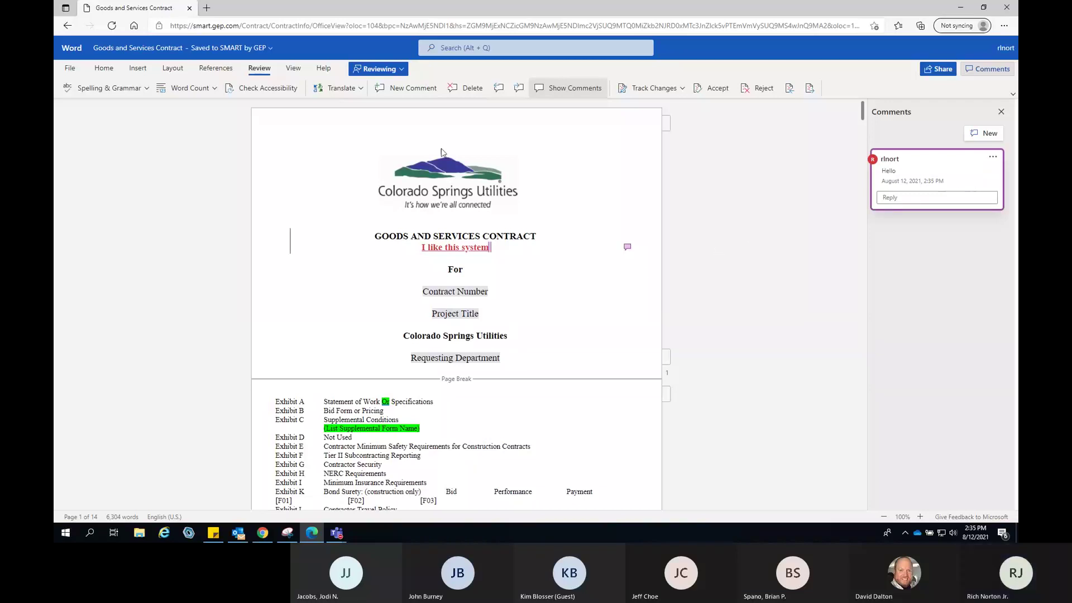
Go back from Word Online to the contract document in GEP SMART and check it in
{"action": "left_click", "coordinate": [260, 50]}
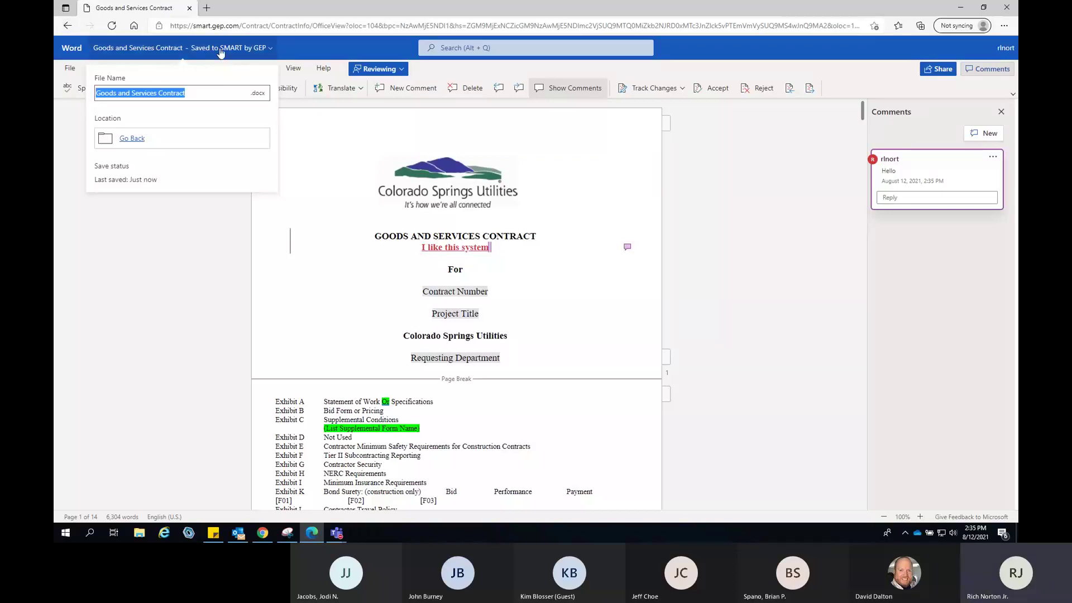
{"action": "left_click", "coordinate": [134, 144]}
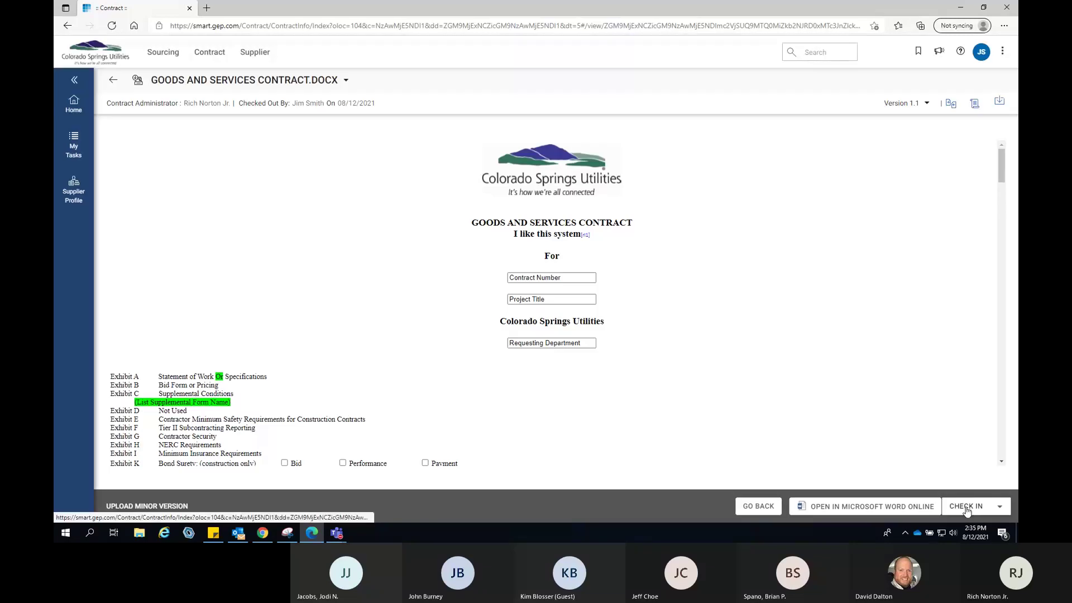
{"action": "left_click", "coordinate": [974, 509]}
Show slide 38 of the Microsoft Teams presentation, and return in GEP SMART from the document to the contract's Contract Details
{"action": "left_click", "coordinate": [310, 534]}
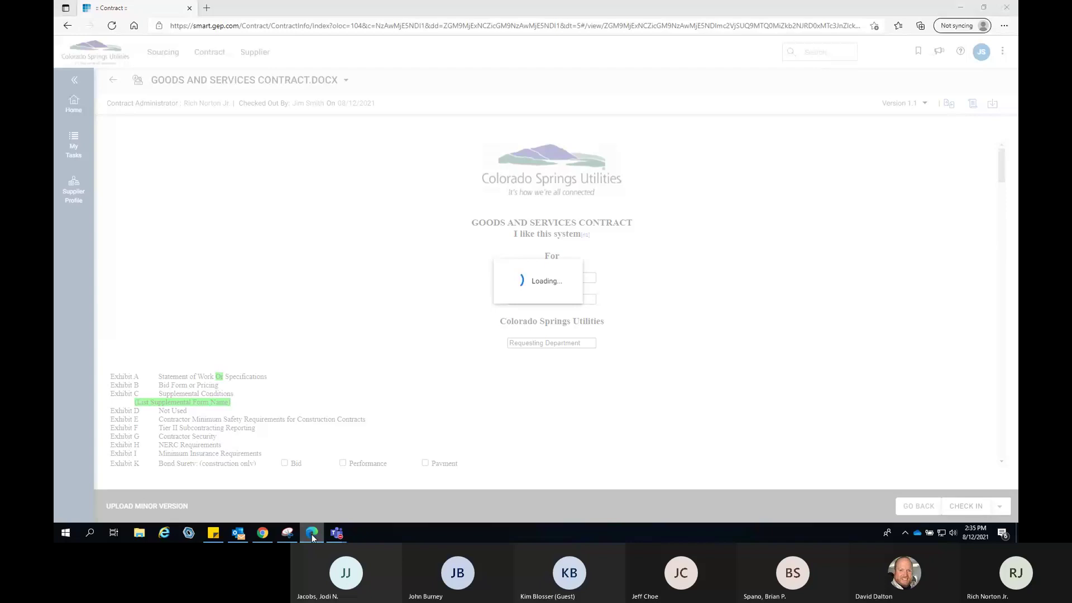
{"action": "left_click", "coordinate": [172, 420]}
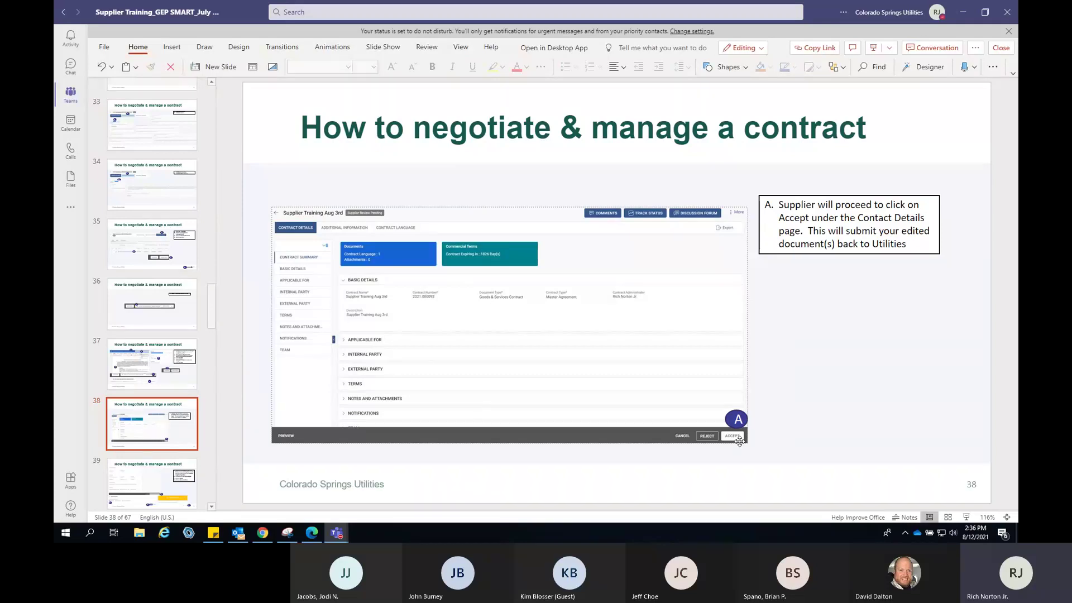
{"action": "left_click", "coordinate": [311, 532]}
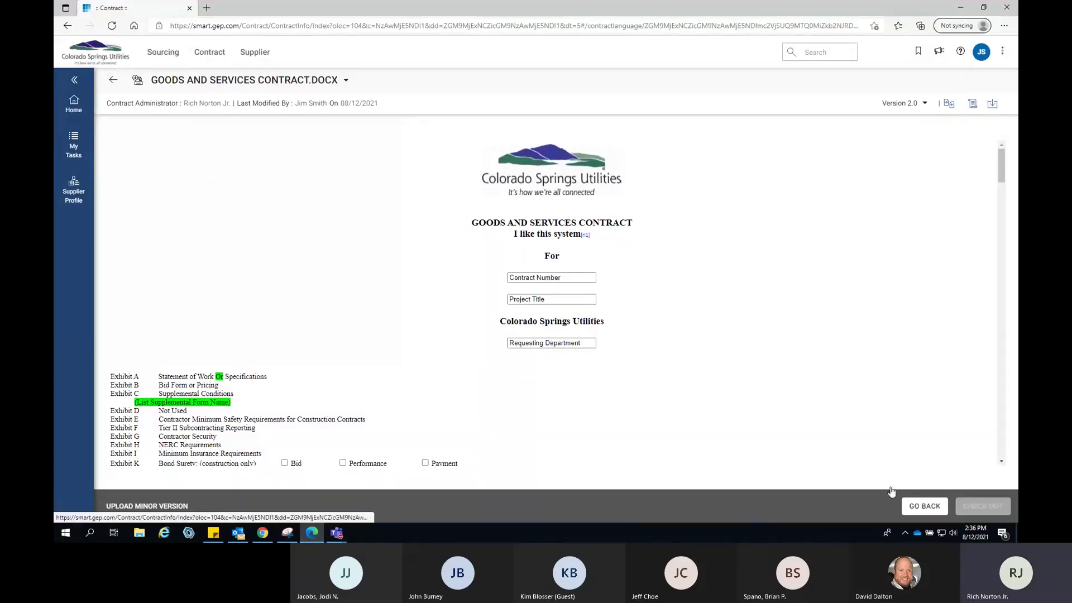
{"action": "left_click", "coordinate": [915, 506]}
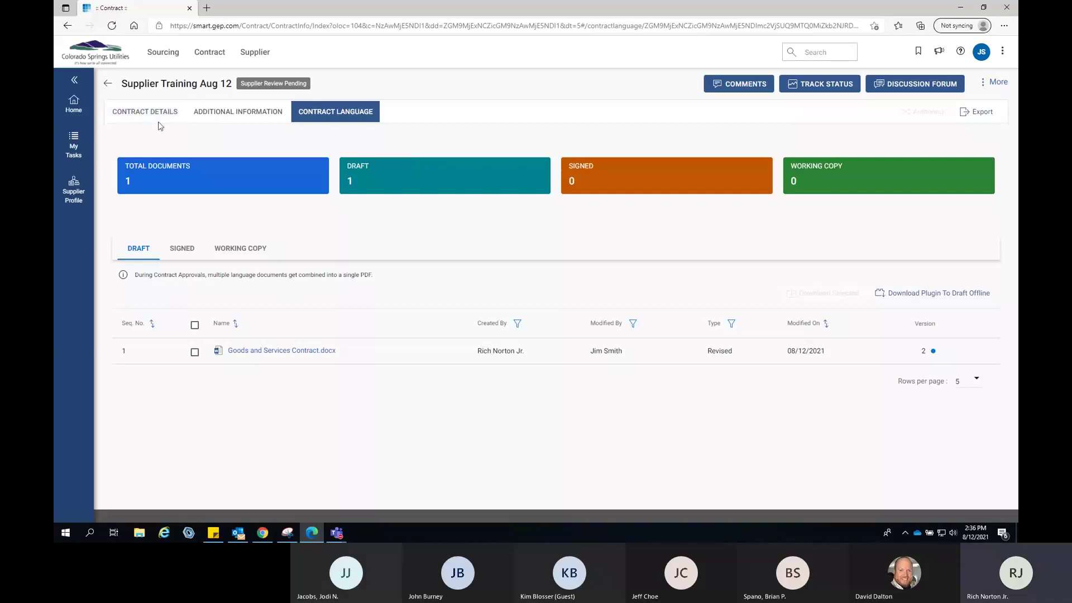
{"action": "left_click", "coordinate": [157, 115]}
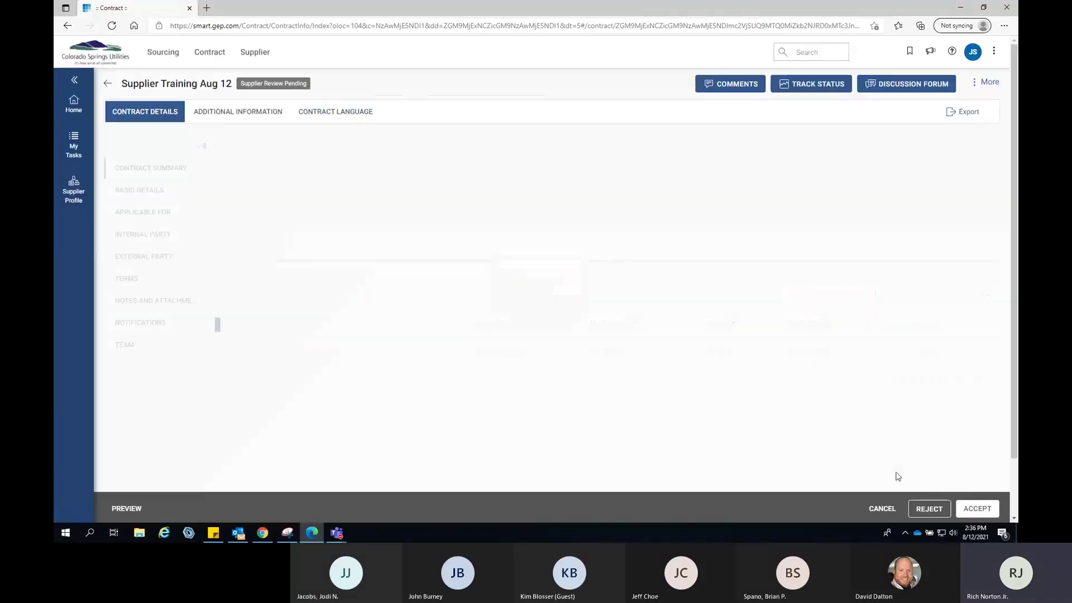
Accept the contract with a comment telling the contract administrator that minor changes were made on page 1
{"action": "left_click", "coordinate": [978, 508]}
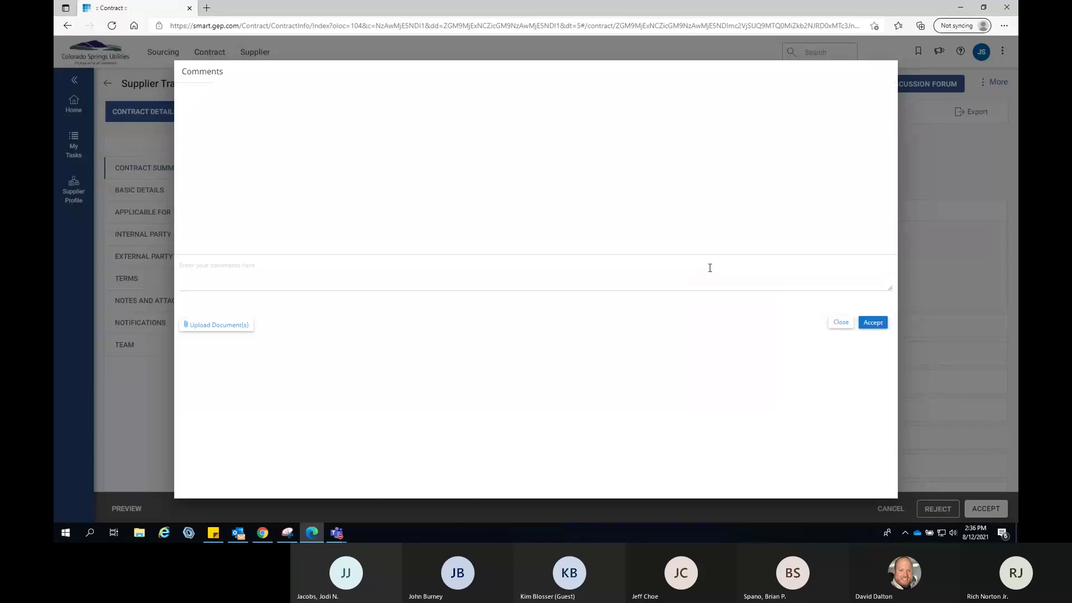
{"action": "left_click", "coordinate": [206, 264]}
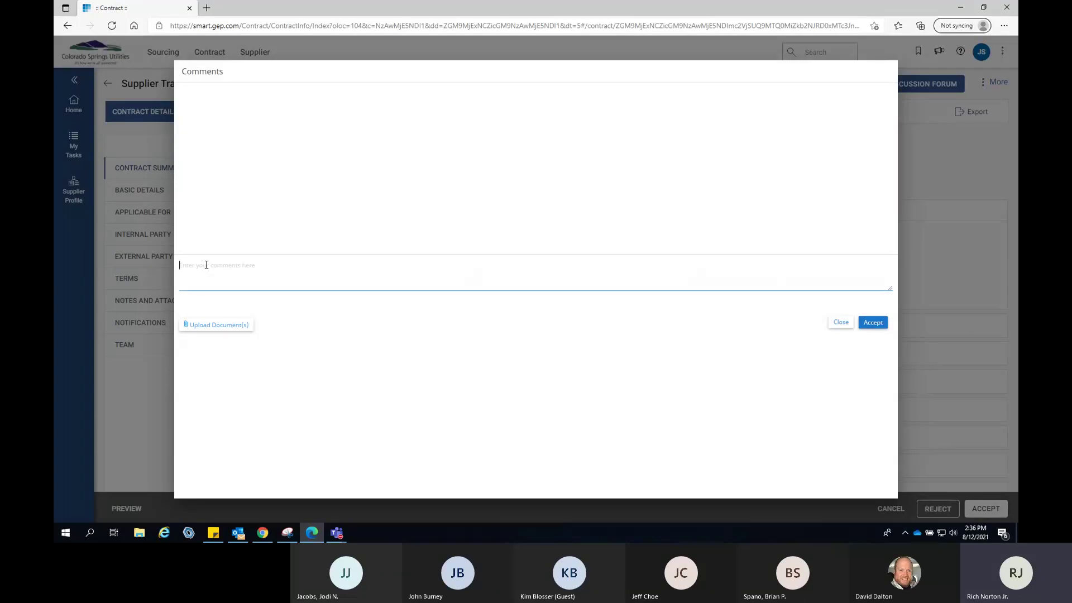
{"action": "type", "text": "Hi Rich"}
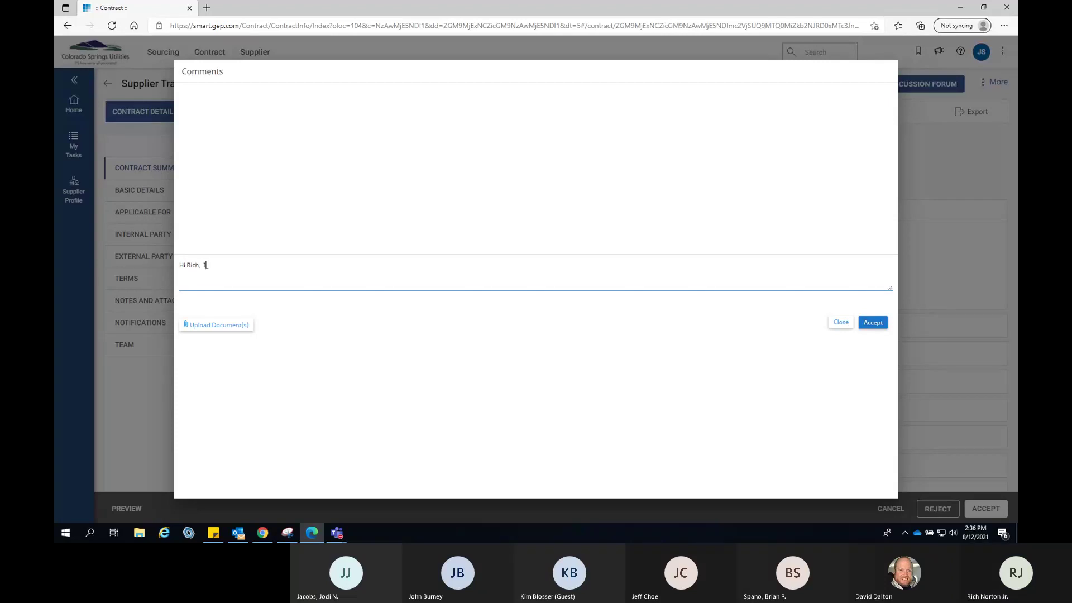
{"action": "type", "text": ", I have made minor changes t"}
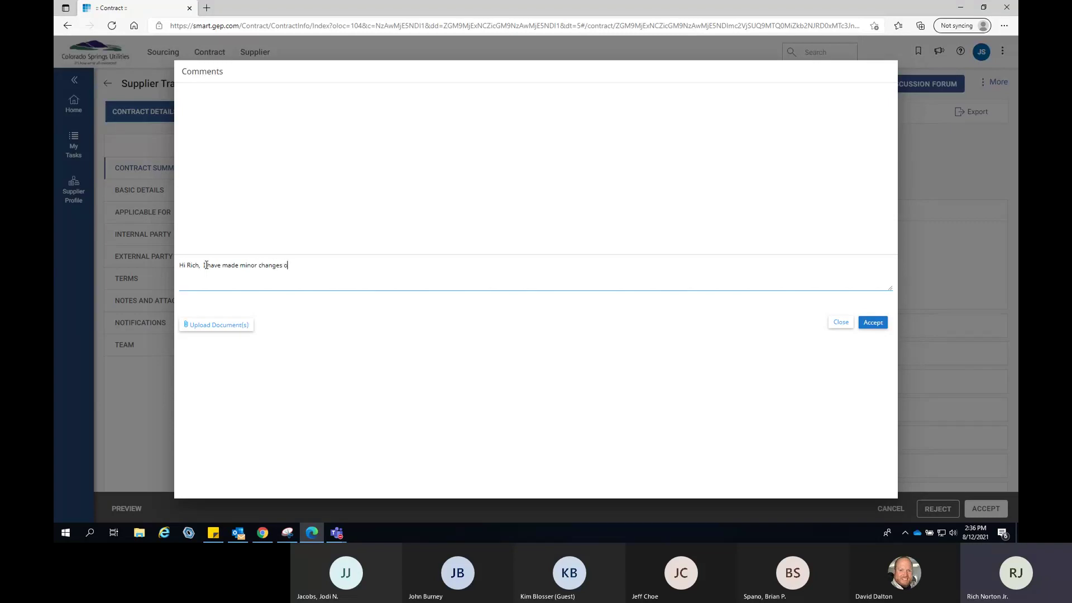
{"action": "type", "text": "o page 1"}
{"action": "left_click", "coordinate": [878, 326]}
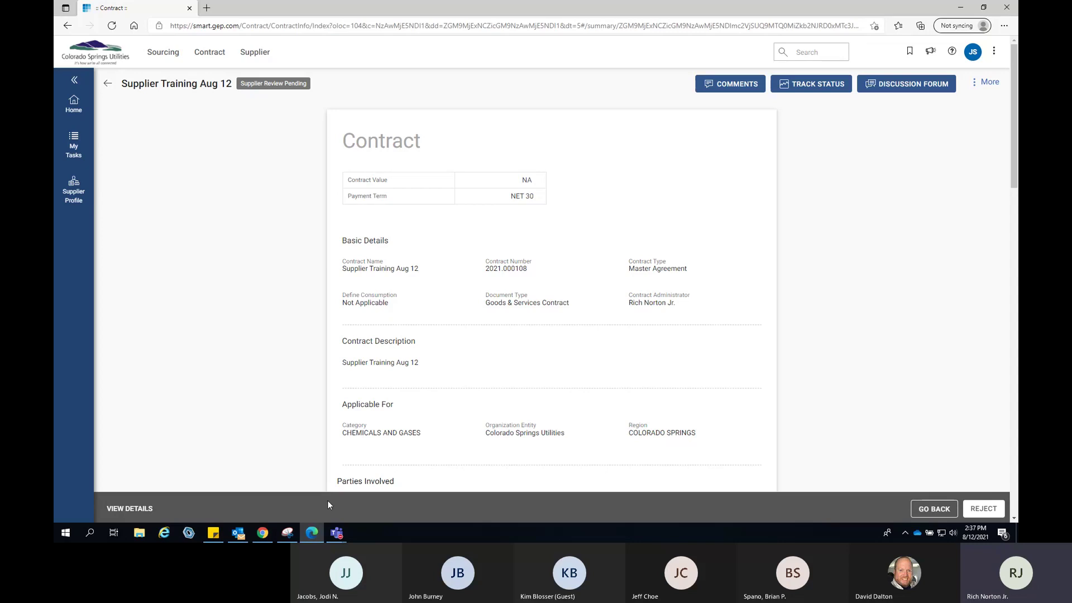
Show slide 39 on sending for supplier signature in Microsoft Teams, and switch to the Supplier Training Aug 12 event in Google Chrome
{"action": "left_click", "coordinate": [309, 537]}
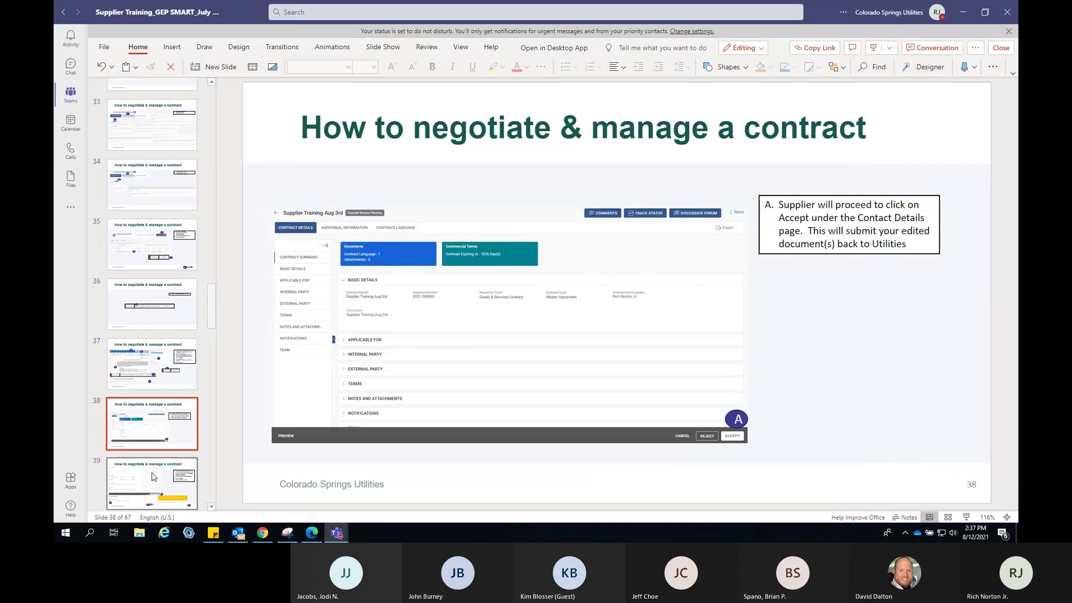
{"action": "scroll", "coordinate": [174, 392], "scroll_direction": "down", "scroll_amount": 1}
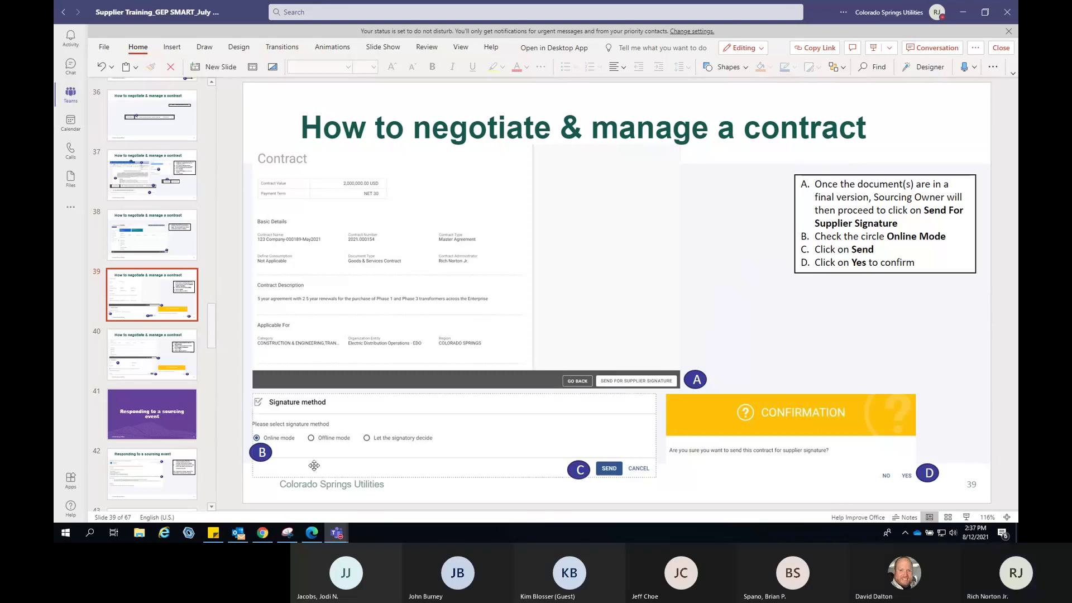
{"action": "mouse_move", "coordinate": [269, 535]}
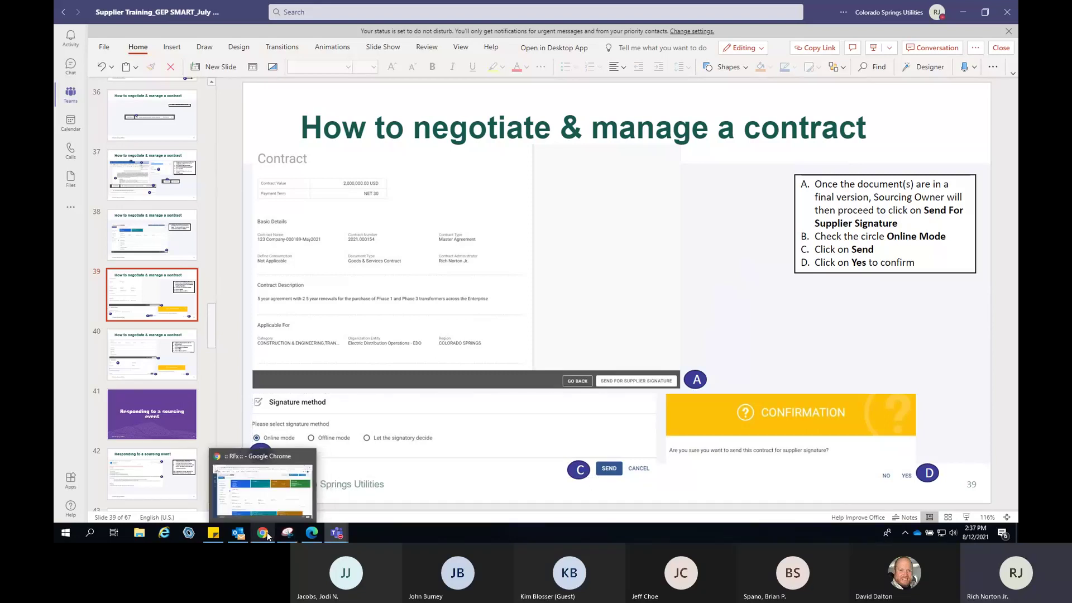
{"action": "left_click", "coordinate": [266, 535]}
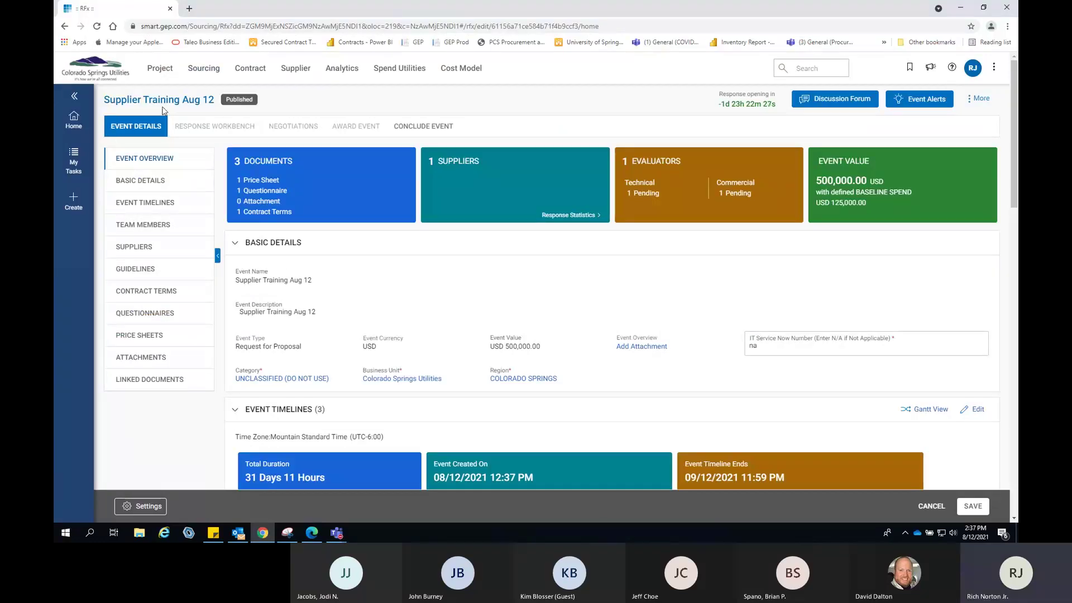
Open the Supplier Training Aug 12 contract from the contracts list and examine its Contract Language documents
{"action": "left_click", "coordinate": [251, 71]}
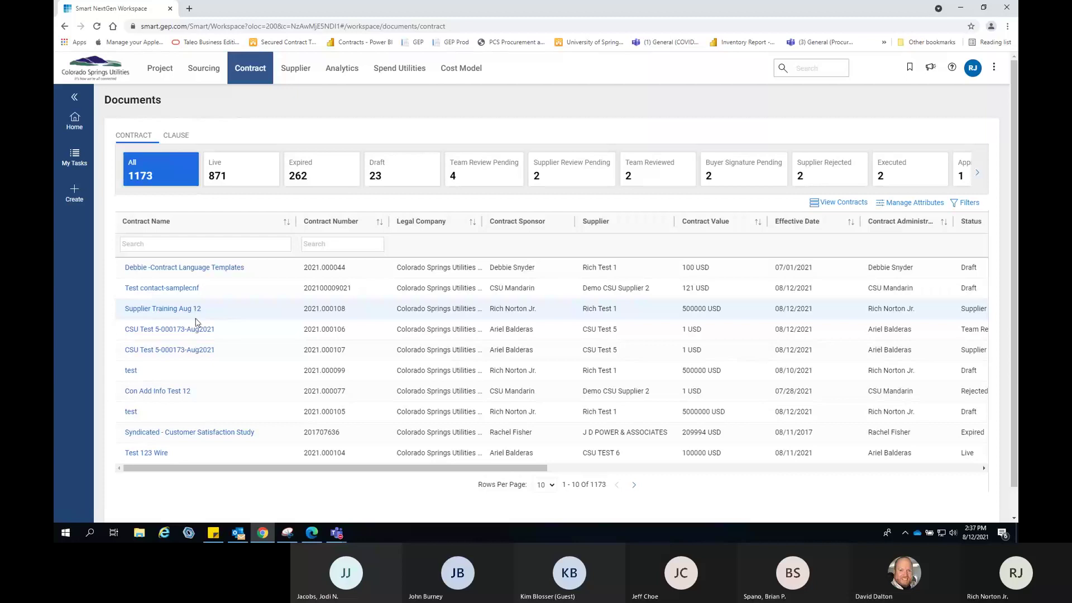
{"action": "left_click", "coordinate": [168, 311]}
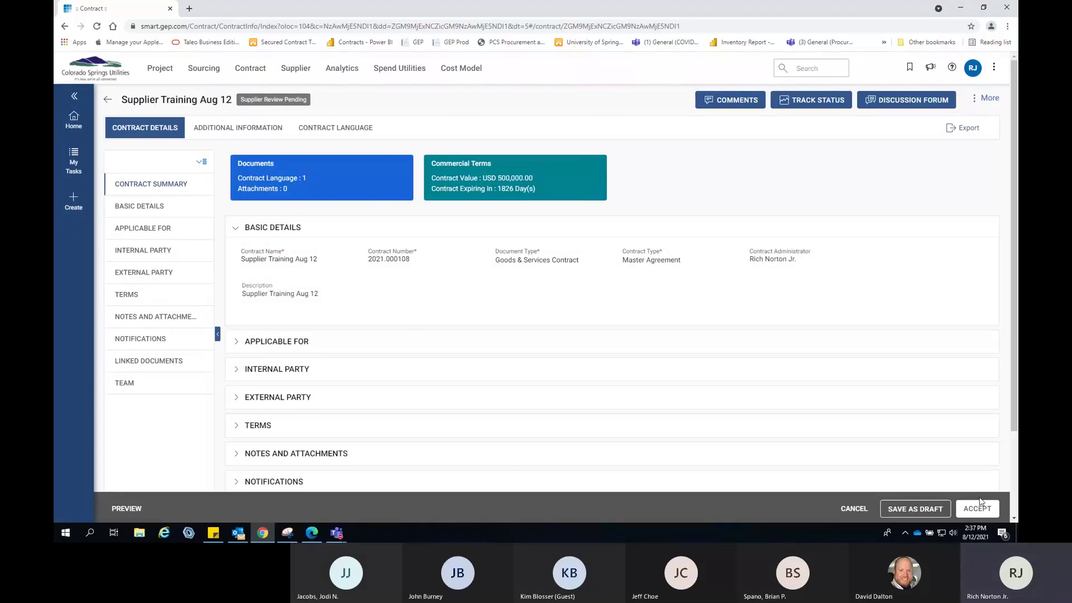
{"action": "left_click", "coordinate": [316, 131]}
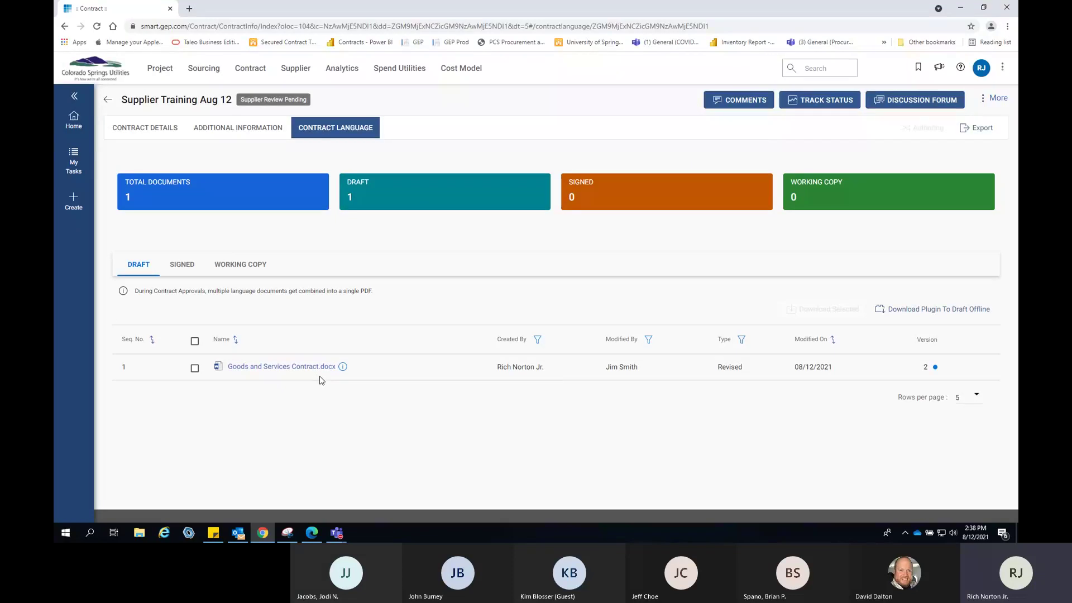
Return to the Contract Details and accept the supplier-reviewed contract without entering a comment
{"action": "left_click", "coordinate": [163, 132]}
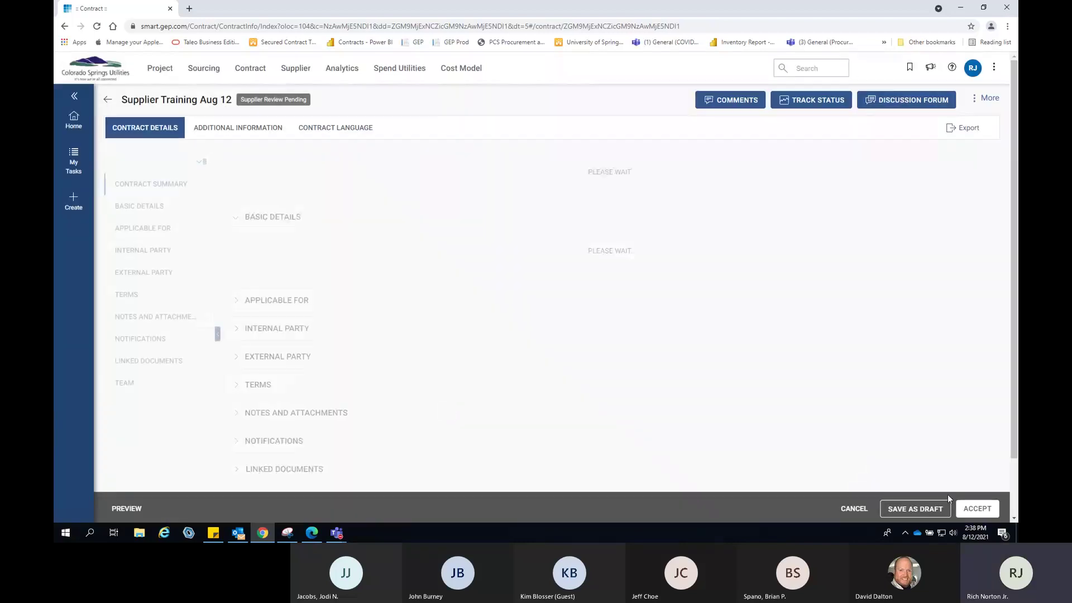
{"action": "left_click", "coordinate": [976, 508]}
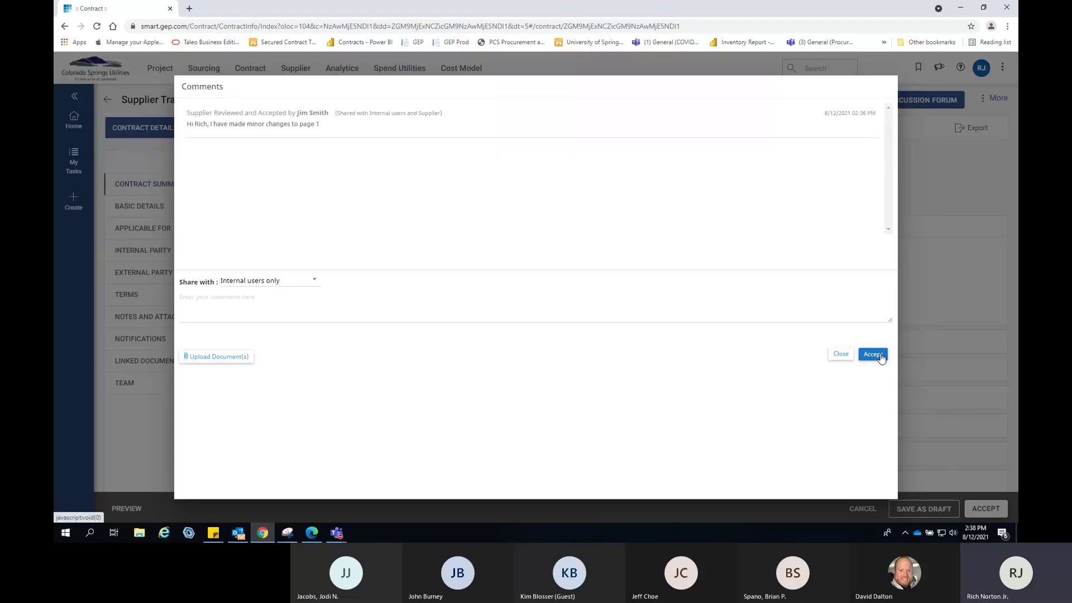
{"action": "left_click", "coordinate": [873, 355]}
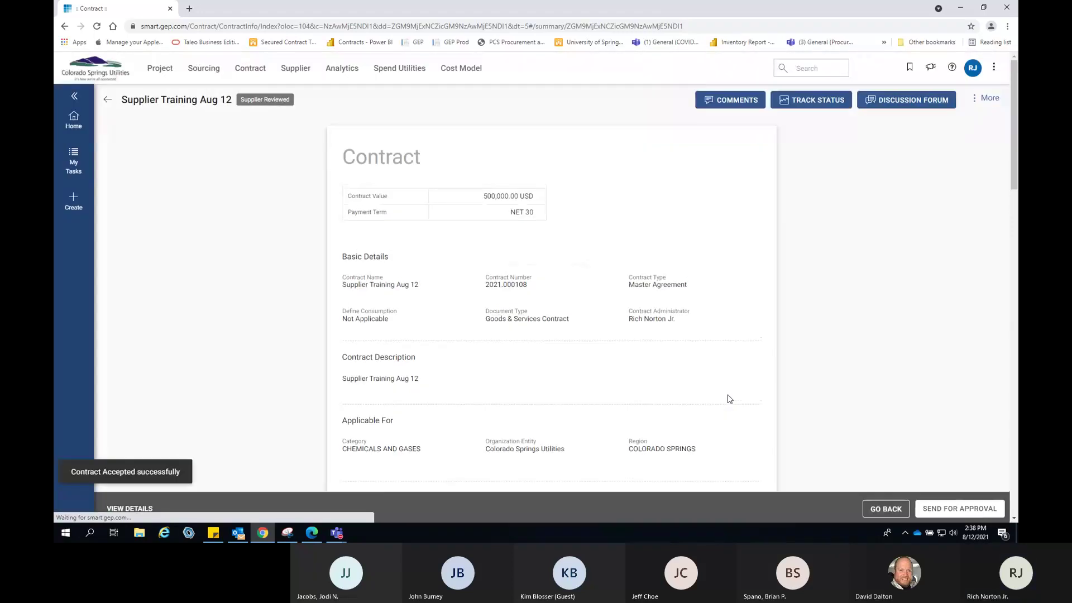
Try to send the Supplier Training Aug 12 contract for approval from its summary page
{"action": "left_click", "coordinate": [947, 509]}
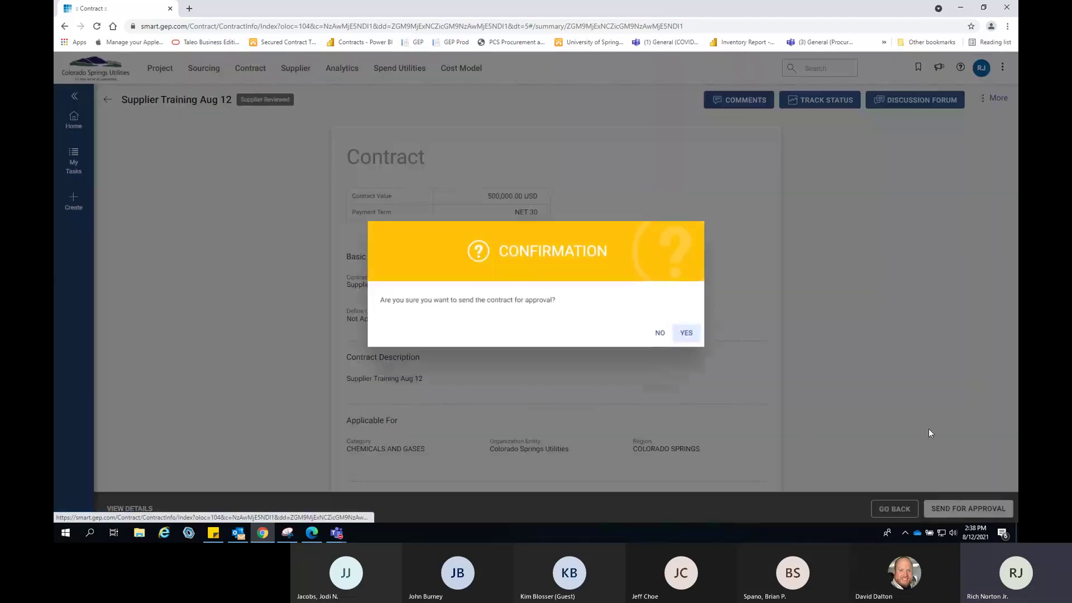
{"action": "left_click", "coordinate": [683, 332]}
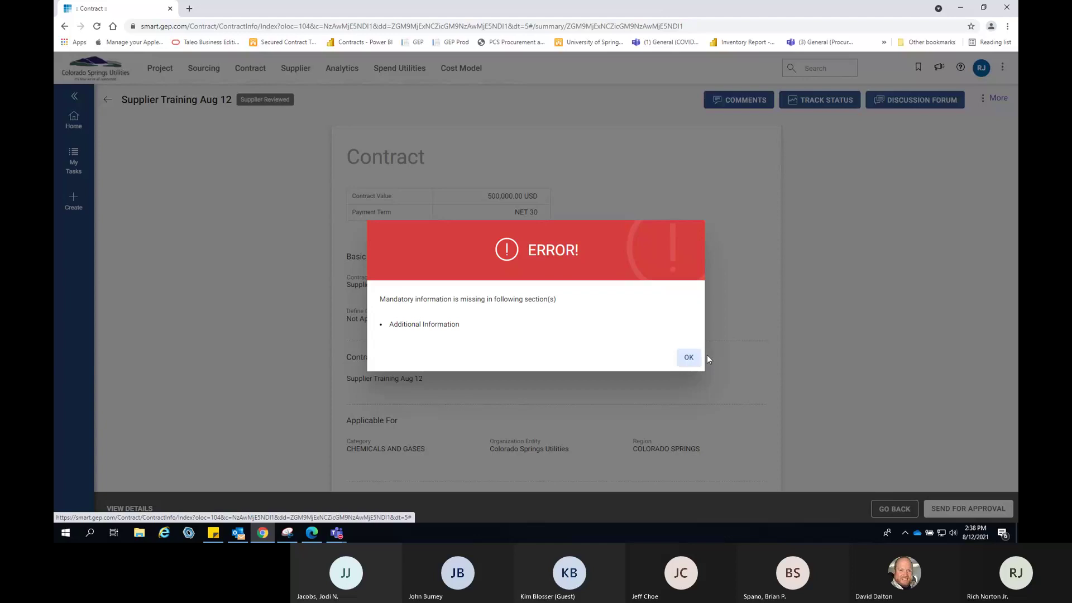
{"action": "left_click", "coordinate": [690, 360]}
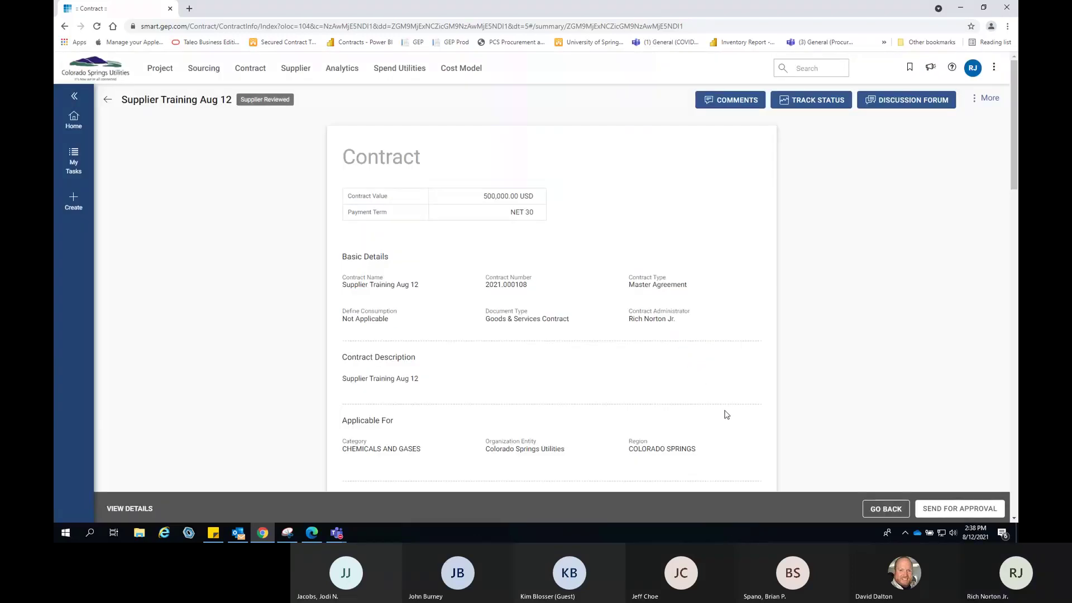
{"action": "scroll", "coordinate": [617, 328], "scroll_direction": "down", "scroll_amount": 4}
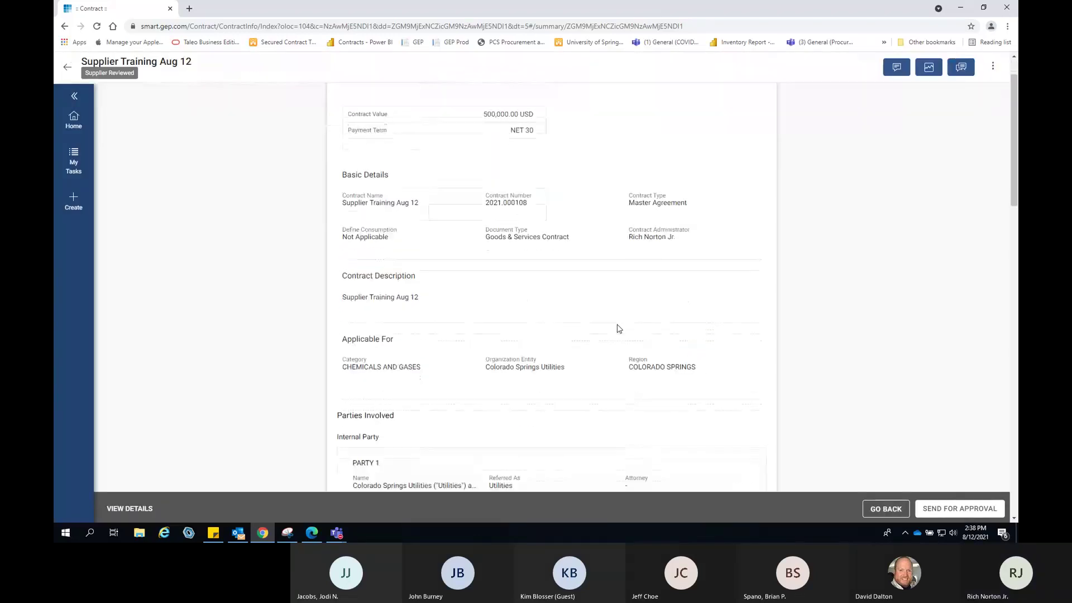
{"action": "scroll", "coordinate": [617, 328], "scroll_direction": "up", "scroll_amount": 5}
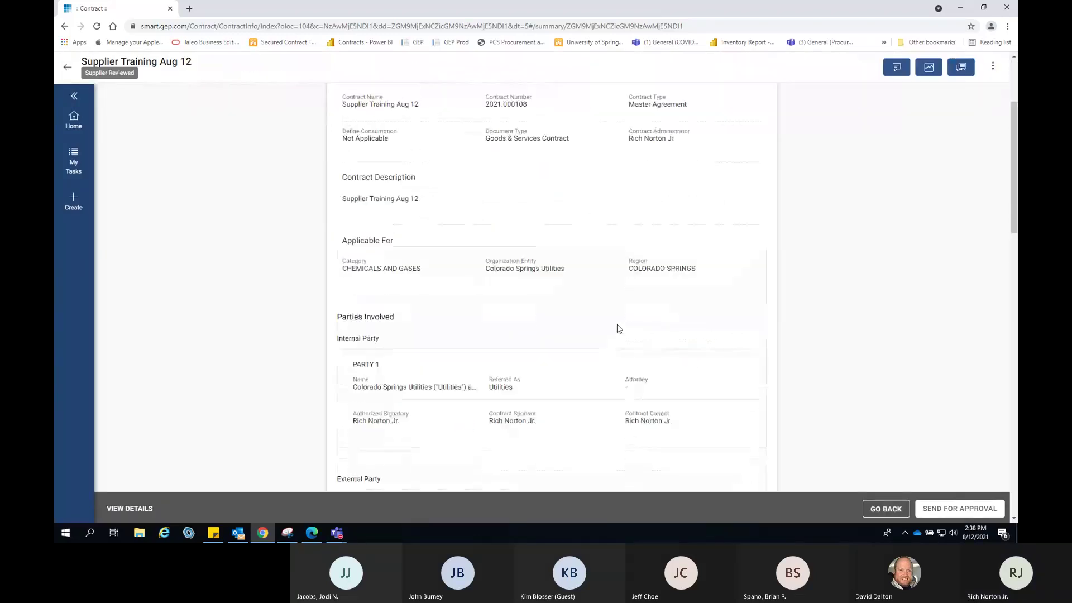
{"action": "left_click", "coordinate": [940, 507]}
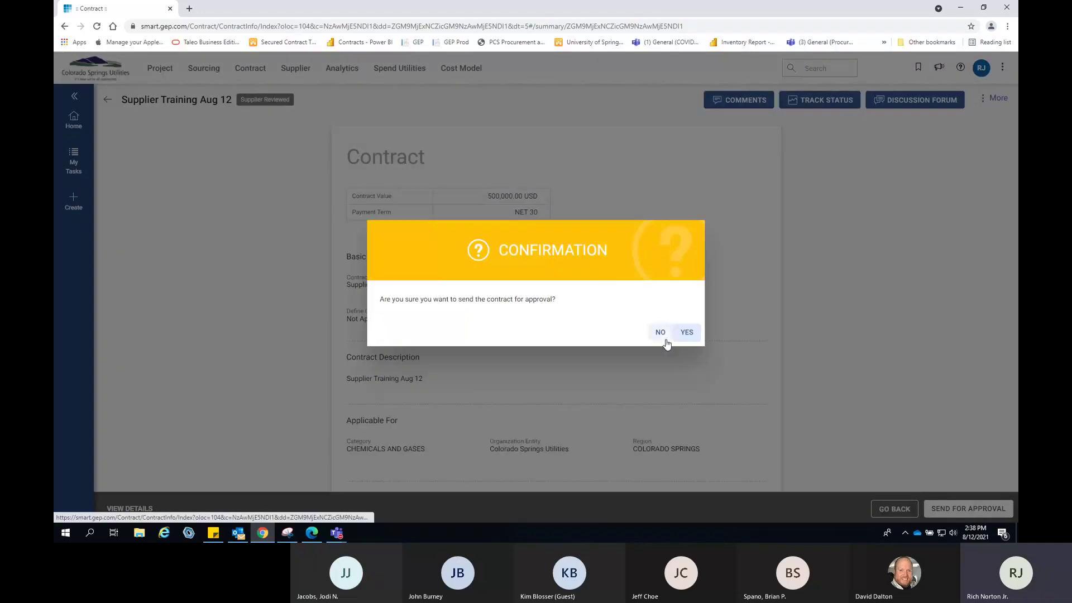
{"action": "left_click", "coordinate": [684, 333]}
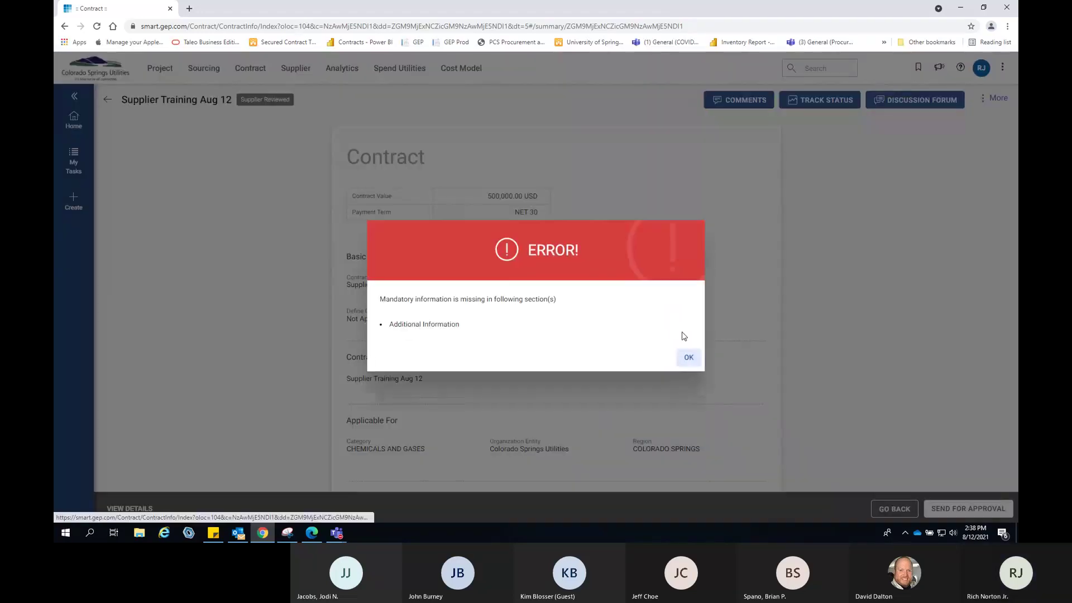
{"action": "left_click", "coordinate": [688, 357]}
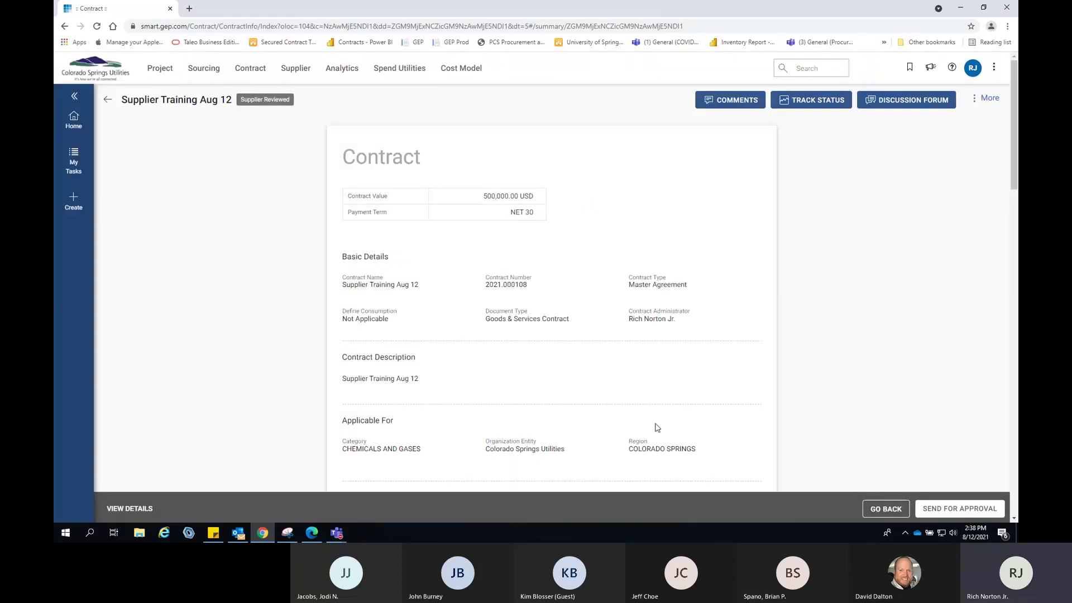
In the contract's General additional information, answer No to the contractor safety exception question and save the contract as a draft
{"action": "left_click", "coordinate": [883, 505]}
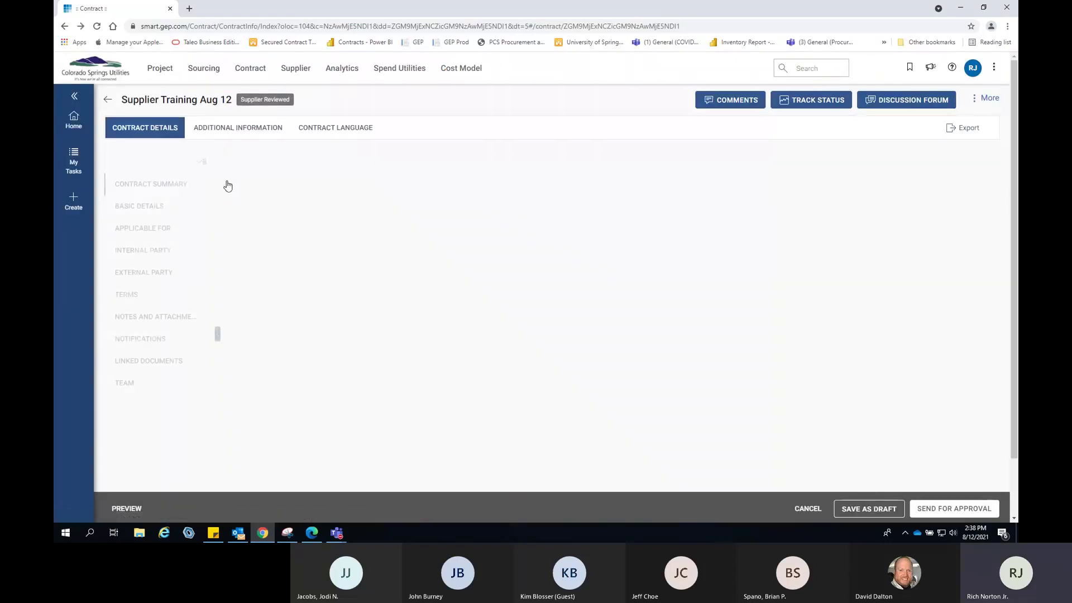
{"action": "left_click", "coordinate": [232, 132]}
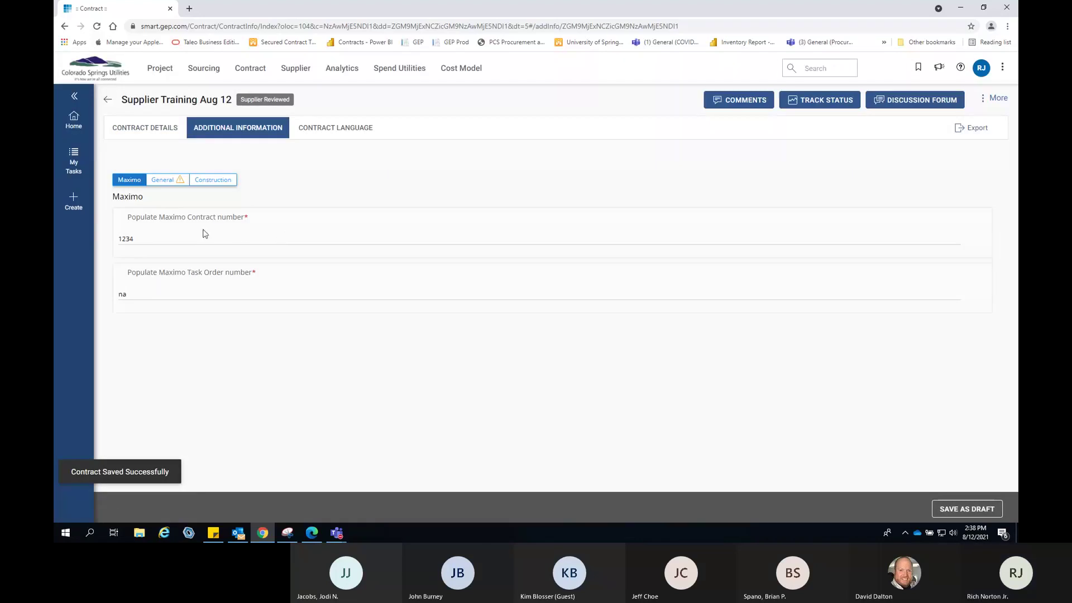
{"action": "left_click", "coordinate": [187, 184]}
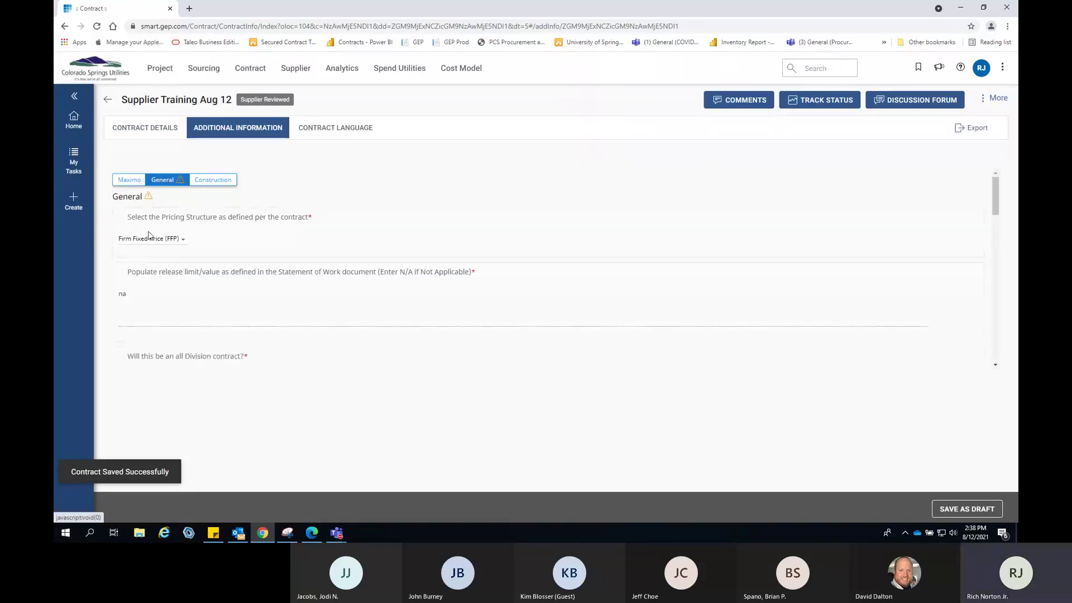
{"action": "scroll", "coordinate": [144, 295], "scroll_direction": "down", "scroll_amount": 2}
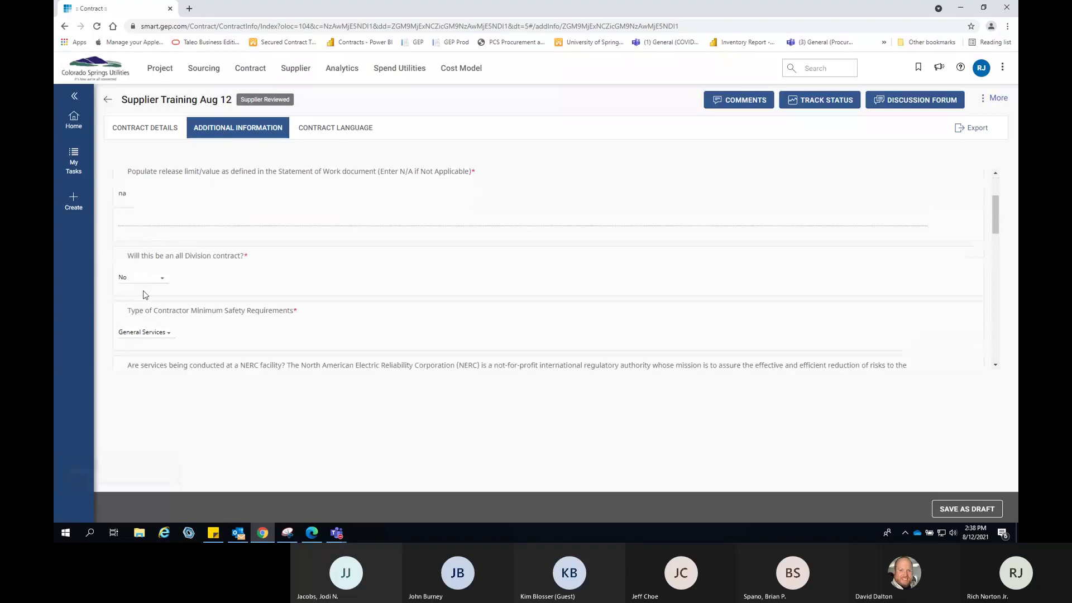
{"action": "scroll", "coordinate": [144, 295], "scroll_direction": "down", "scroll_amount": 4}
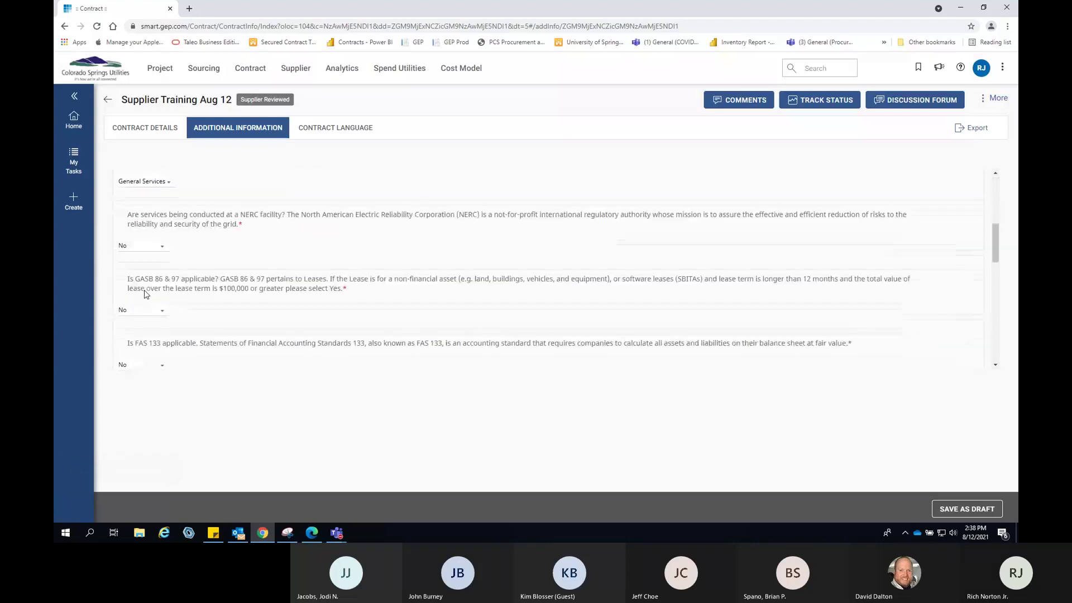
{"action": "scroll", "coordinate": [144, 294], "scroll_direction": "down", "scroll_amount": 6}
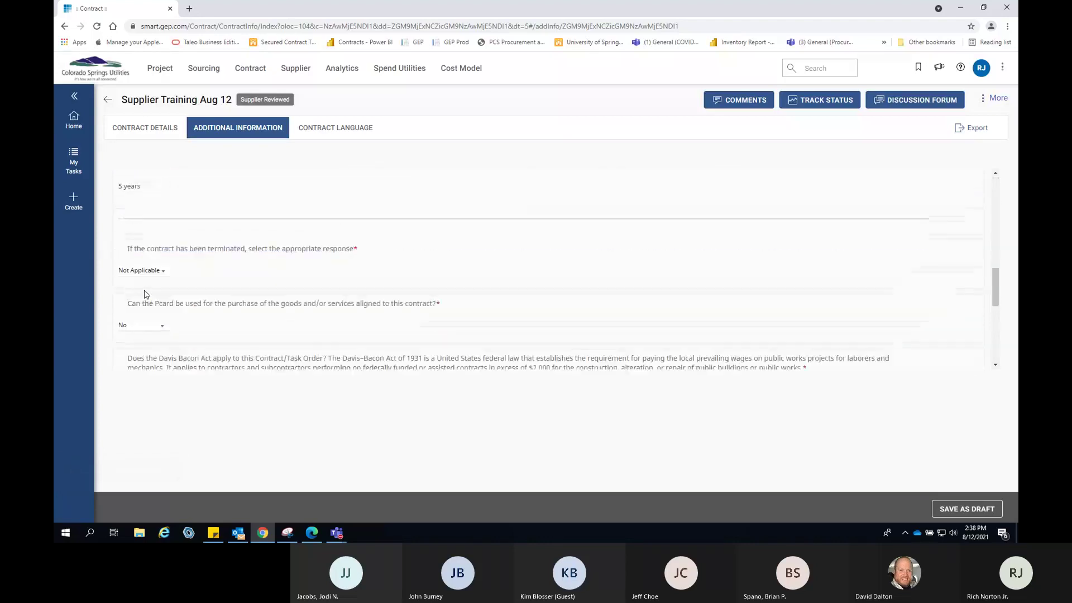
{"action": "scroll", "coordinate": [144, 294], "scroll_direction": "down", "scroll_amount": 5}
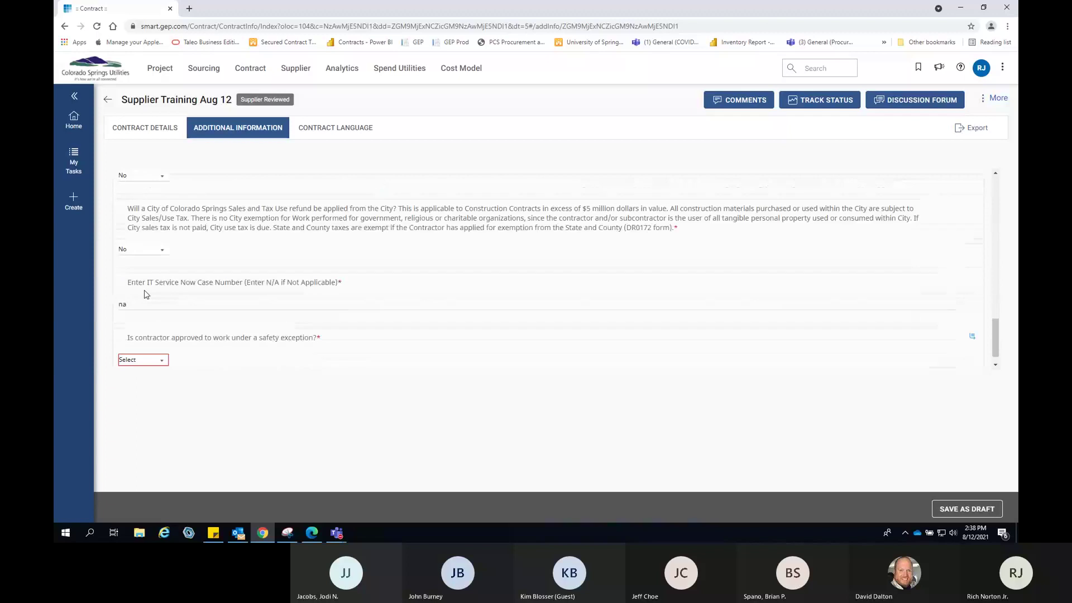
{"action": "left_click", "coordinate": [144, 340]}
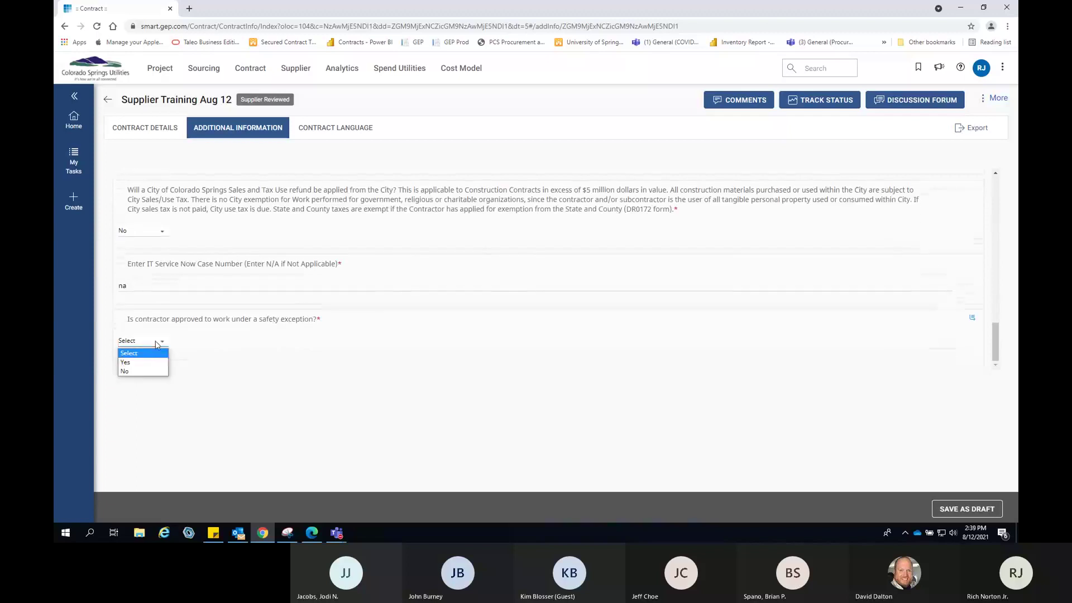
{"action": "left_click", "coordinate": [134, 372]}
{"action": "left_click", "coordinate": [991, 505]}
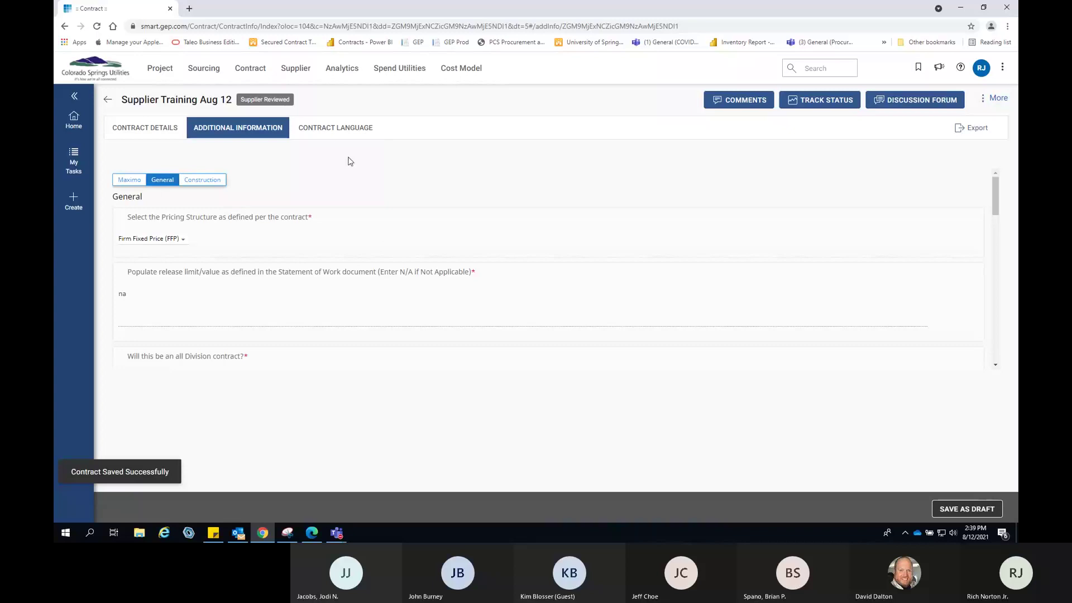
Send the contract for approval from its Contract Details, confirming the submission without a comment
{"action": "left_click", "coordinate": [147, 127]}
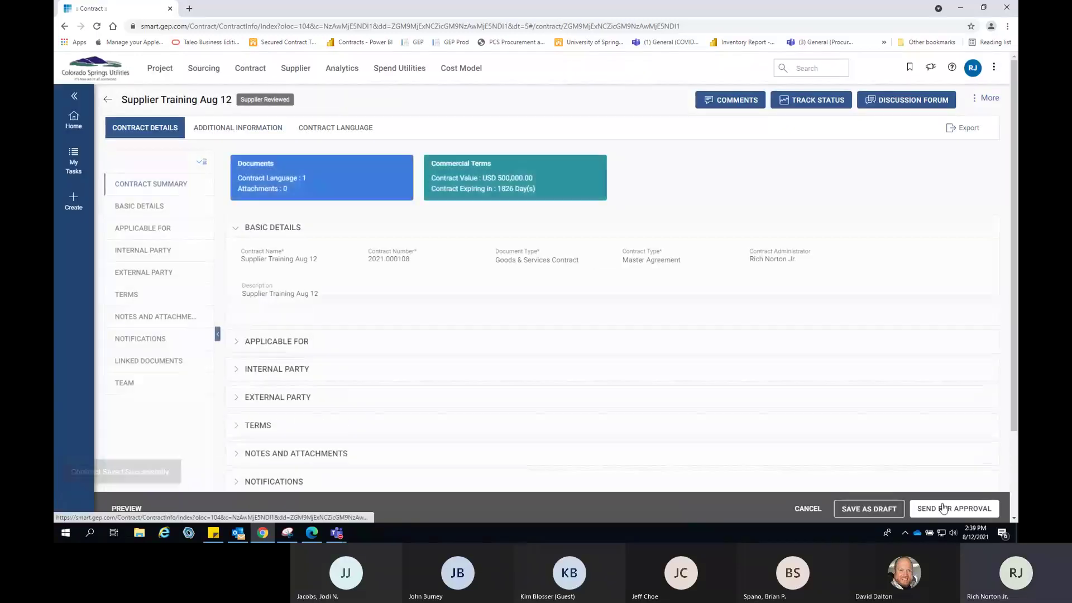
{"action": "left_click", "coordinate": [942, 508]}
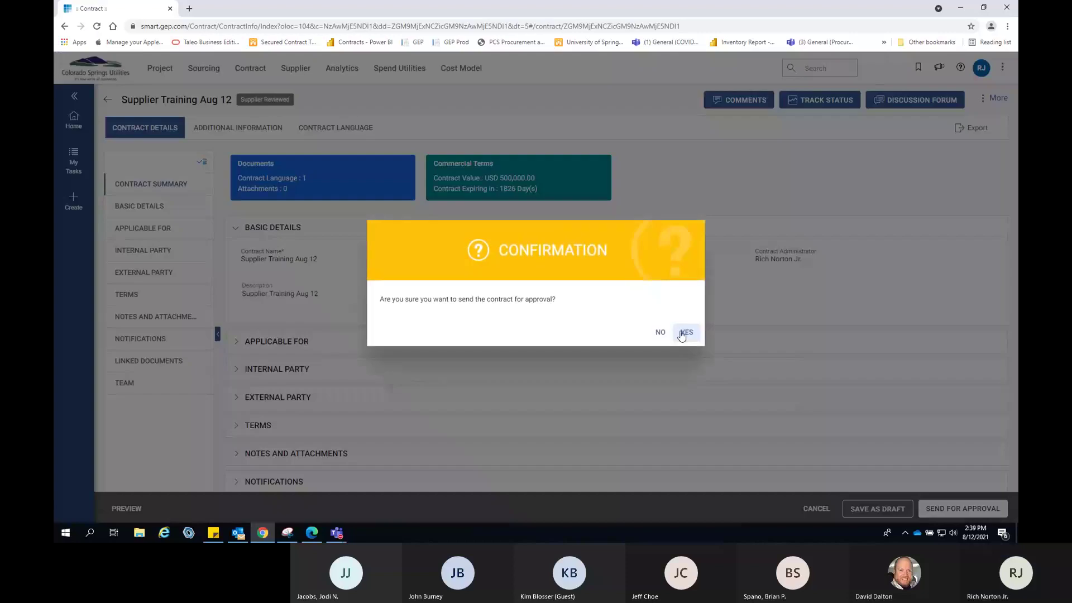
{"action": "left_click", "coordinate": [683, 334]}
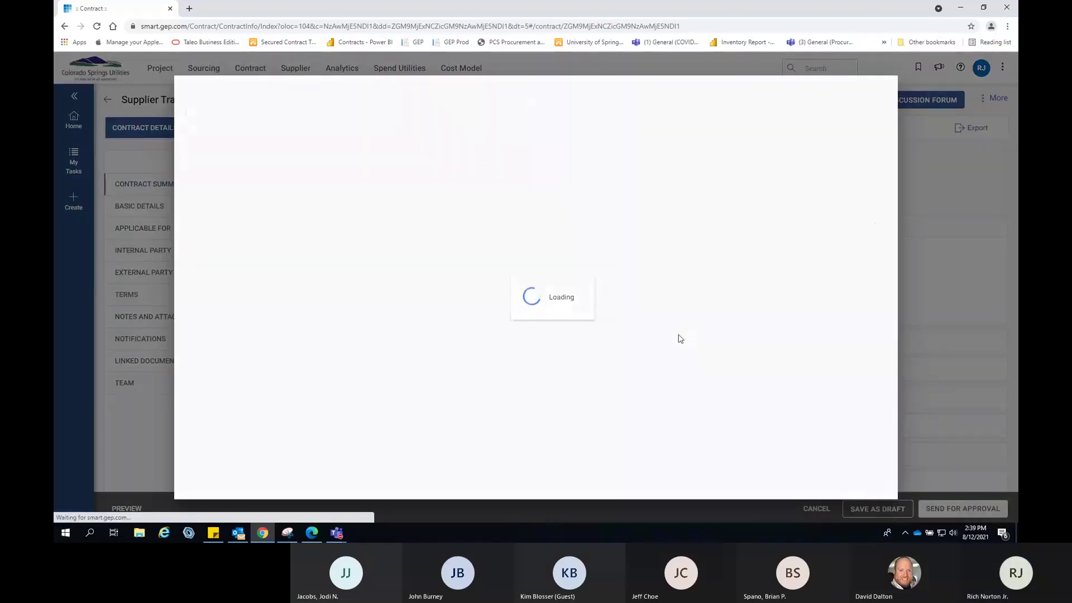
{"action": "left_click", "coordinate": [881, 359]}
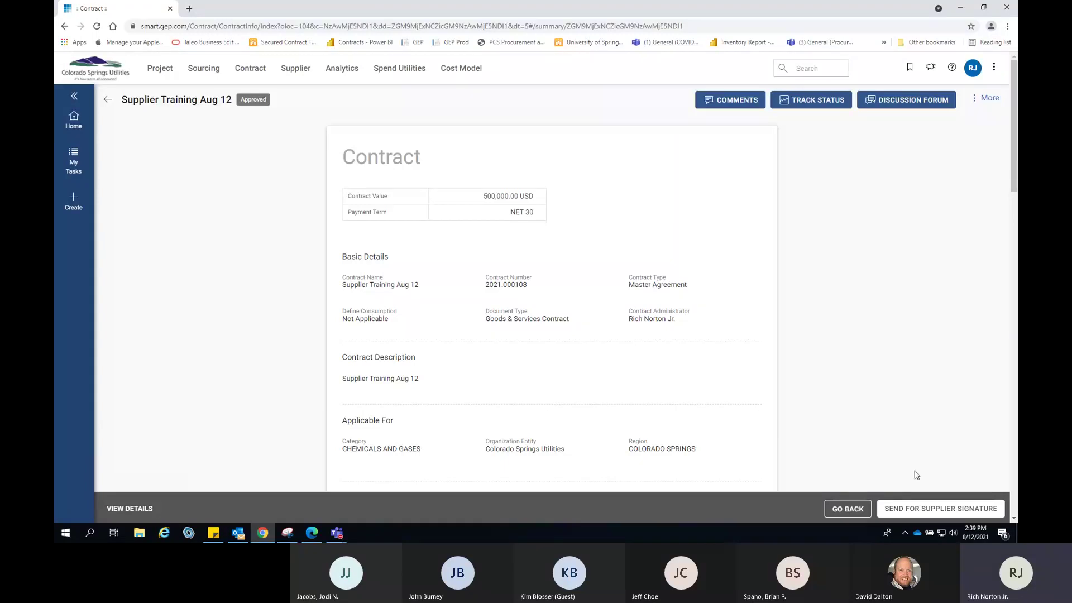
Send the approved contract for supplier signature using Online mode as the signature method
{"action": "left_click", "coordinate": [899, 505]}
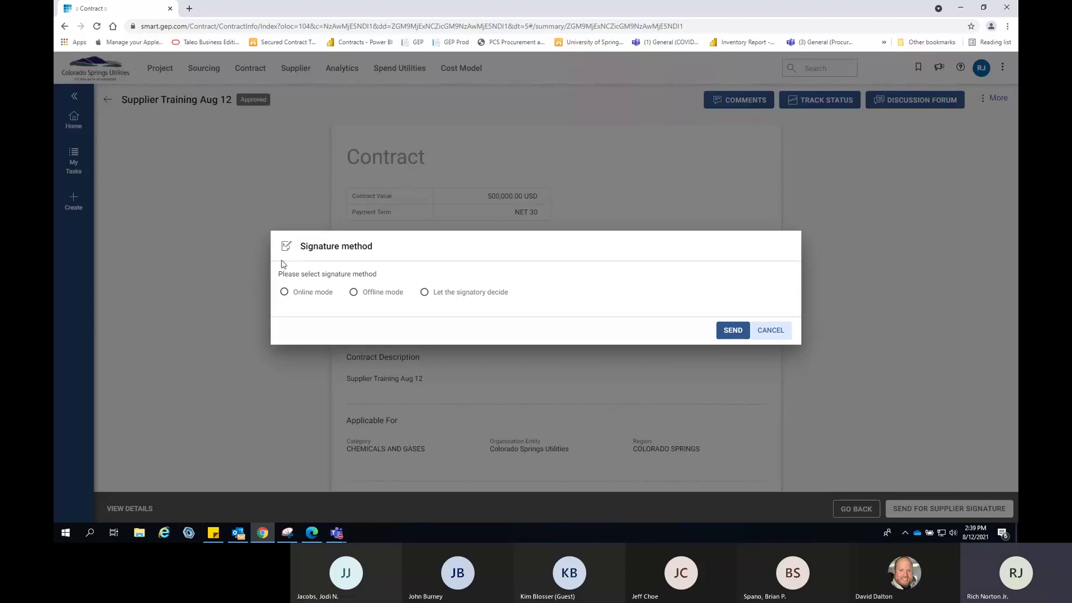
{"action": "left_click", "coordinate": [285, 293]}
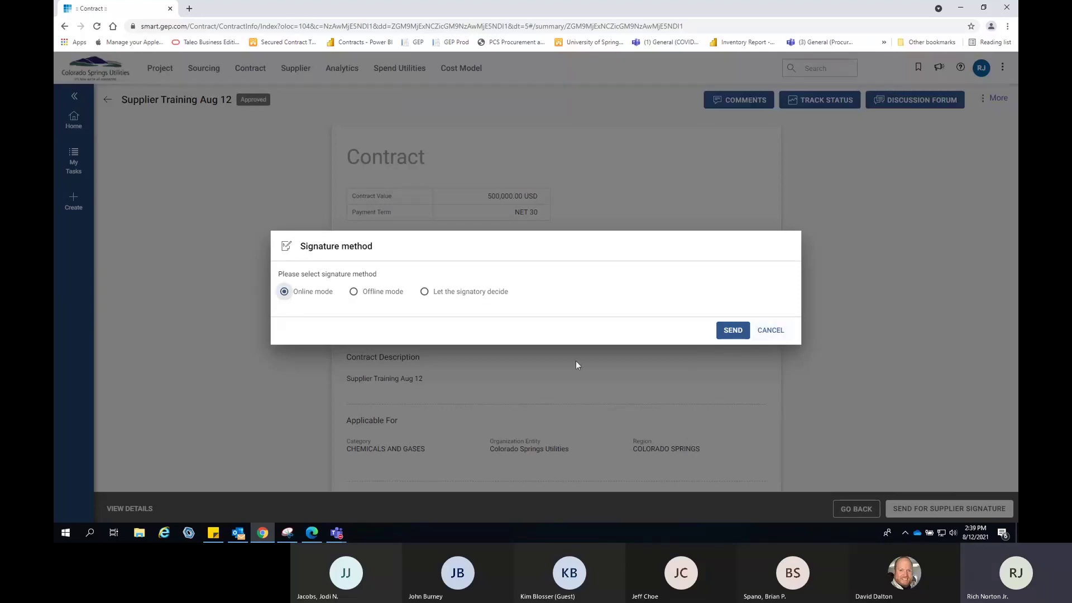
{"action": "left_click", "coordinate": [732, 332]}
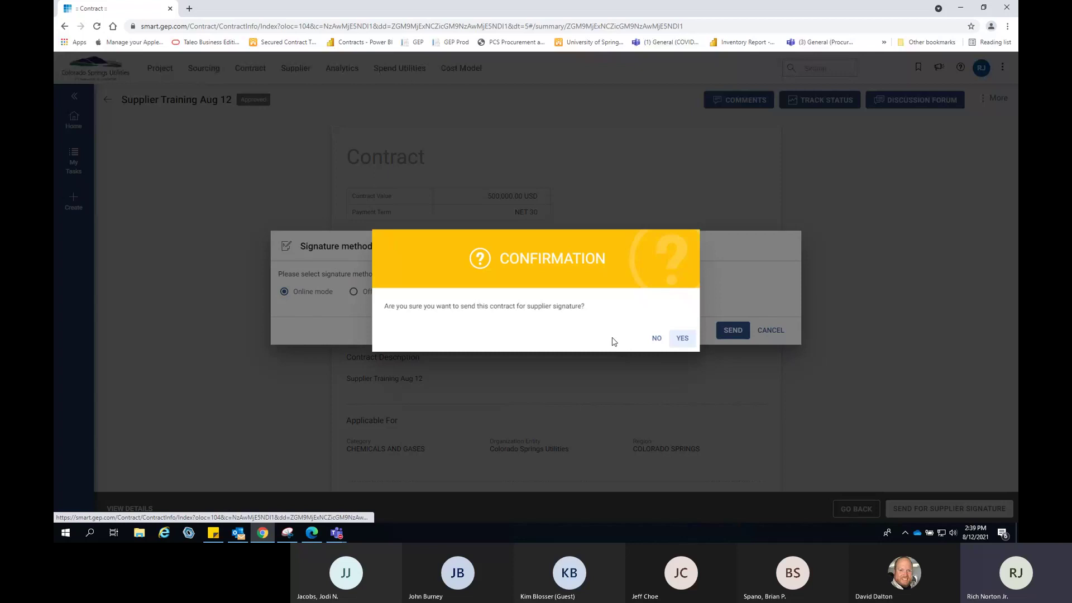
{"action": "left_click", "coordinate": [687, 334]}
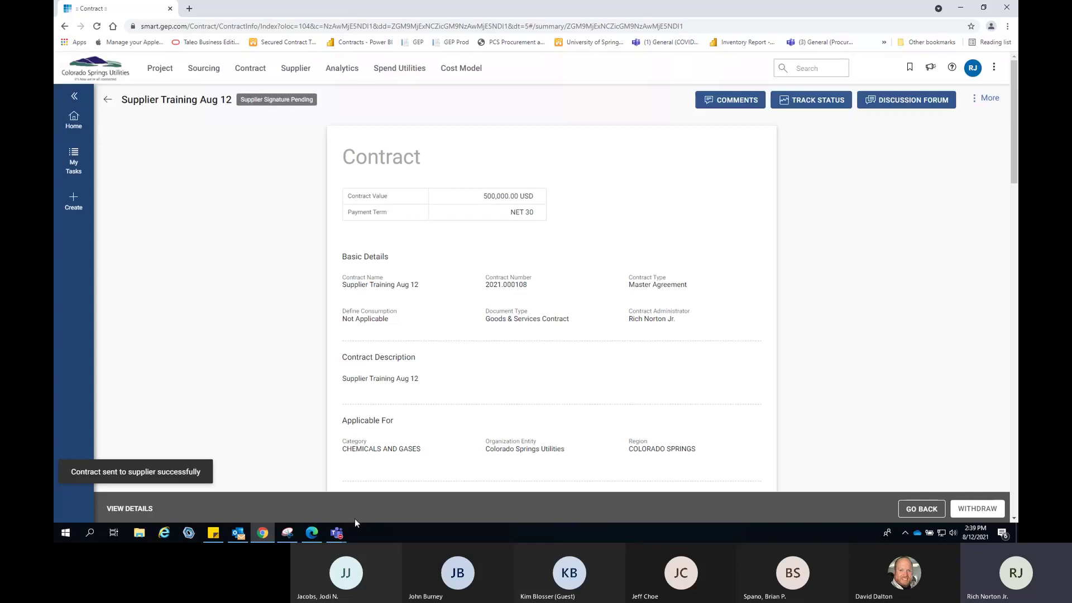
Switch to the supplier's portal session in Edge and open the Supplier Training Aug 12 contract from the pending tasks
{"action": "left_click", "coordinate": [317, 533]}
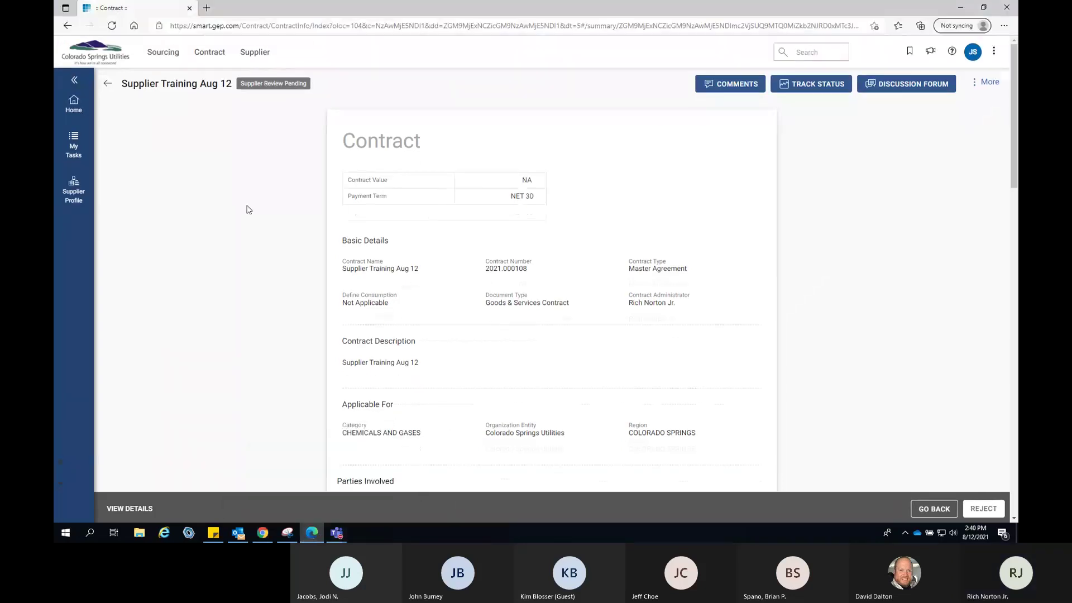
{"action": "left_click", "coordinate": [74, 144]}
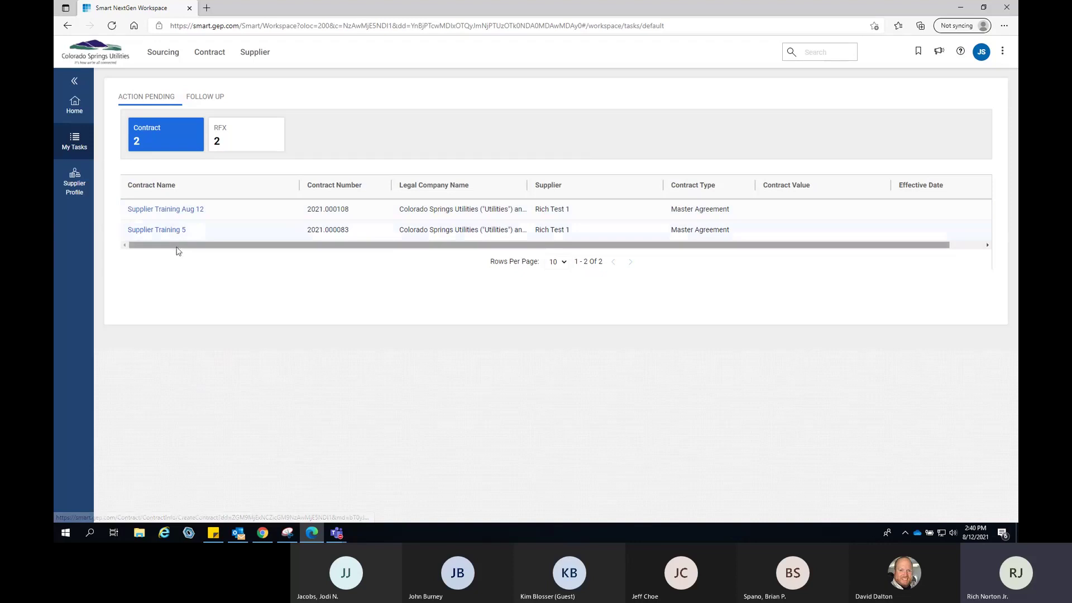
{"action": "left_click", "coordinate": [173, 211]}
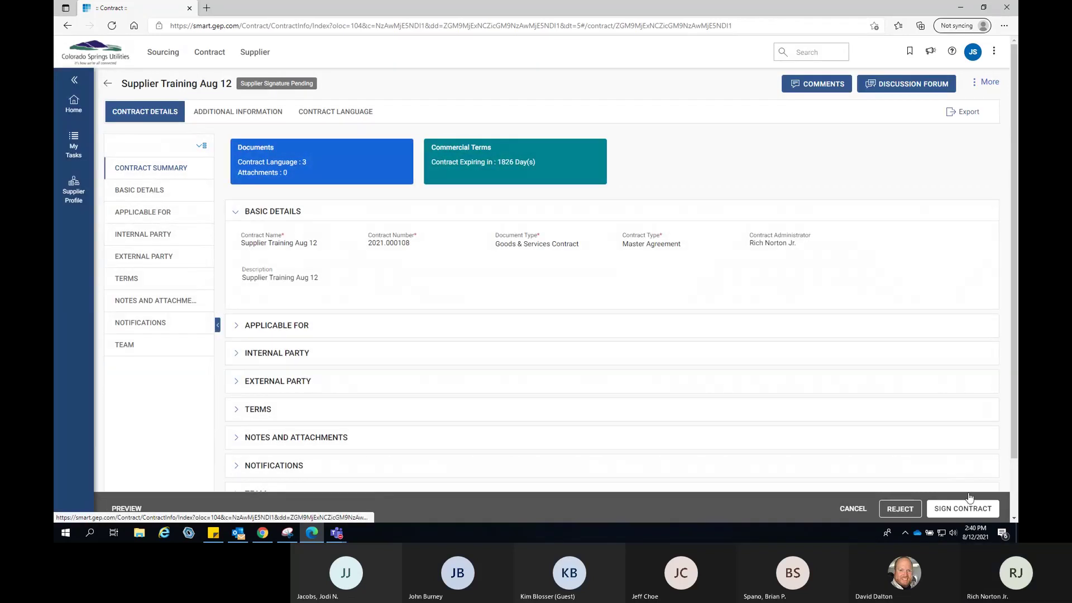
Sign the contract as the supplier by entering the signatory password, accepting the authority statement and confirming the signature process
{"action": "left_click", "coordinate": [967, 509]}
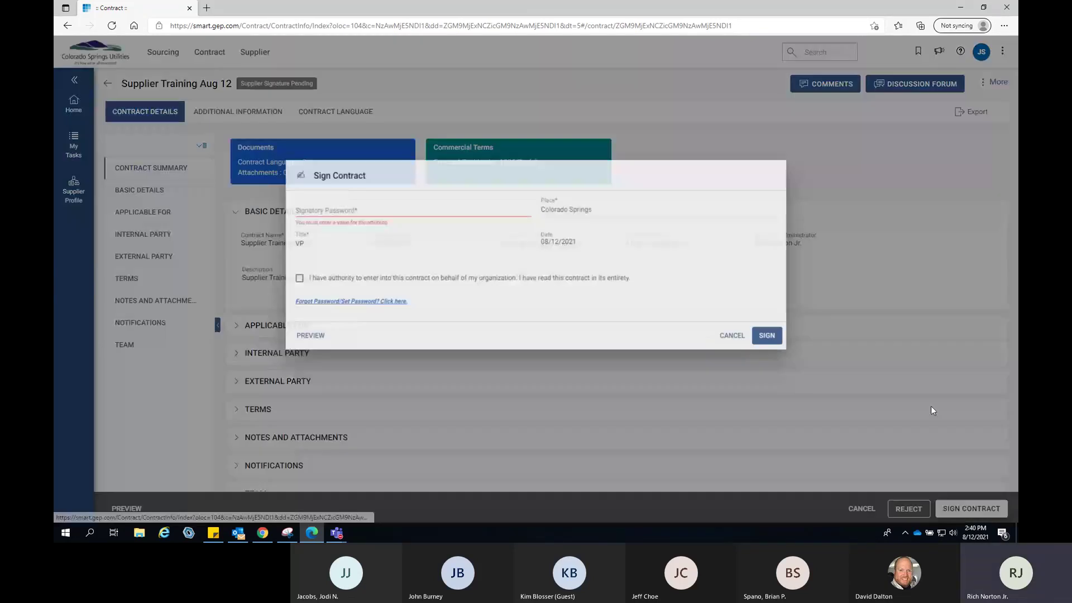
{"action": "type", "text": "•"}
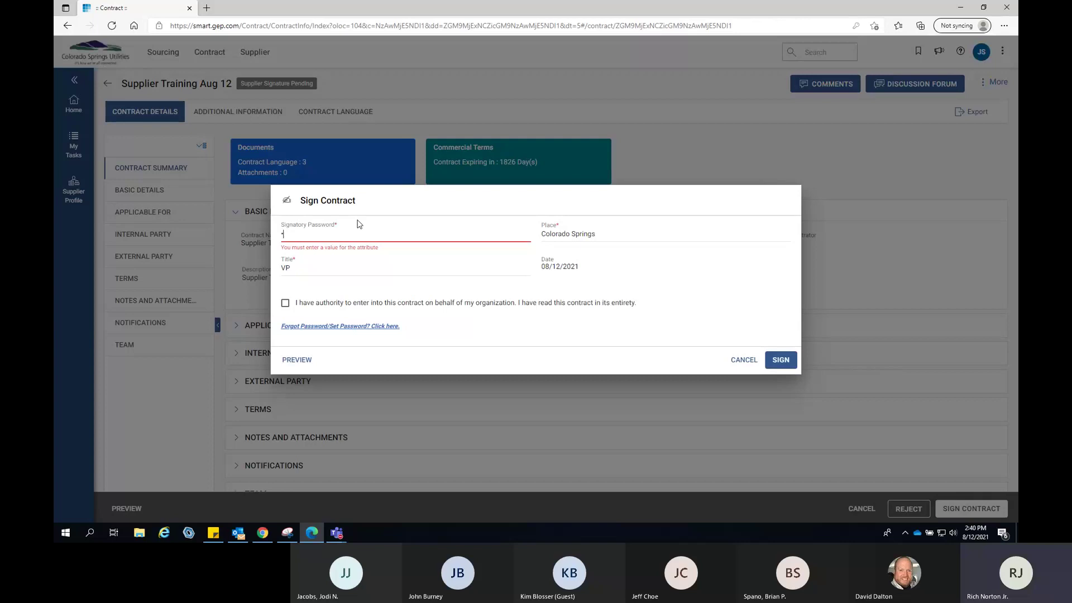
{"action": "type", "text": "•••"}
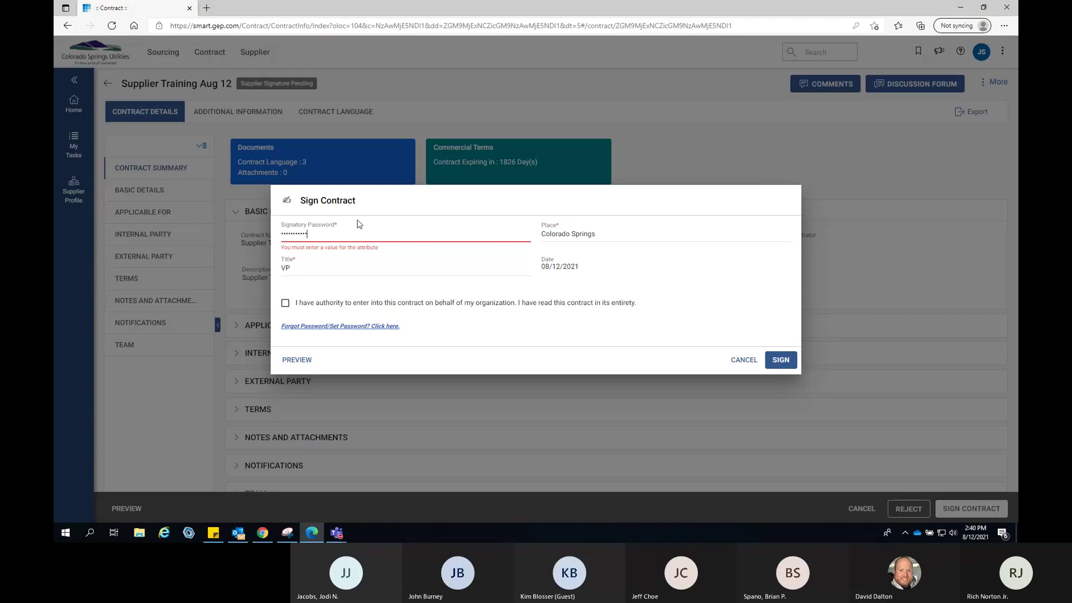
{"action": "type", "text": "••"}
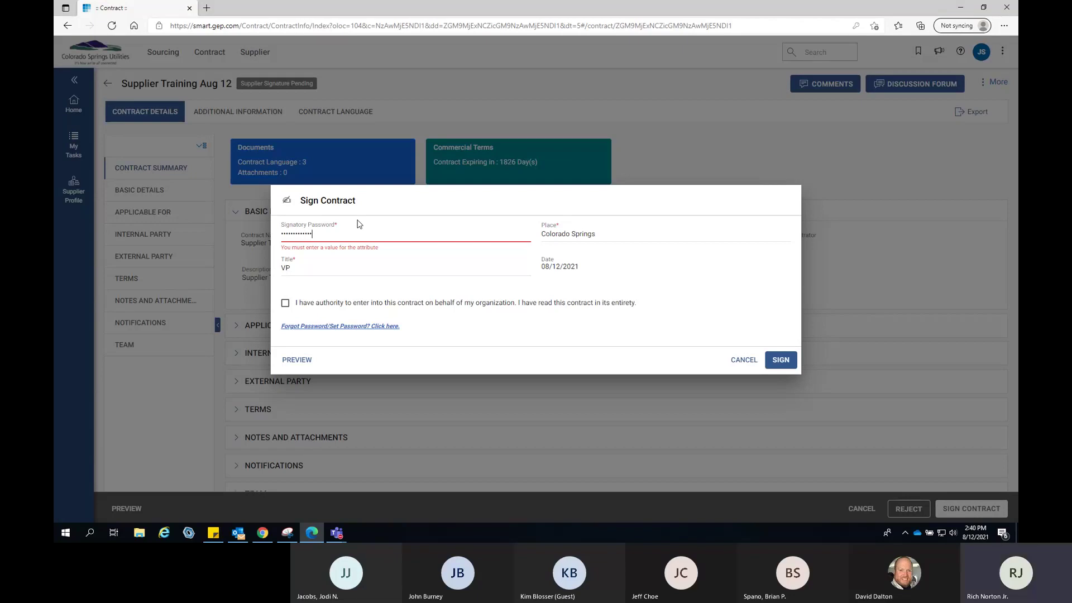
{"action": "left_click", "coordinate": [284, 303]}
{"action": "left_click", "coordinate": [786, 361]}
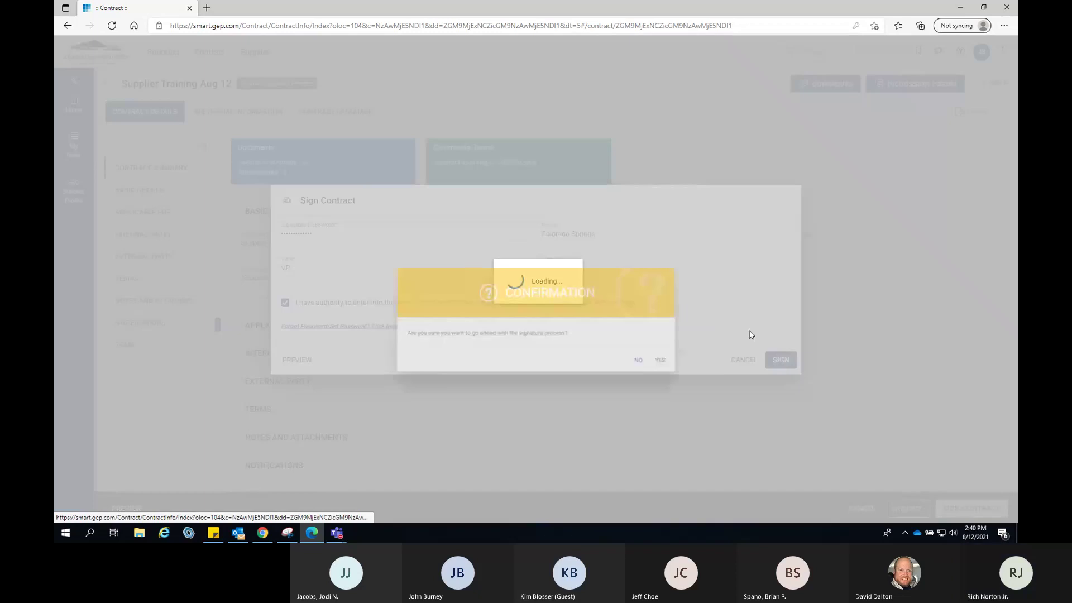
{"action": "left_click", "coordinate": [688, 323]}
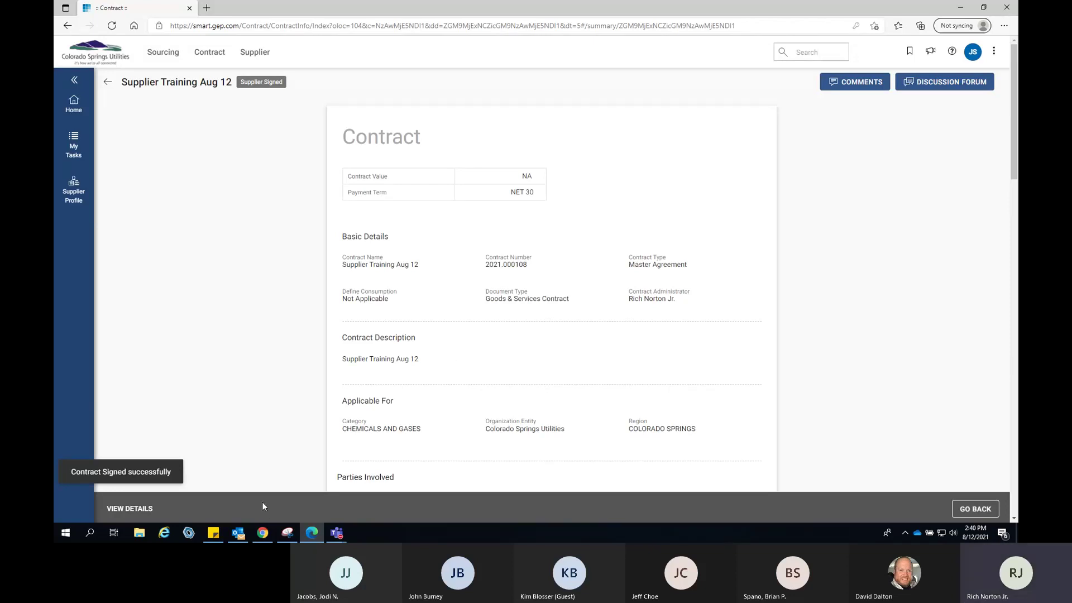
Switch to the buyer's session in Chrome, reload the contract, send it for buyer signature with confirmation and reload the page
{"action": "left_click", "coordinate": [264, 534]}
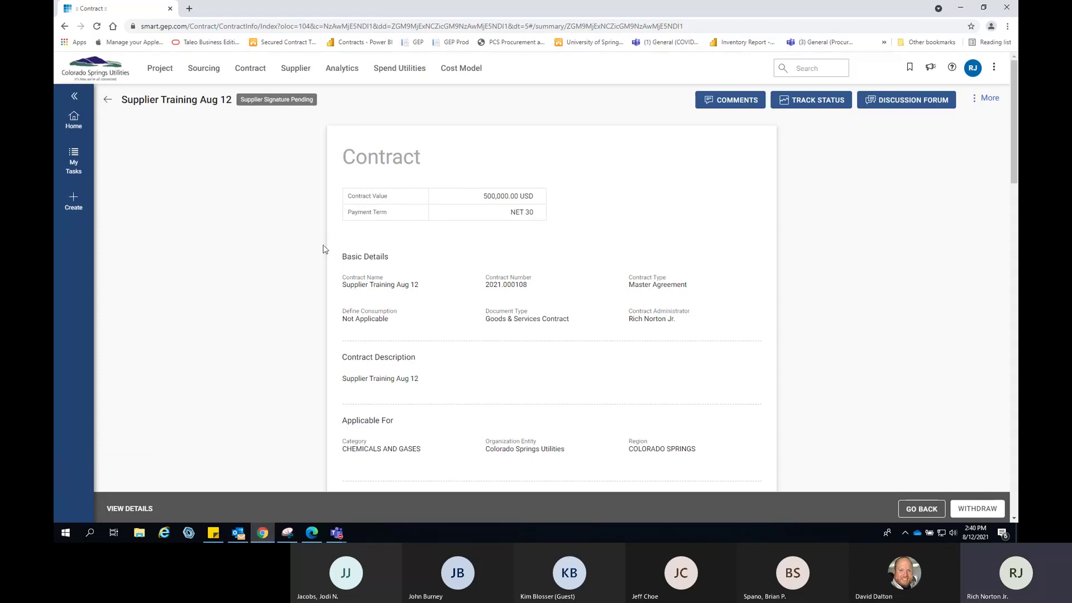
{"action": "left_click", "coordinate": [96, 26]}
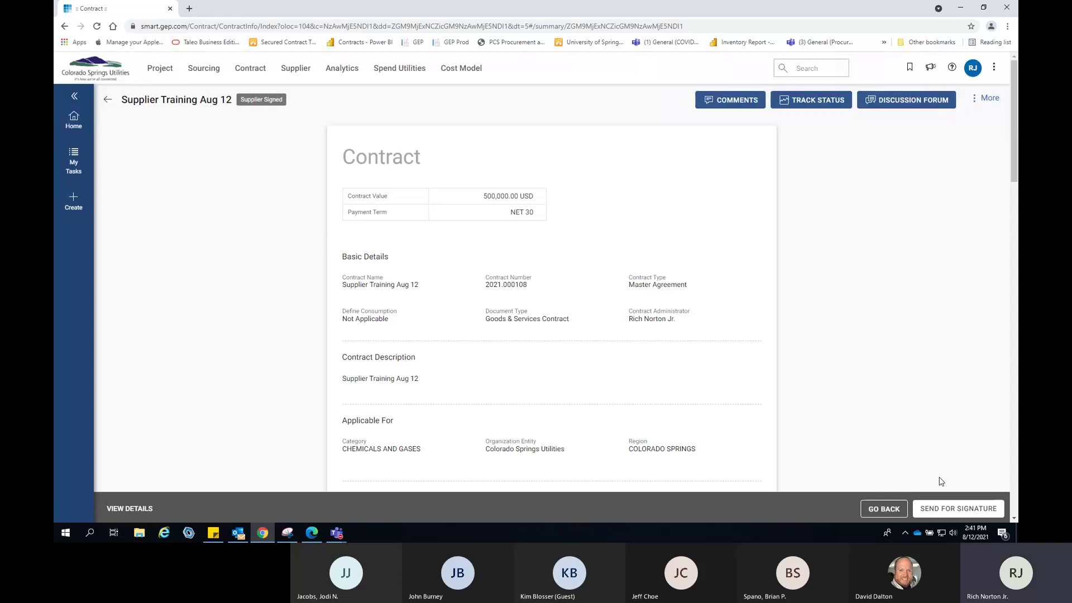
{"action": "left_click", "coordinate": [950, 509]}
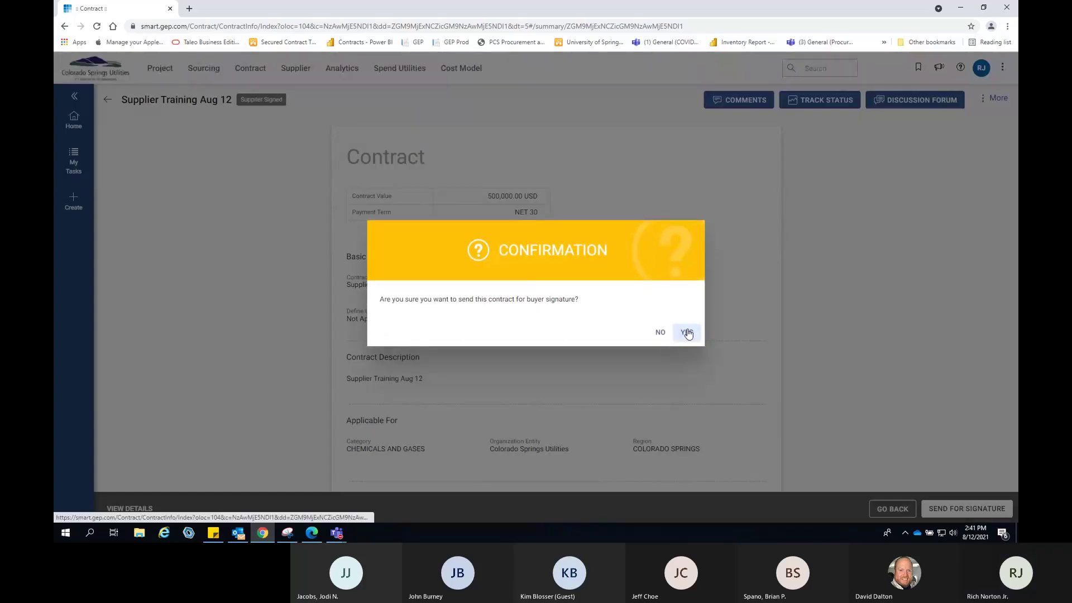
{"action": "left_click", "coordinate": [686, 332]}
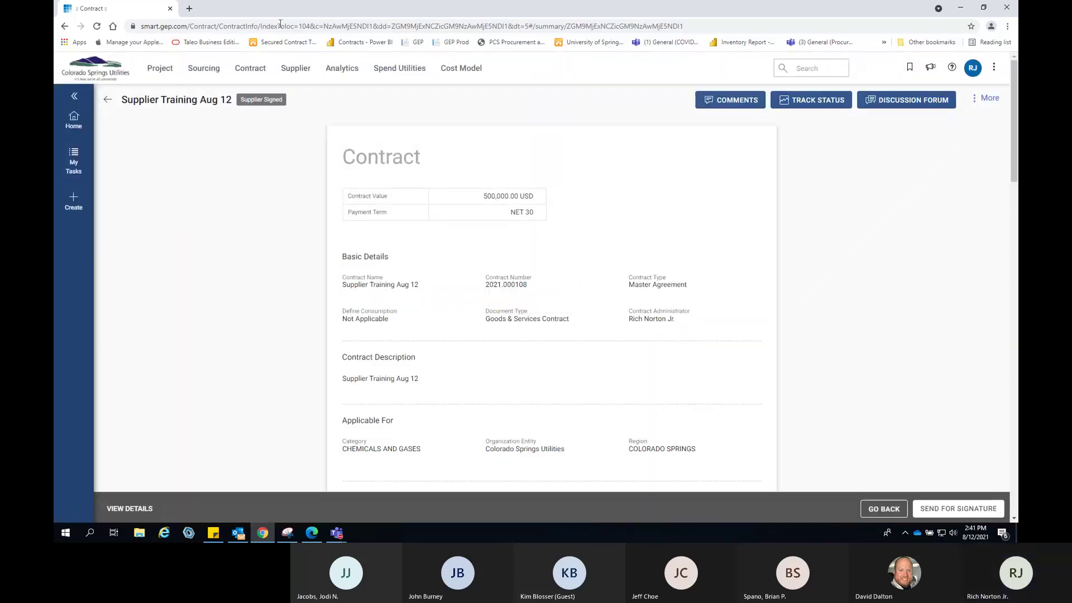
{"action": "left_click", "coordinate": [95, 26]}
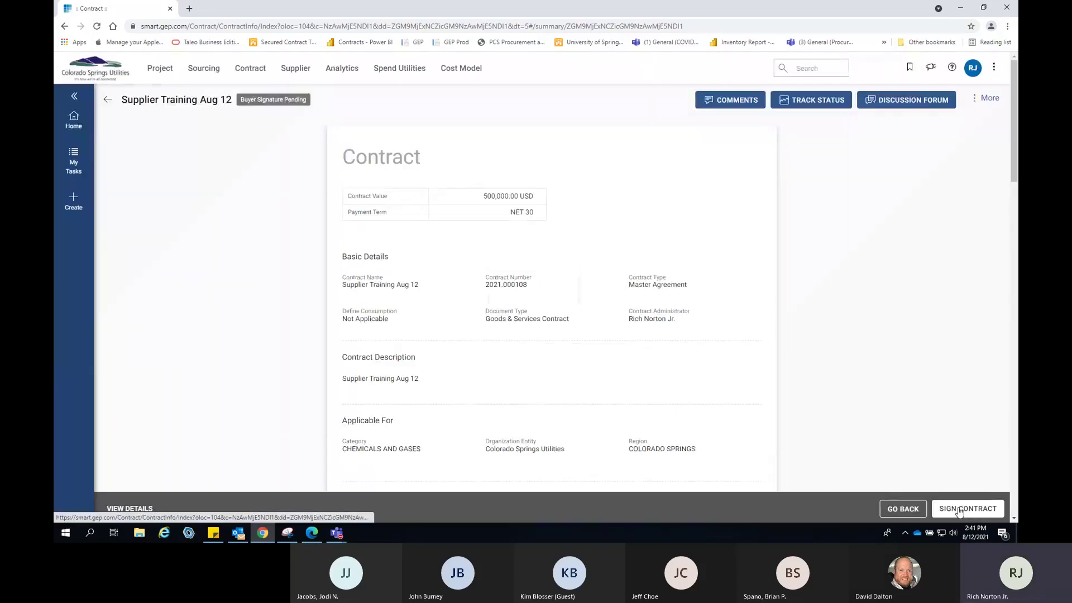
Sign the contract as the buyer with the signatory password and accepted authority statement, and execute the contract
{"action": "left_click", "coordinate": [966, 508]}
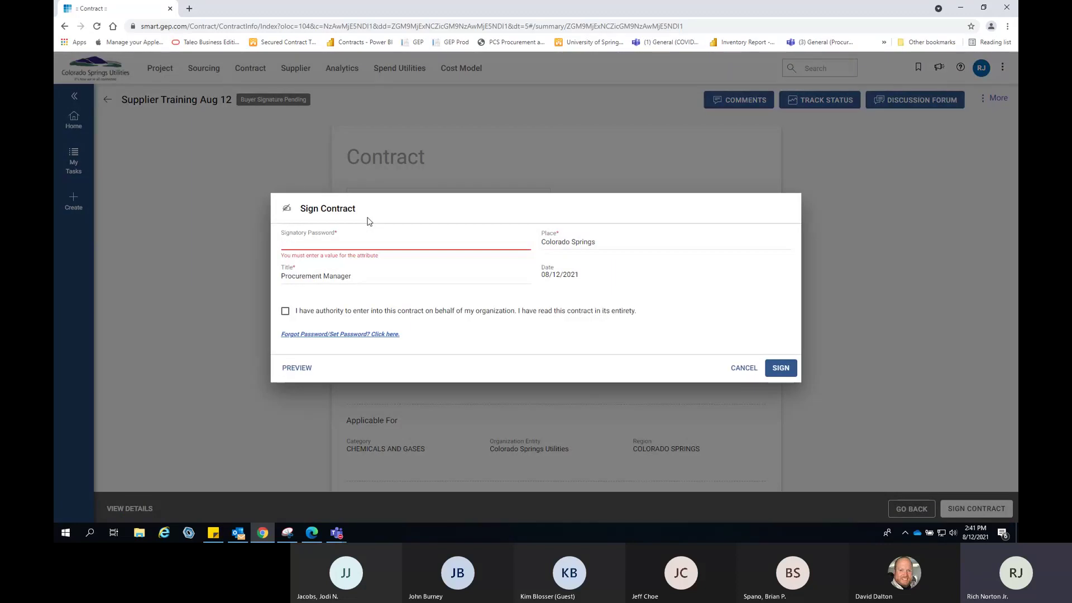
{"action": "type", "text": "•••••"}
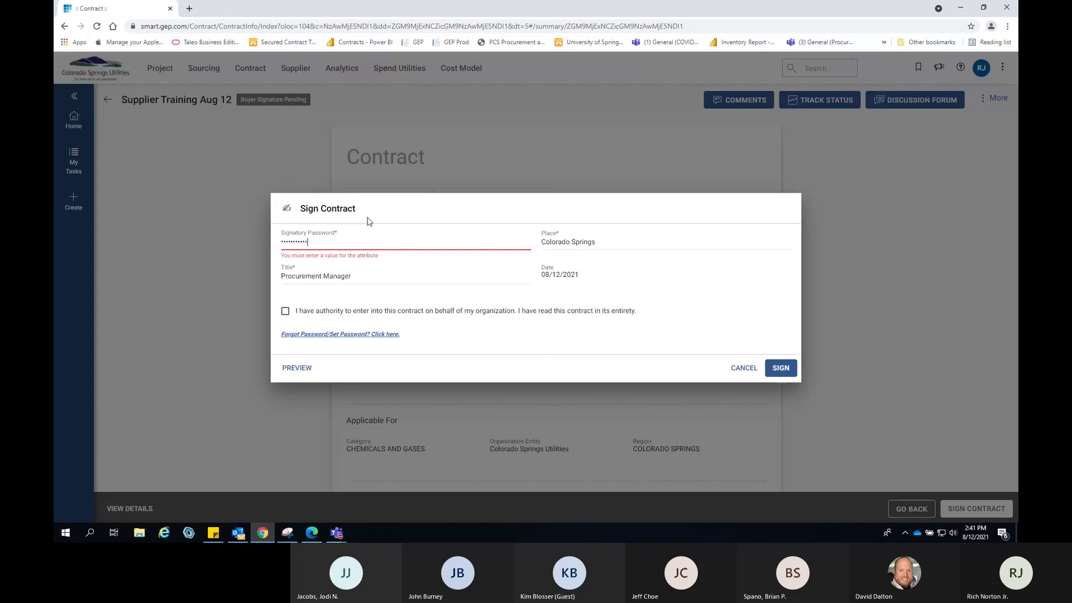
{"action": "left_click", "coordinate": [285, 311]}
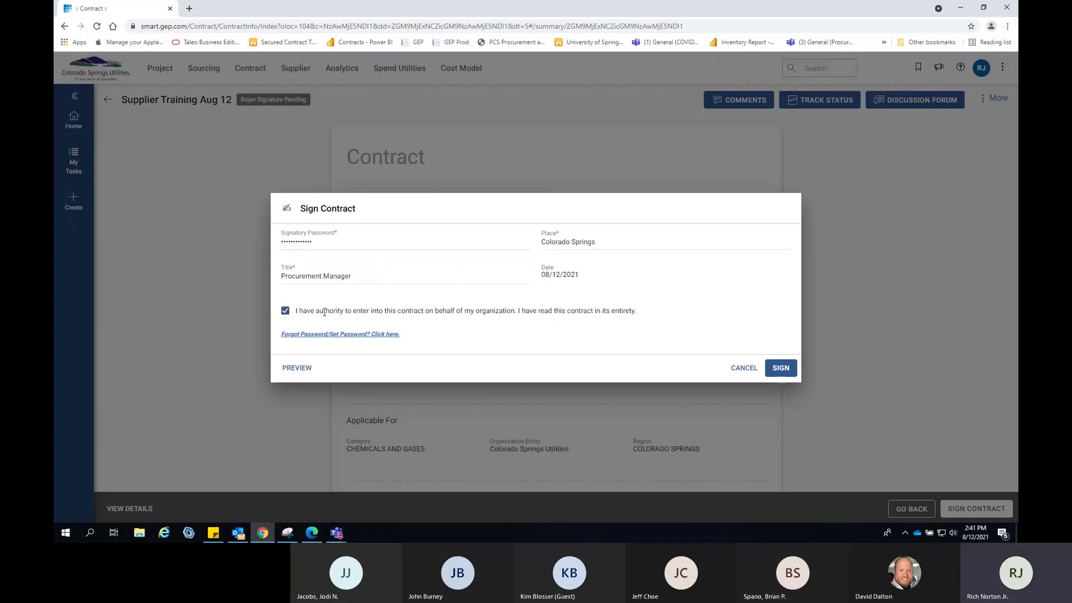
{"action": "left_click", "coordinate": [780, 369]}
{"action": "left_click", "coordinate": [686, 333]}
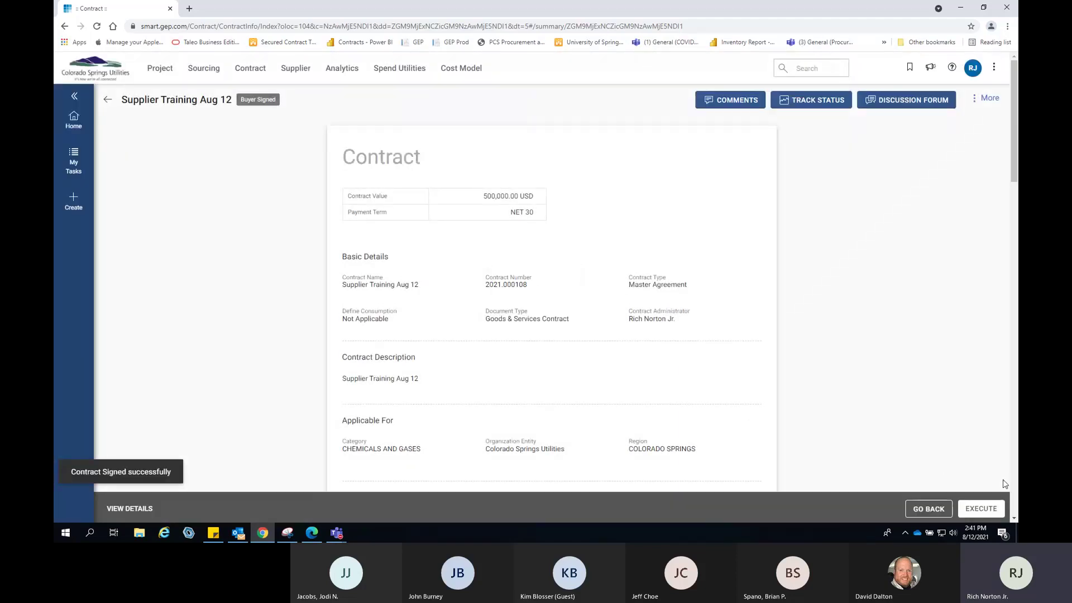
{"action": "left_click", "coordinate": [975, 509]}
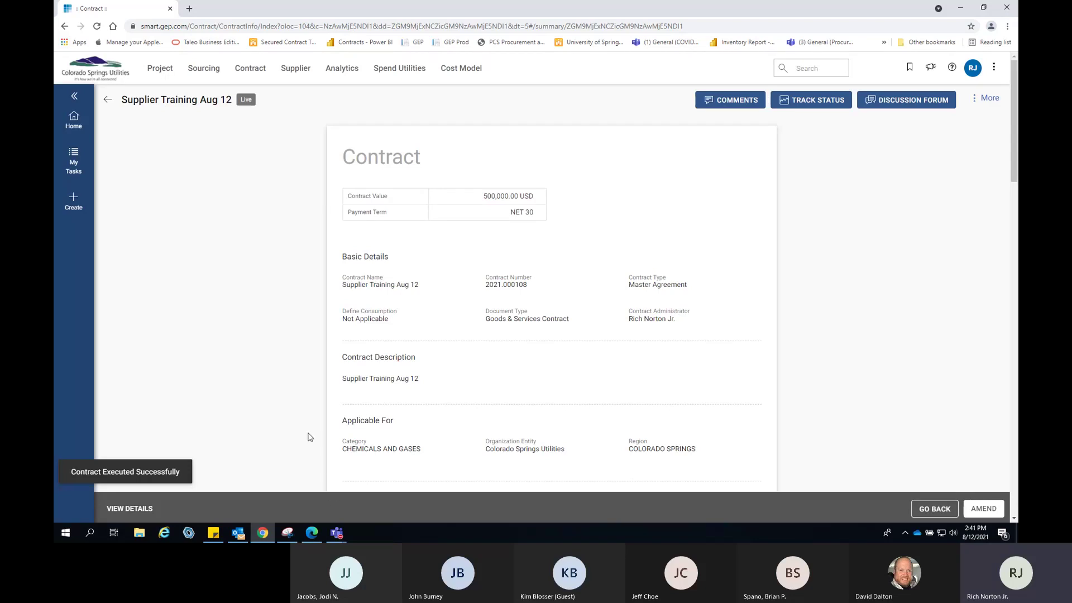
Switch to the supplier's session in Edge, reload the contract to check its status and view the supplier's list of contracts
{"action": "left_click", "coordinate": [312, 532]}
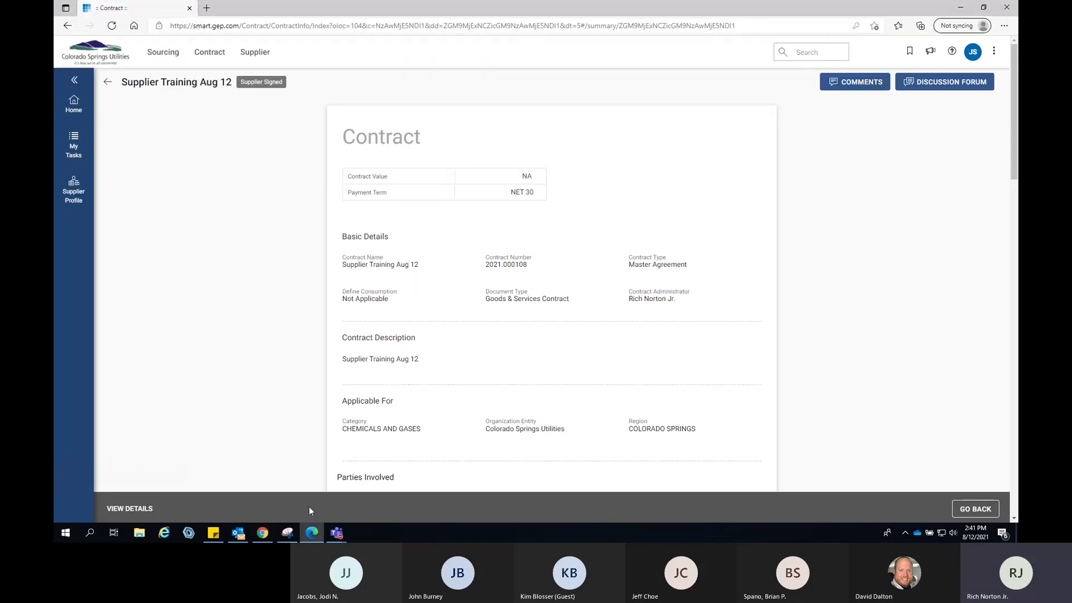
{"action": "left_click", "coordinate": [113, 26]}
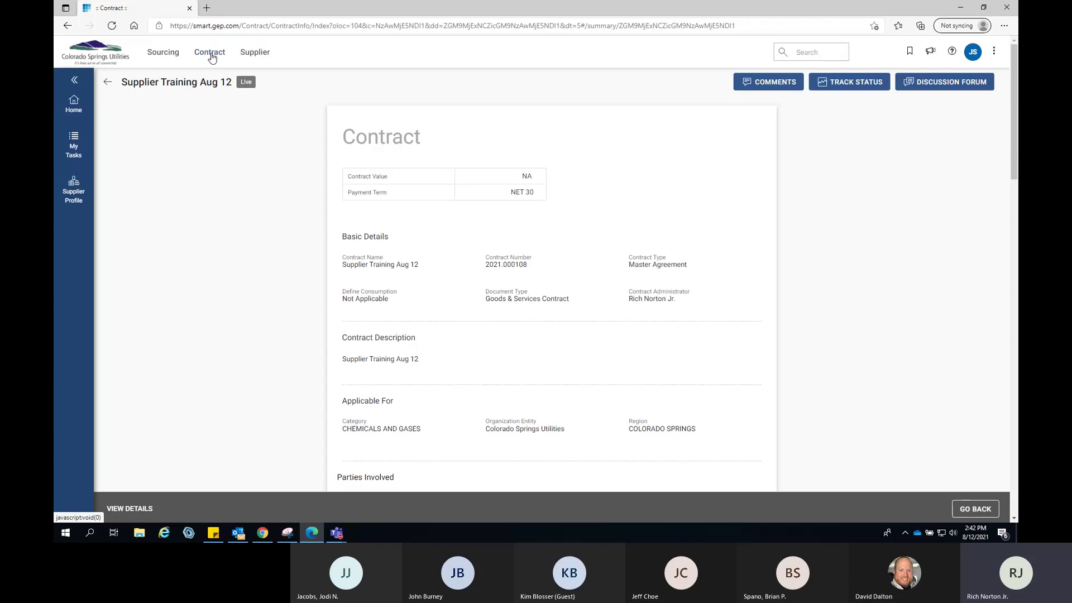
{"action": "left_click", "coordinate": [211, 56]}
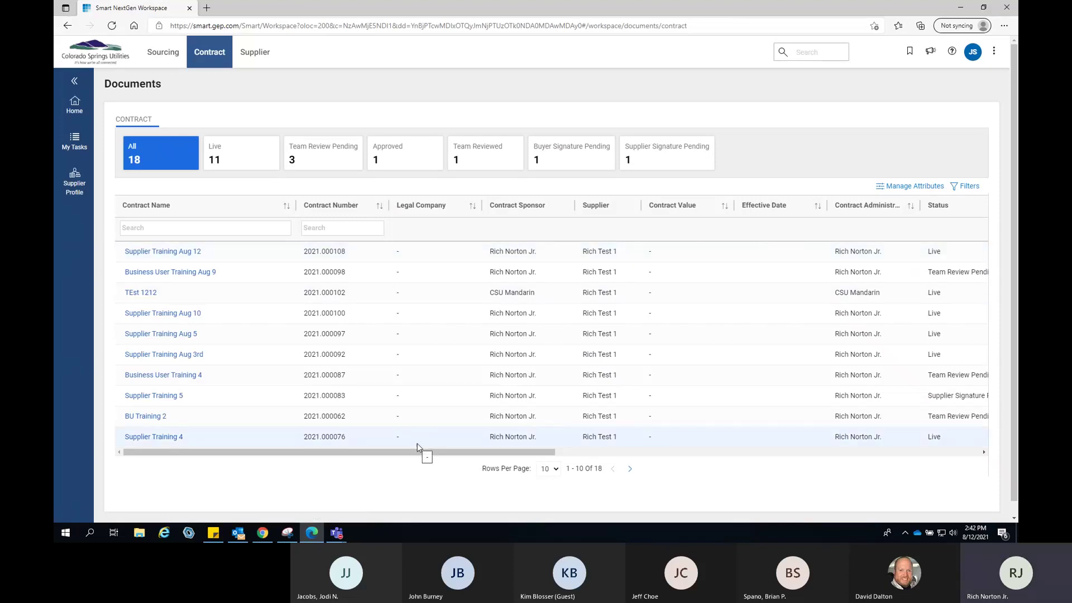
View the executed contract's details in the buyer's Chrome session and return to the supplier's session in Edge
{"action": "left_click", "coordinate": [265, 532]}
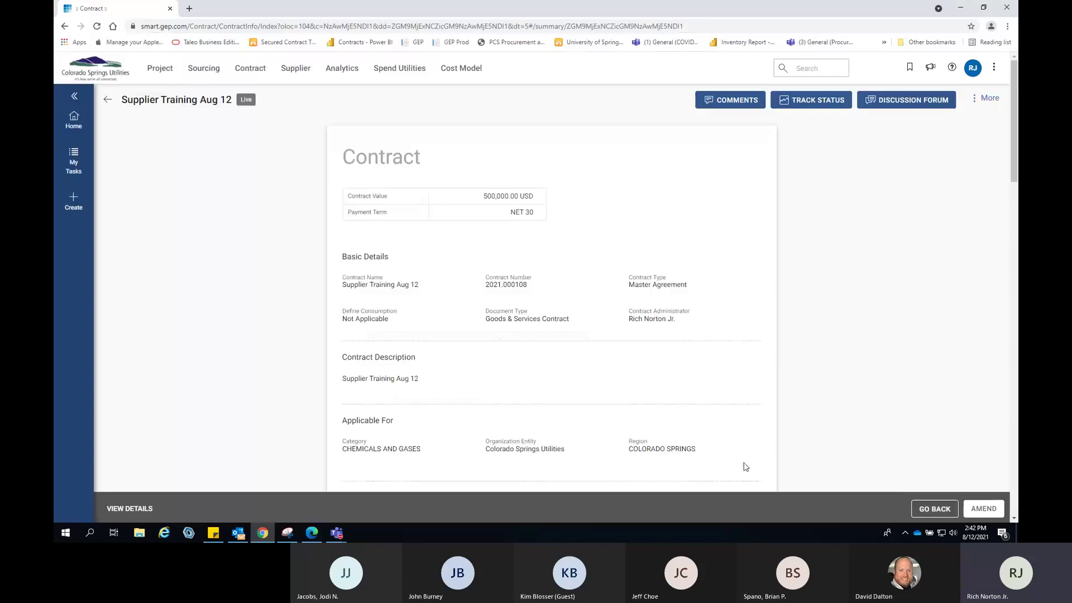
{"action": "left_click", "coordinate": [934, 508]}
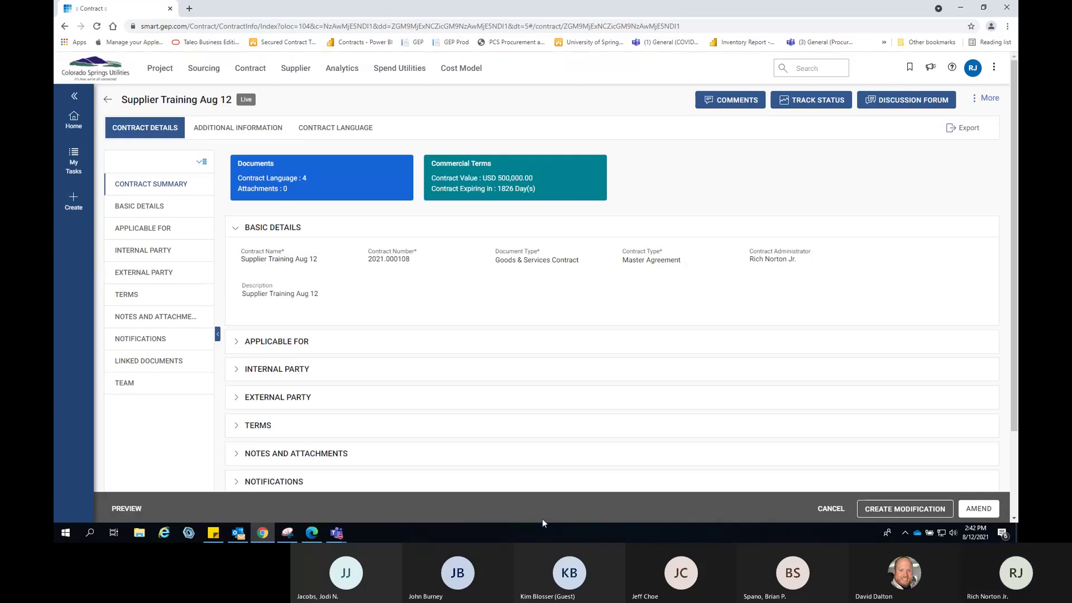
{"action": "left_click", "coordinate": [315, 512]}
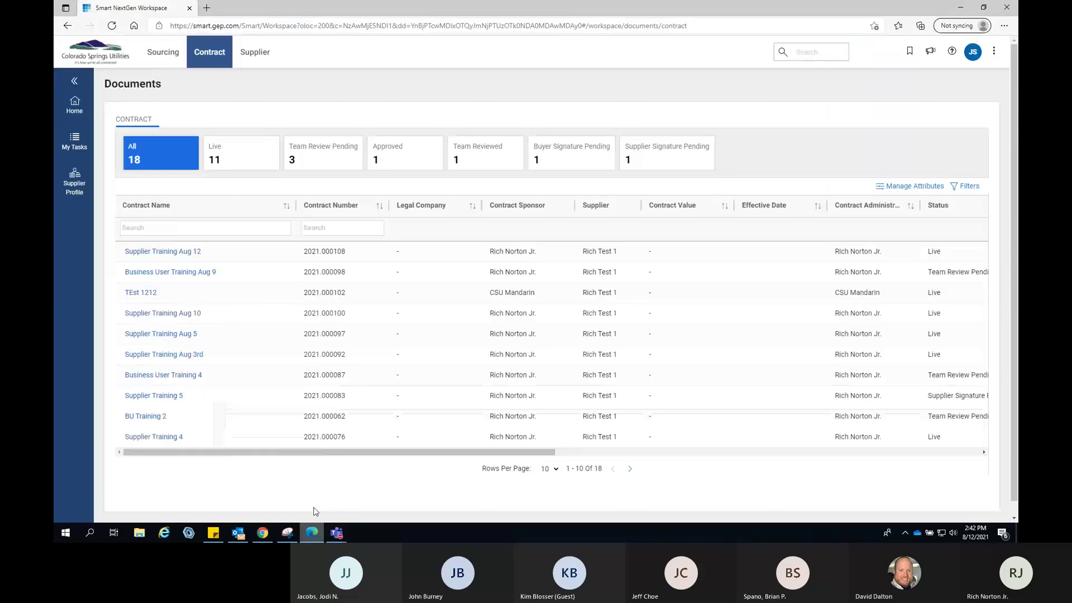
Switch to the training presentation in Teams and go through slides 40 to 43, from supplier signing to responding to a sourcing event
{"action": "mouse_move", "coordinate": [336, 533]}
{"action": "left_click", "coordinate": [323, 497]}
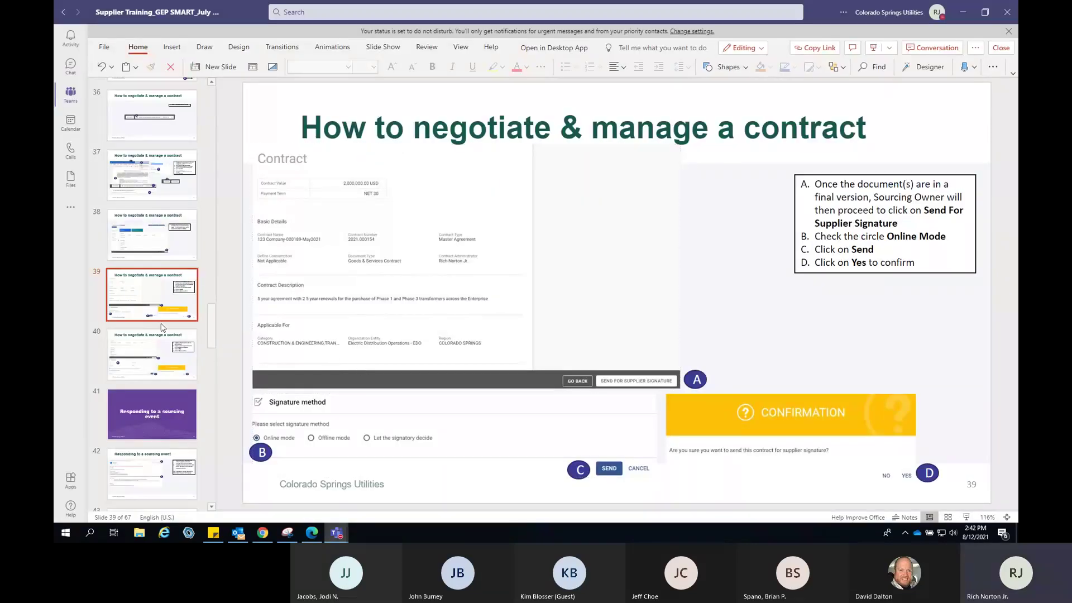
{"action": "left_click", "coordinate": [169, 373]}
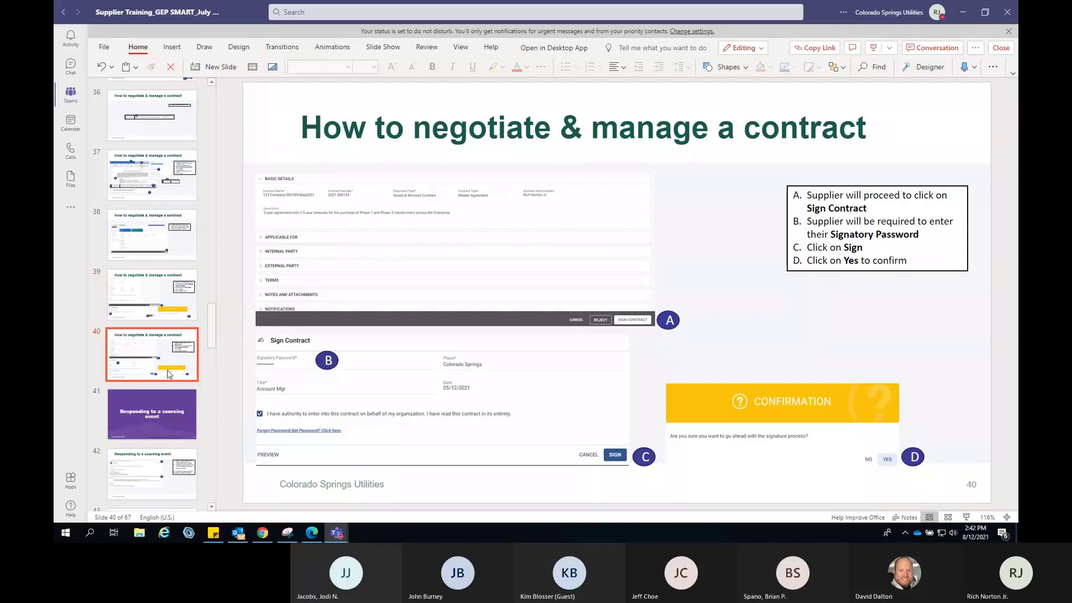
{"action": "scroll", "coordinate": [169, 373], "scroll_direction": "down", "scroll_amount": 3}
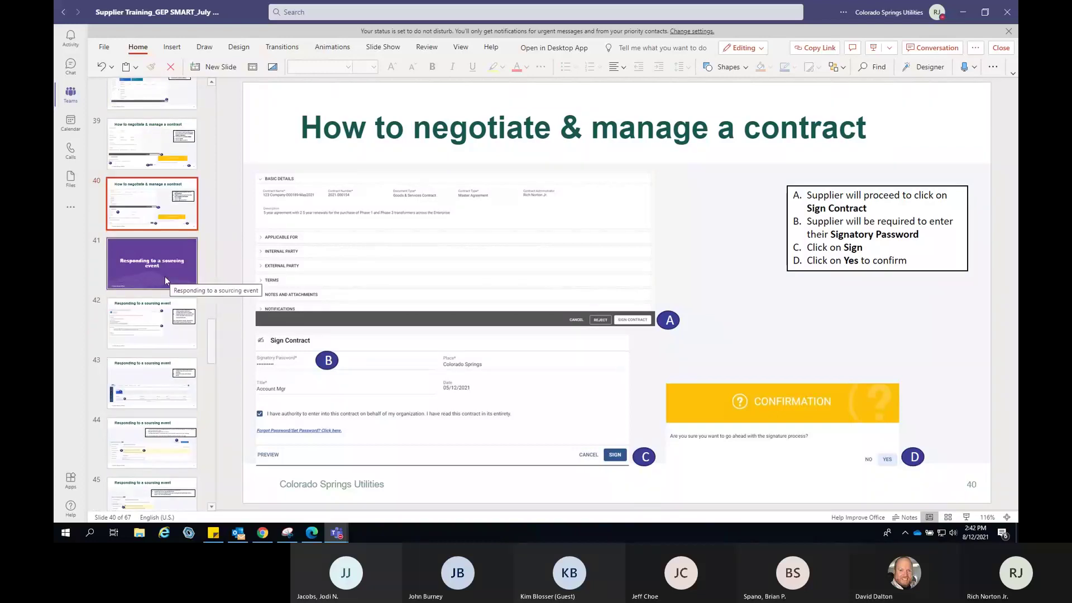
{"action": "left_click", "coordinate": [165, 278]}
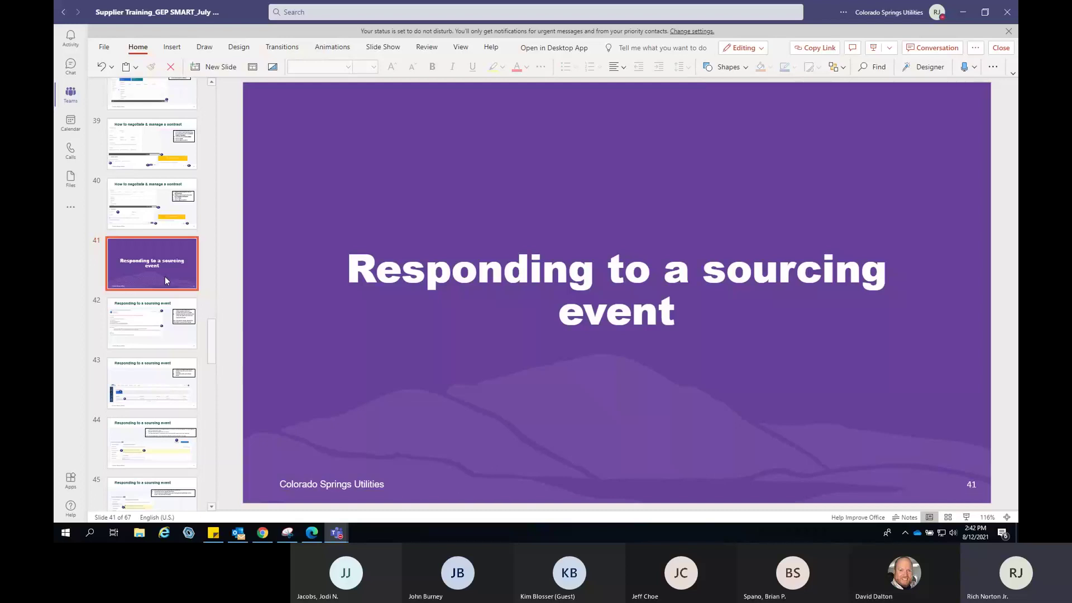
{"action": "left_click", "coordinate": [165, 321]}
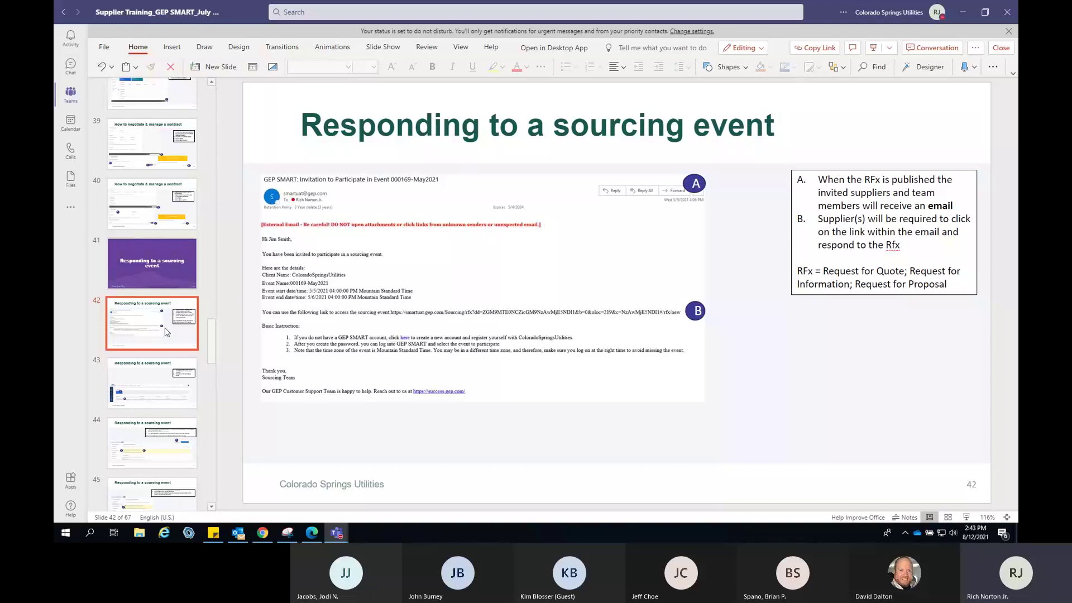
{"action": "left_click", "coordinate": [176, 391]}
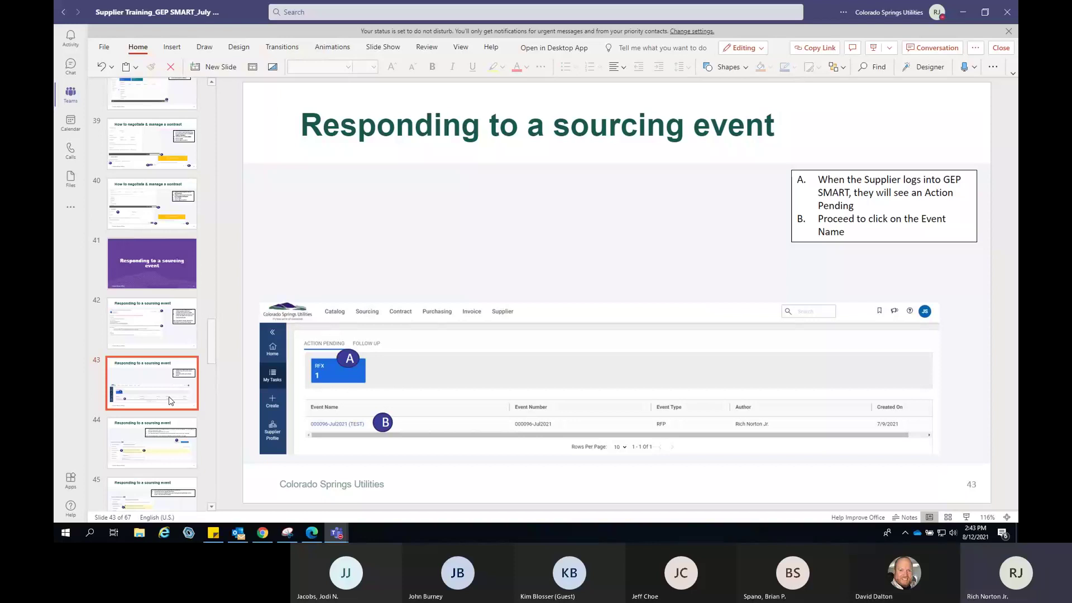
Switch to the supplier's session in Edge and open the Supplier Training Aug 12 RFX event from the pending tasks
{"action": "left_click", "coordinate": [312, 533]}
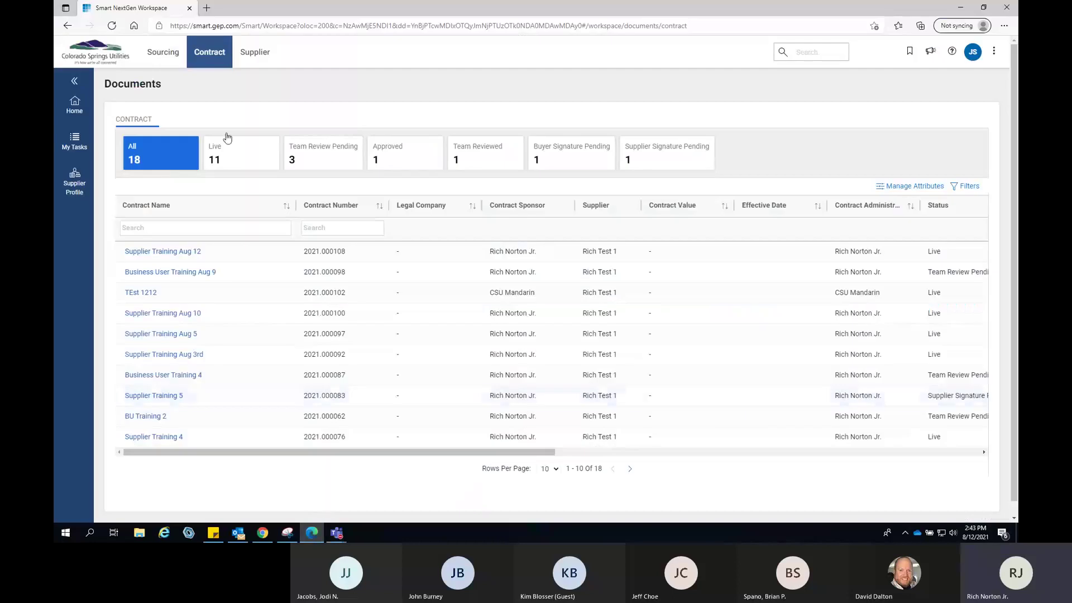
{"action": "left_click", "coordinate": [75, 147]}
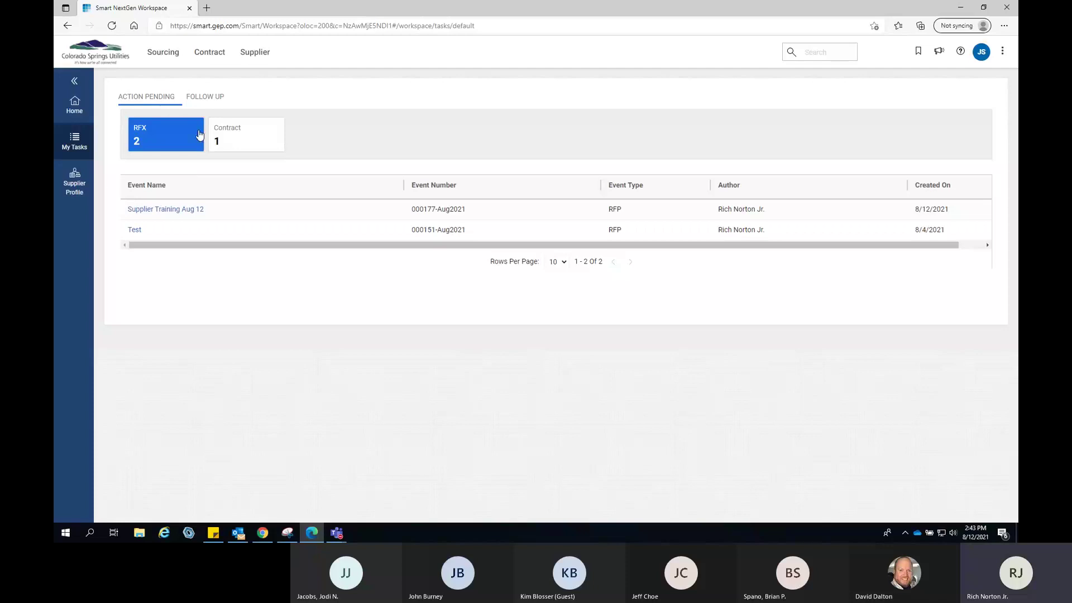
{"action": "left_click", "coordinate": [159, 210]}
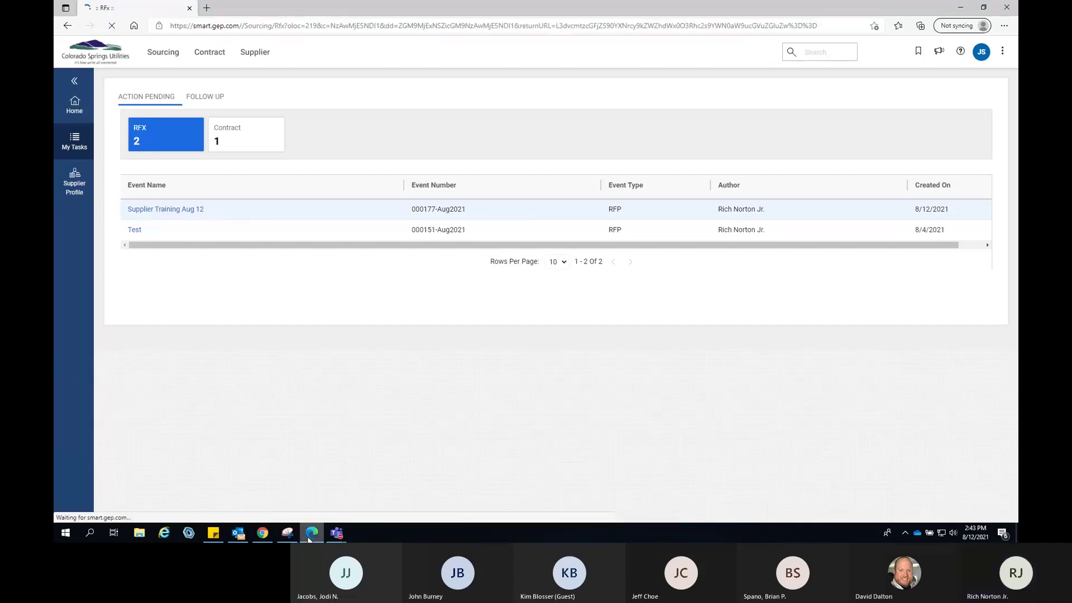
Switch to the training presentation in Teams and show slide 44 about accepting the event's General Guidelines
{"action": "left_click", "coordinate": [336, 532]}
{"action": "left_click", "coordinate": [181, 452]}
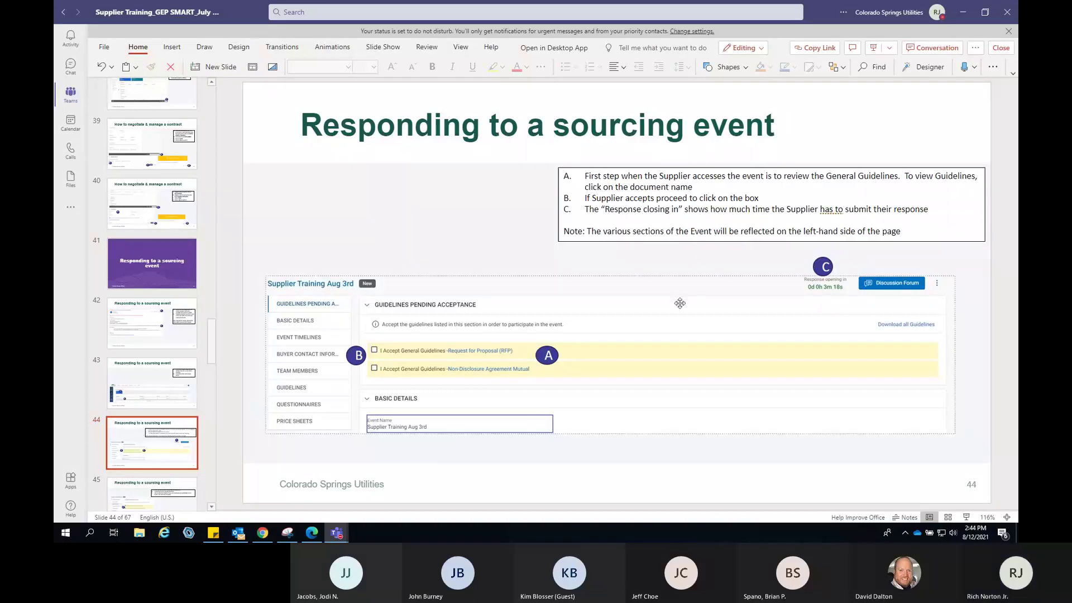
Switch to the supplier's session in Edge, review the Request for Proposal (RFP) guideline and mark it as accepted
{"action": "left_click", "coordinate": [314, 534]}
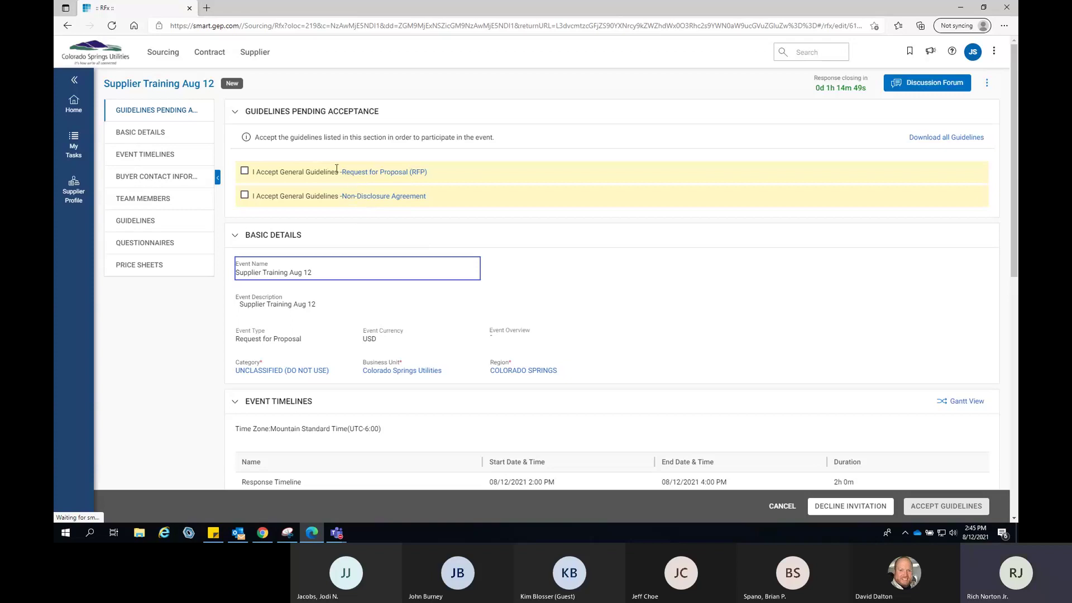
{"action": "left_click", "coordinate": [377, 176]}
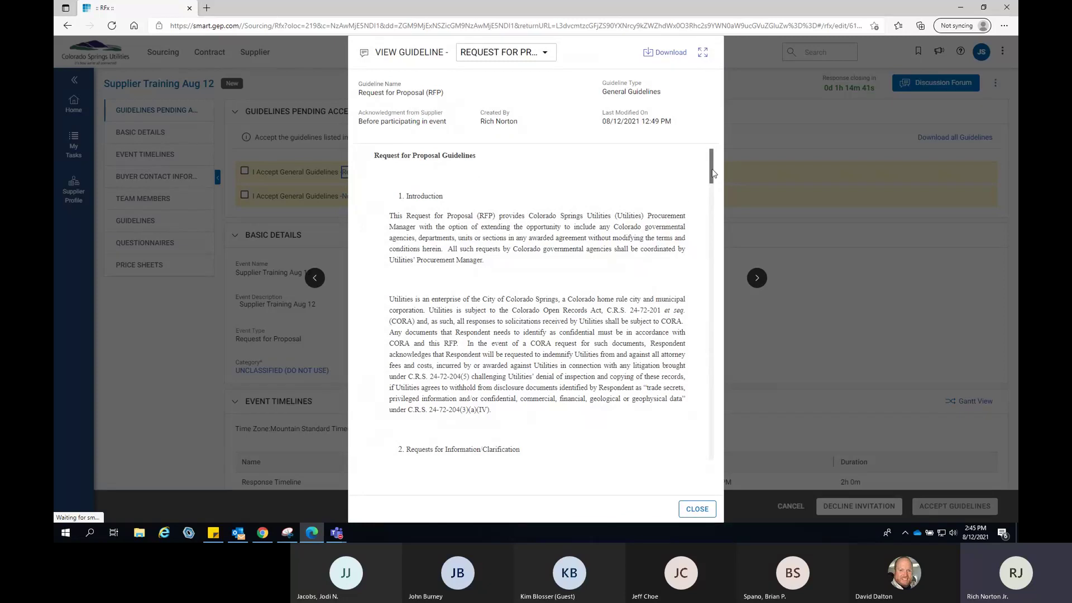
{"action": "left_click_drag", "start_coordinate": [713, 173], "coordinate": [713, 191]}
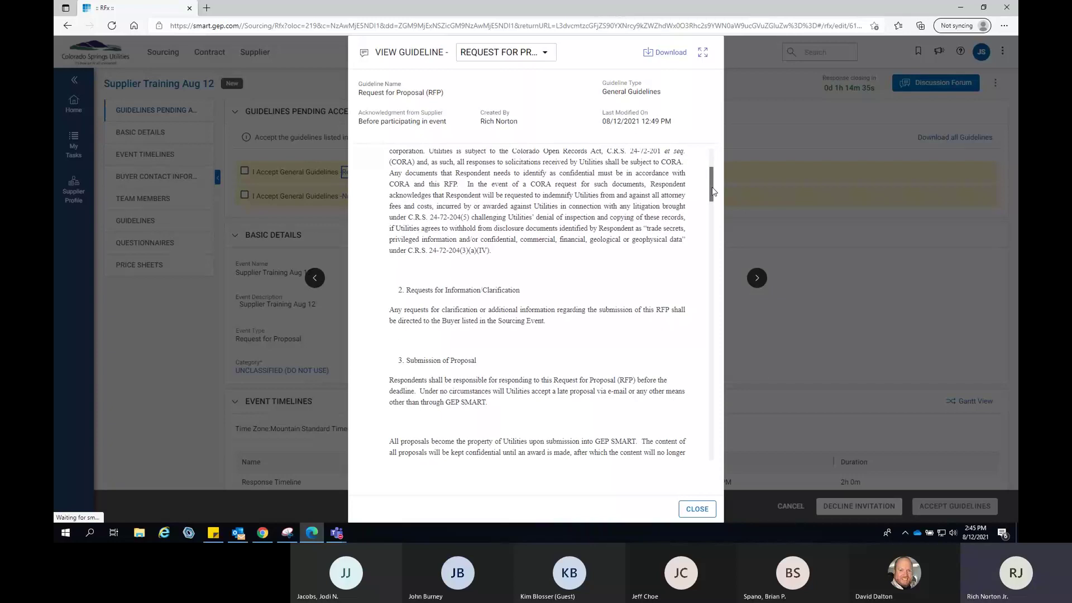
{"action": "left_click_drag", "start_coordinate": [713, 191], "coordinate": [713, 184]}
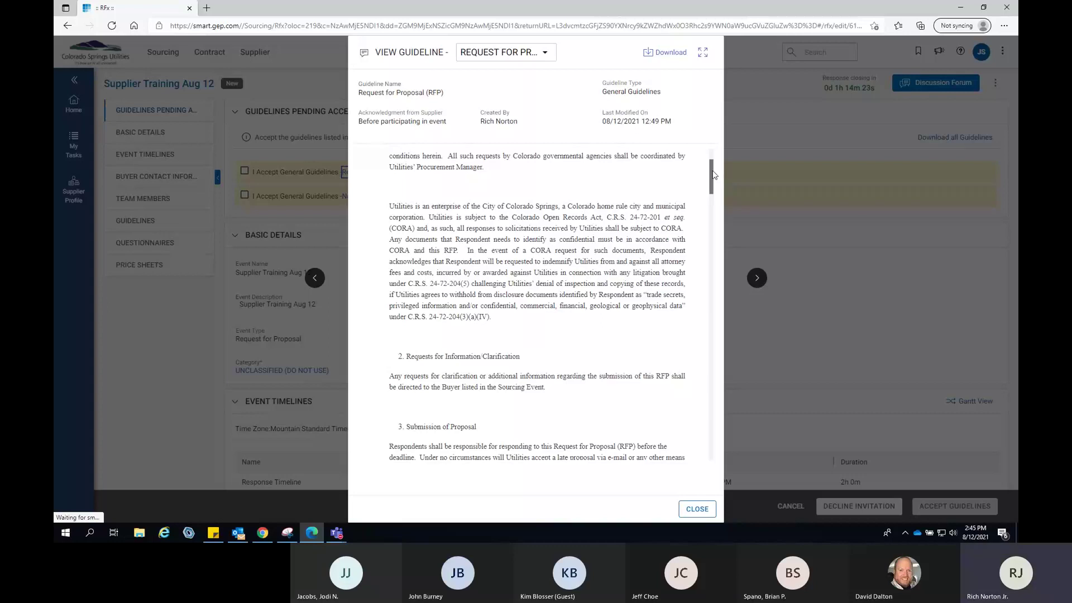
{"action": "left_click_drag", "start_coordinate": [713, 173], "coordinate": [713, 233]}
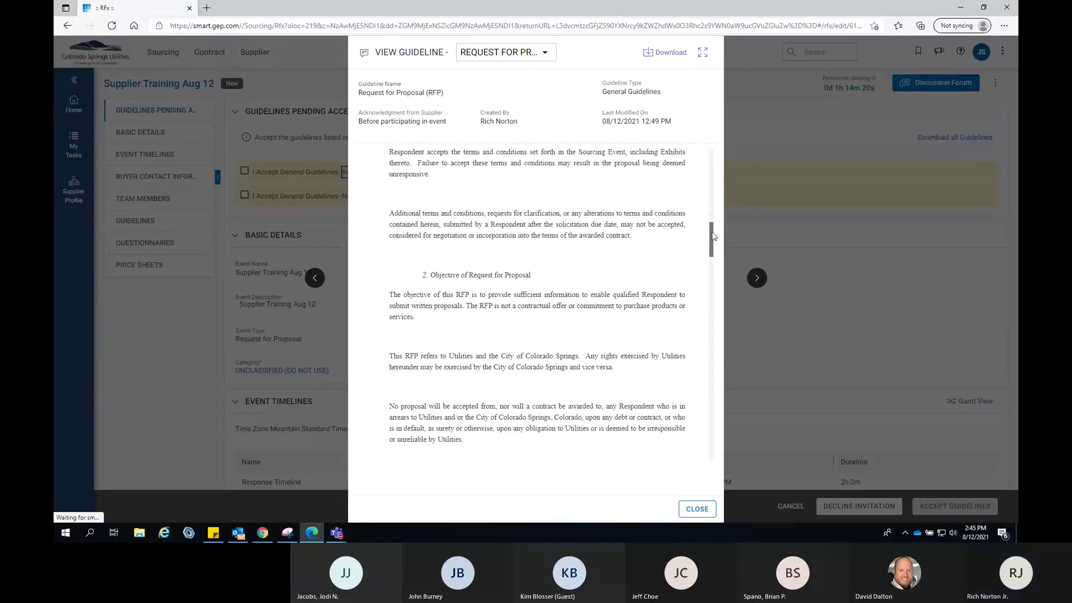
{"action": "left_click", "coordinate": [697, 508]}
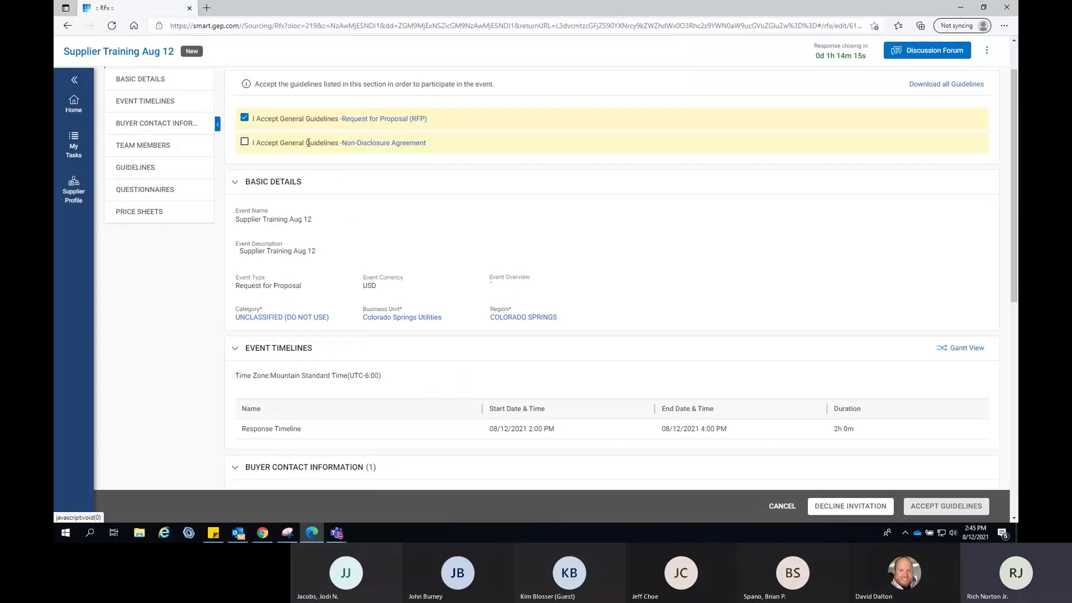
Review the Non-Disclosure Agreement guideline, mark it as accepted and submit the acceptance of the event's guidelines
{"action": "left_click", "coordinate": [369, 143]}
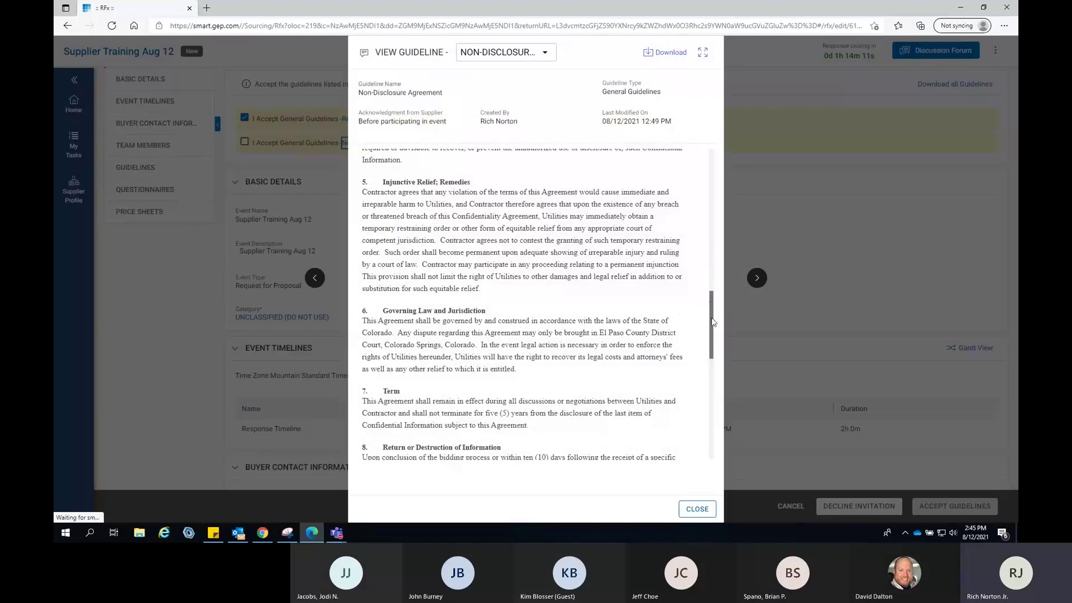
{"action": "left_click_drag", "start_coordinate": [709, 319], "coordinate": [709, 277]}
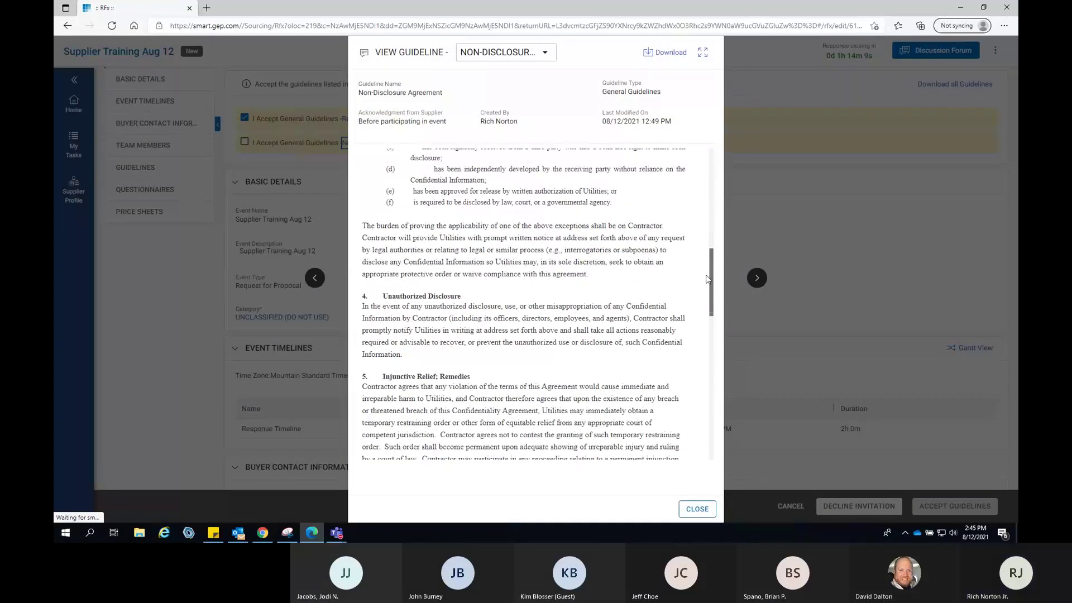
{"action": "left_click", "coordinate": [696, 509]}
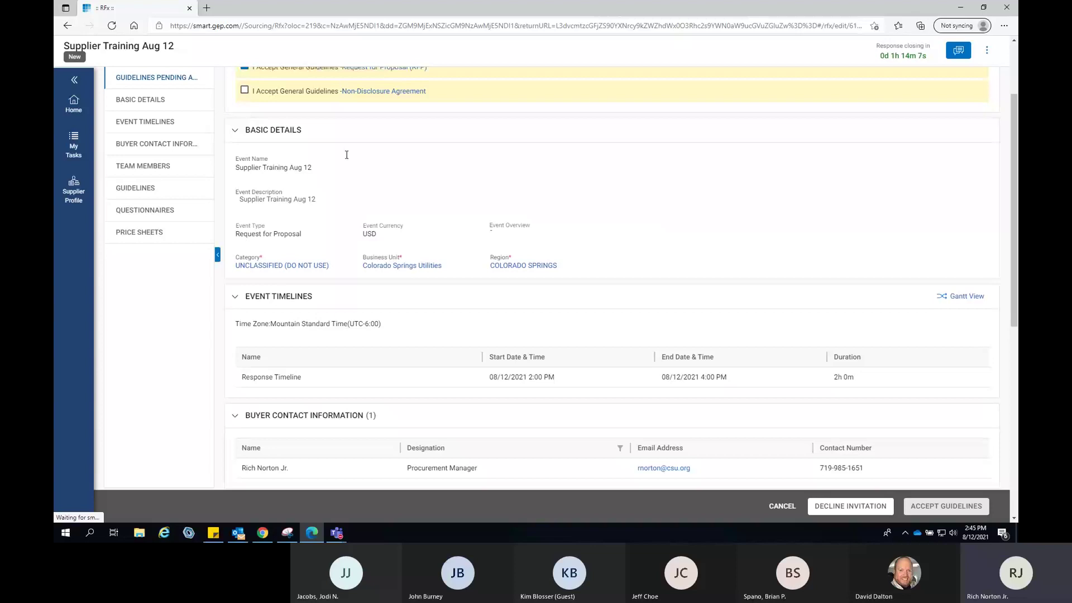
{"action": "left_click", "coordinate": [244, 90]}
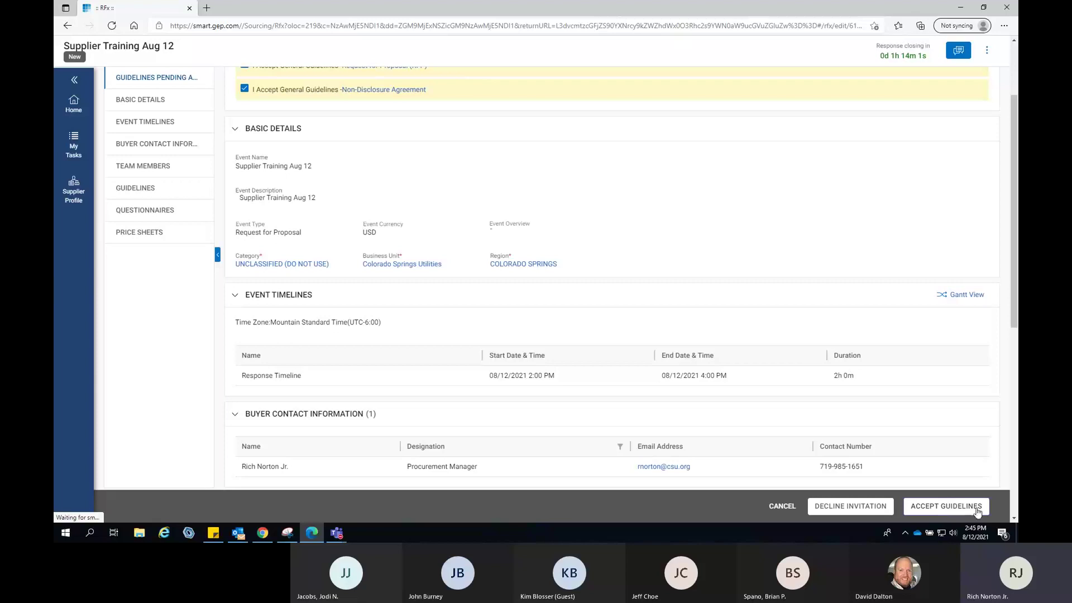
{"action": "left_click", "coordinate": [941, 506]}
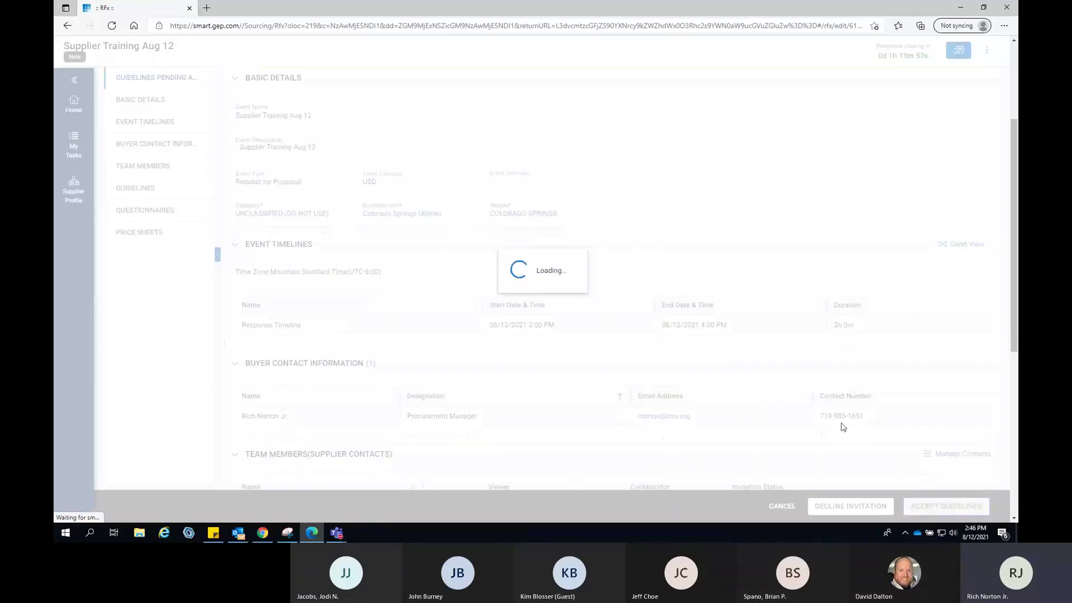
Switch to the training presentation in Teams and show slides 45 and 46 about accepting guidelines and confirming participation
{"action": "mouse_move", "coordinate": [335, 531]}
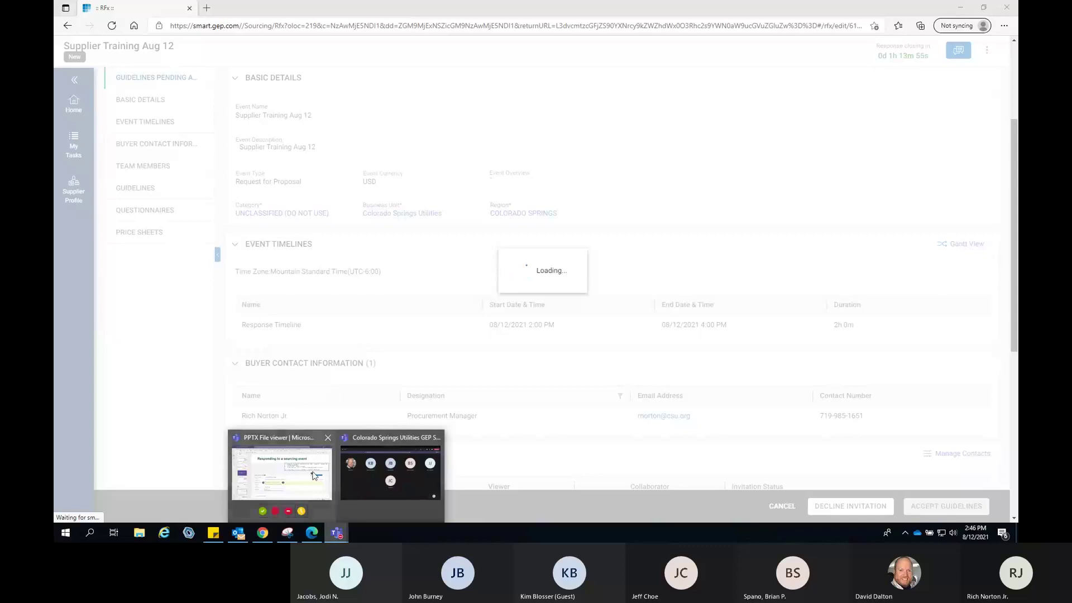
{"action": "left_click", "coordinate": [281, 475]}
{"action": "key", "text": "Down"}
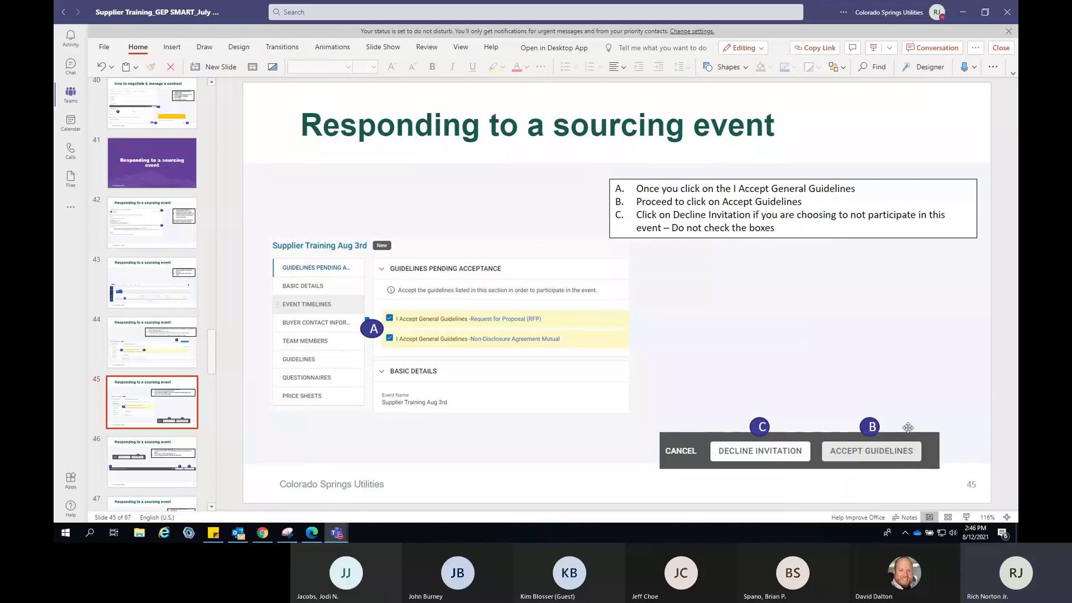
{"action": "left_click", "coordinate": [173, 454]}
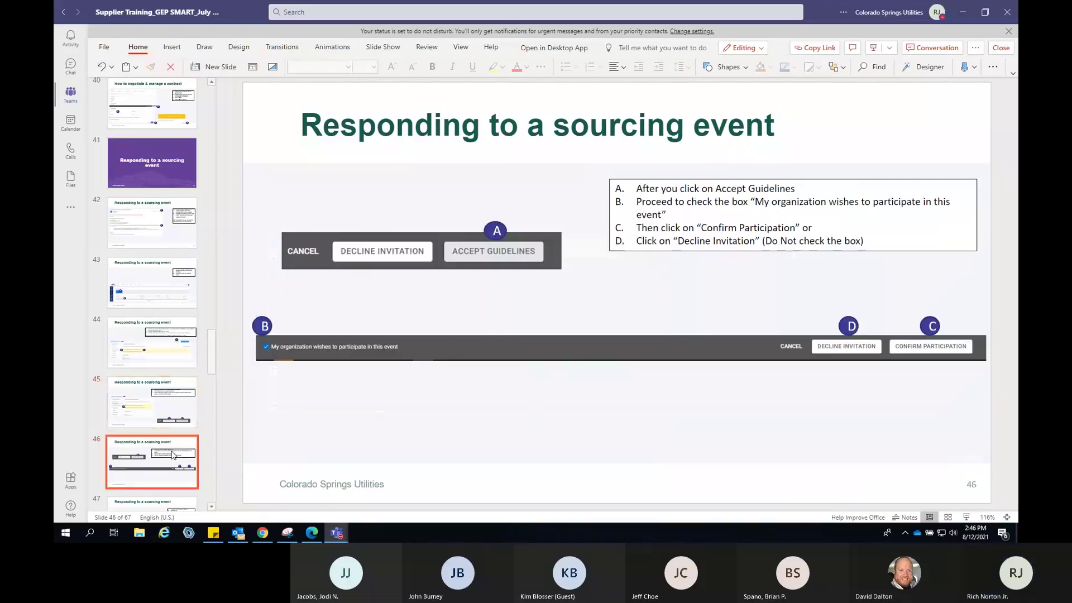
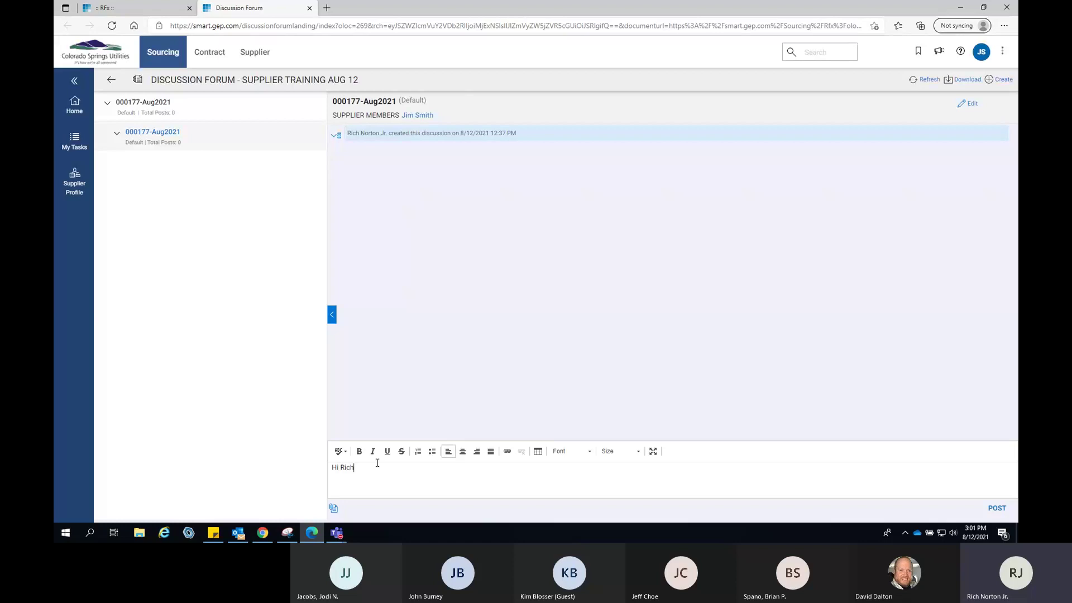
Complete the discussion forum message with "We need to talk. Please call me.", post it and close the forum
{"action": "type", "text": "We need to talk"}
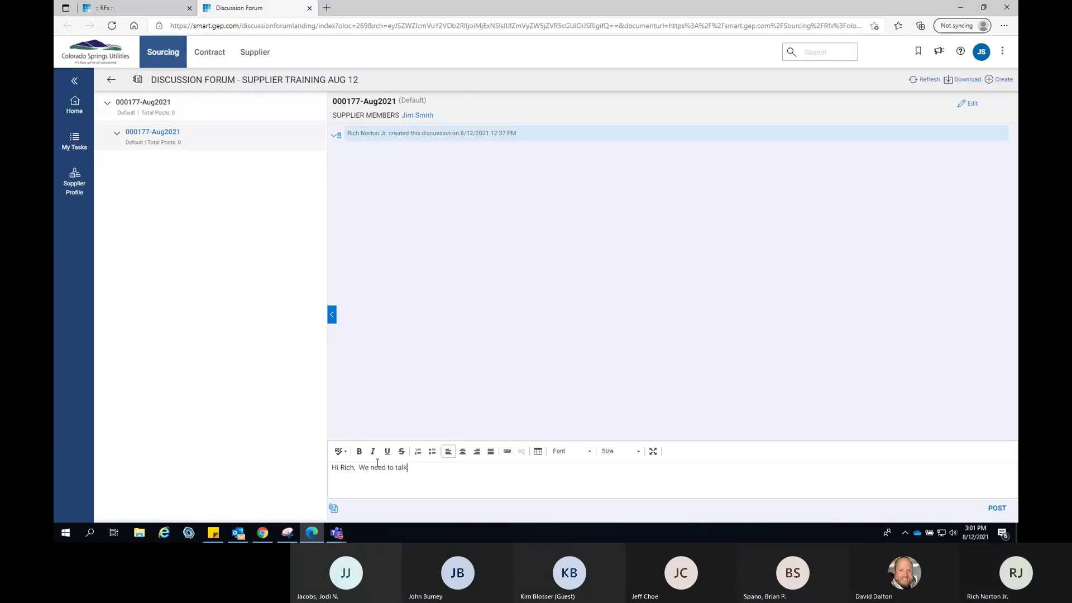
{"action": "type", "text": ","}
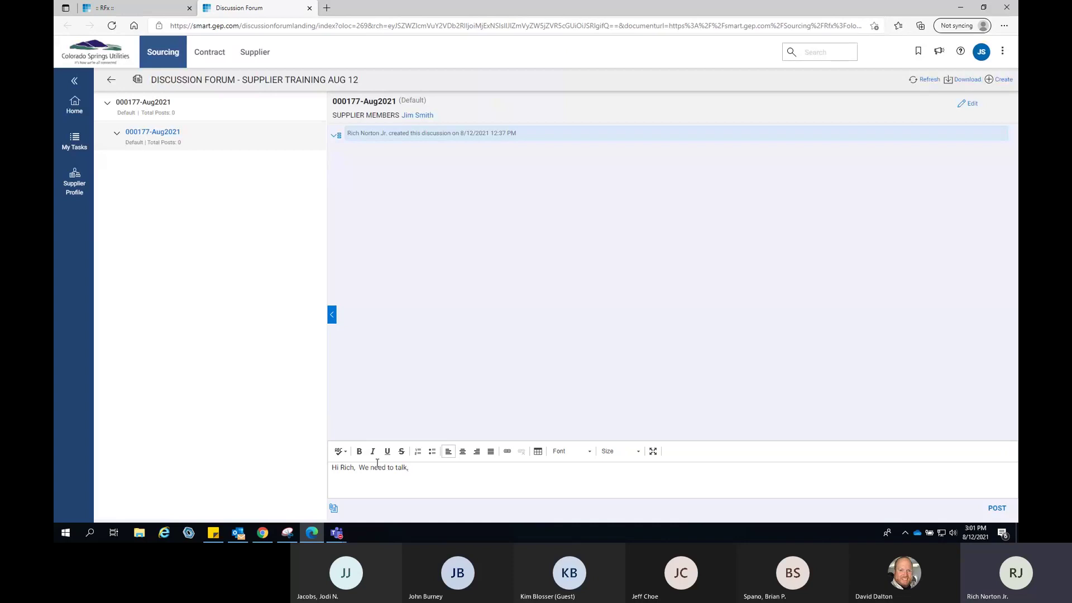
{"action": "key", "text": "BackSpace"}
{"action": "type", "text": ".  Please call me."}
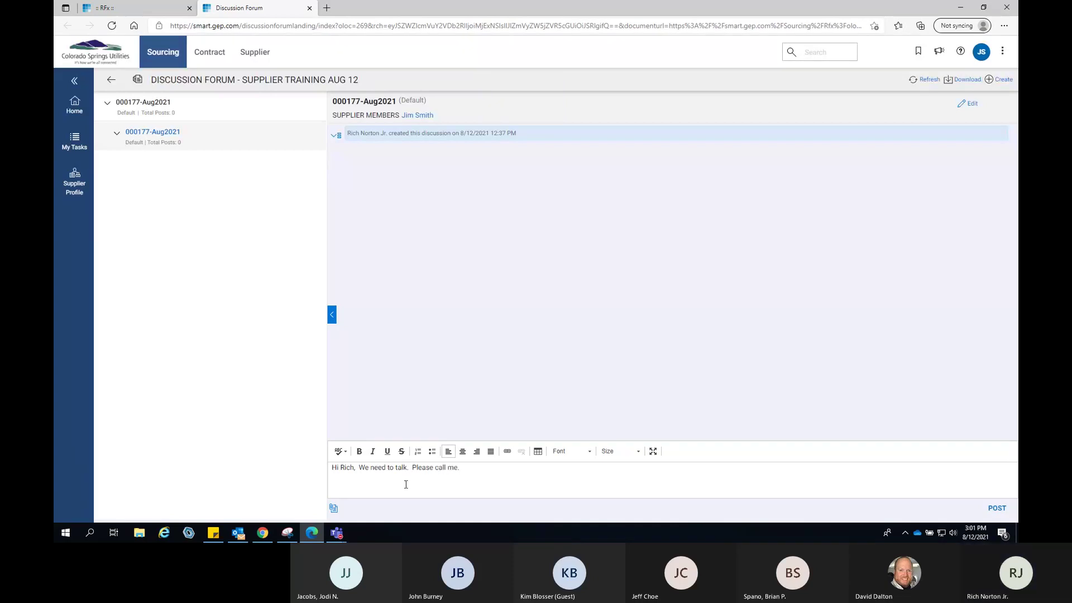
{"action": "left_click", "coordinate": [997, 508]}
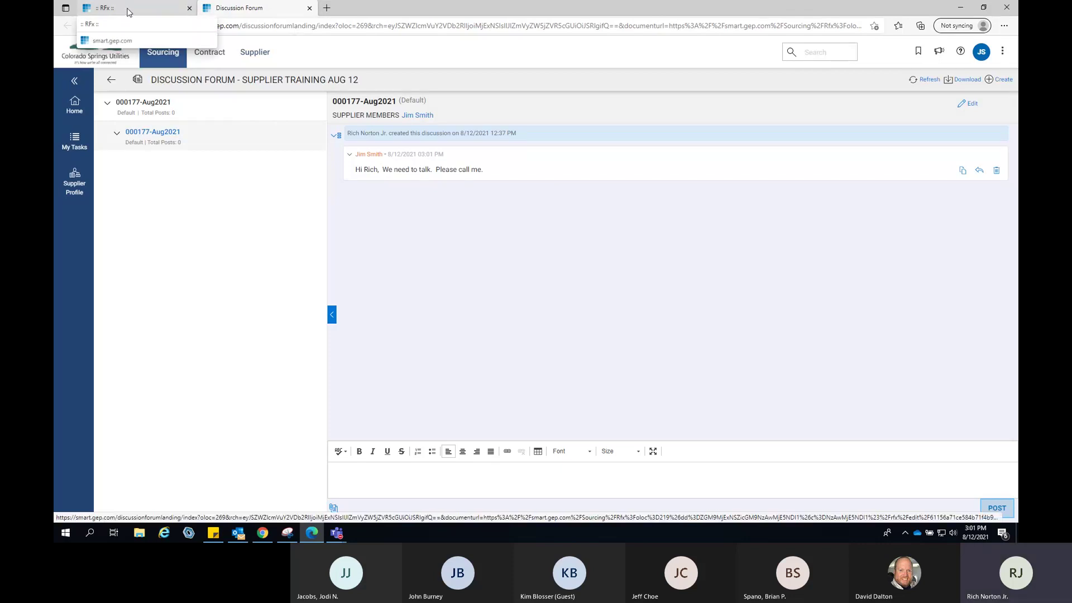
{"action": "left_click", "coordinate": [310, 8]}
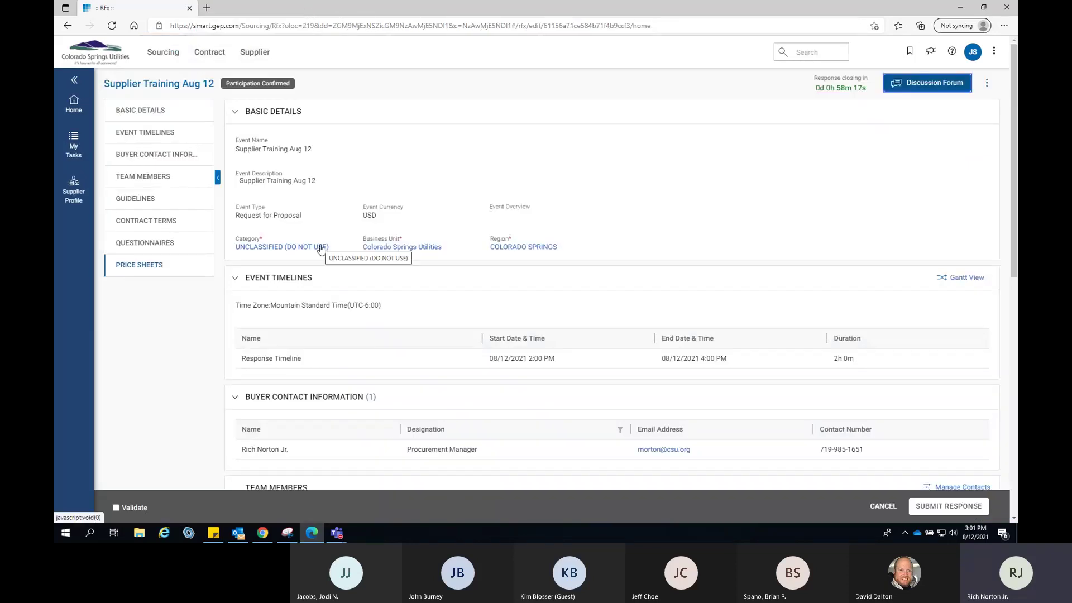
Switch to the training presentation in Teams and show slides 64 and 65 about submitting a response
{"action": "left_click", "coordinate": [336, 532]}
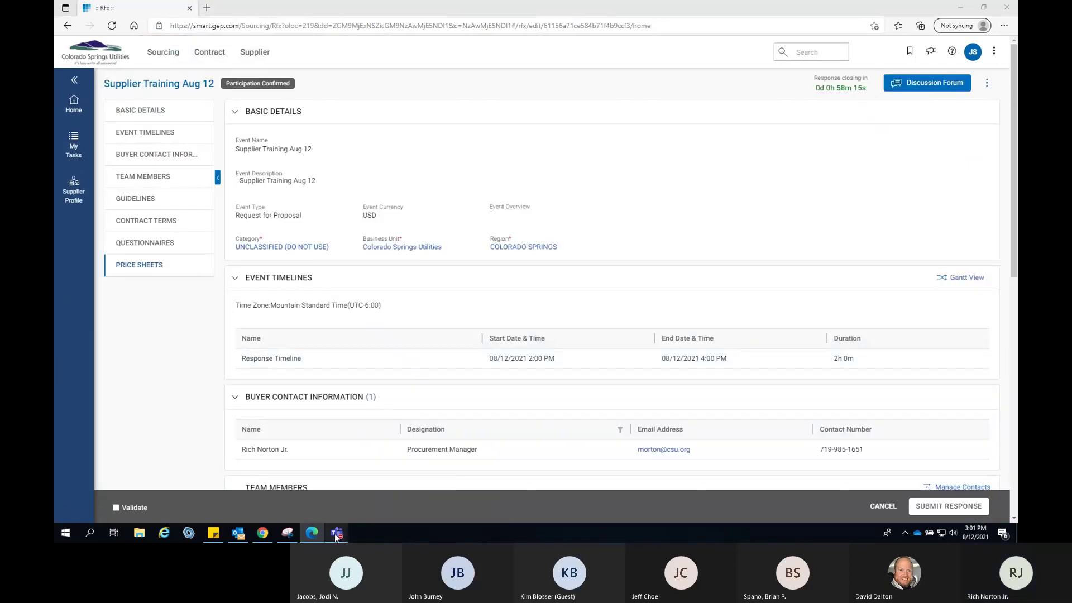
{"action": "left_click", "coordinate": [294, 491]}
{"action": "left_click", "coordinate": [183, 410]}
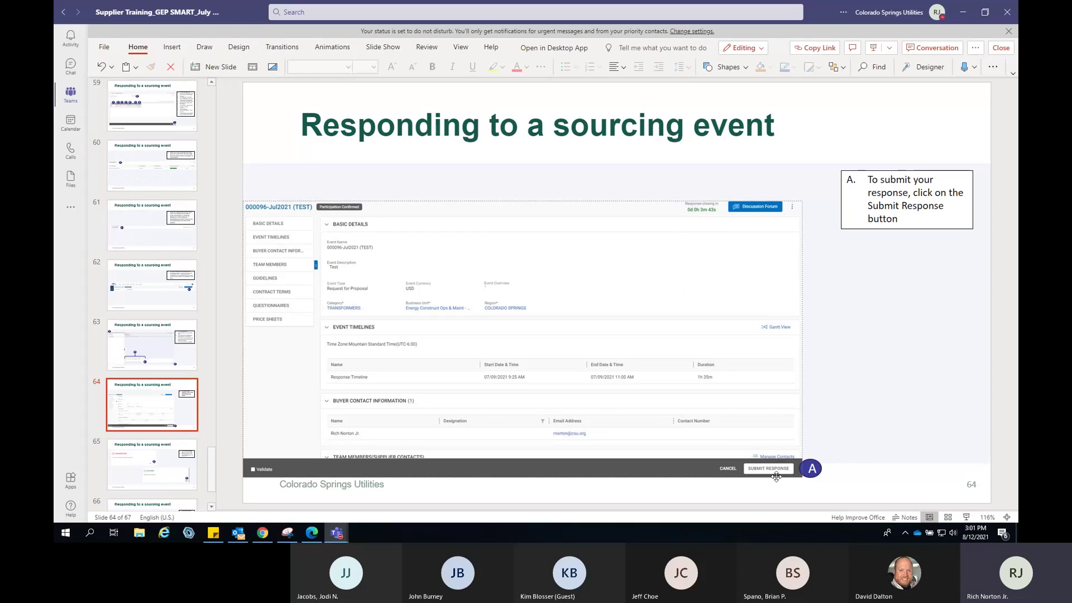
{"action": "left_click", "coordinate": [176, 465]}
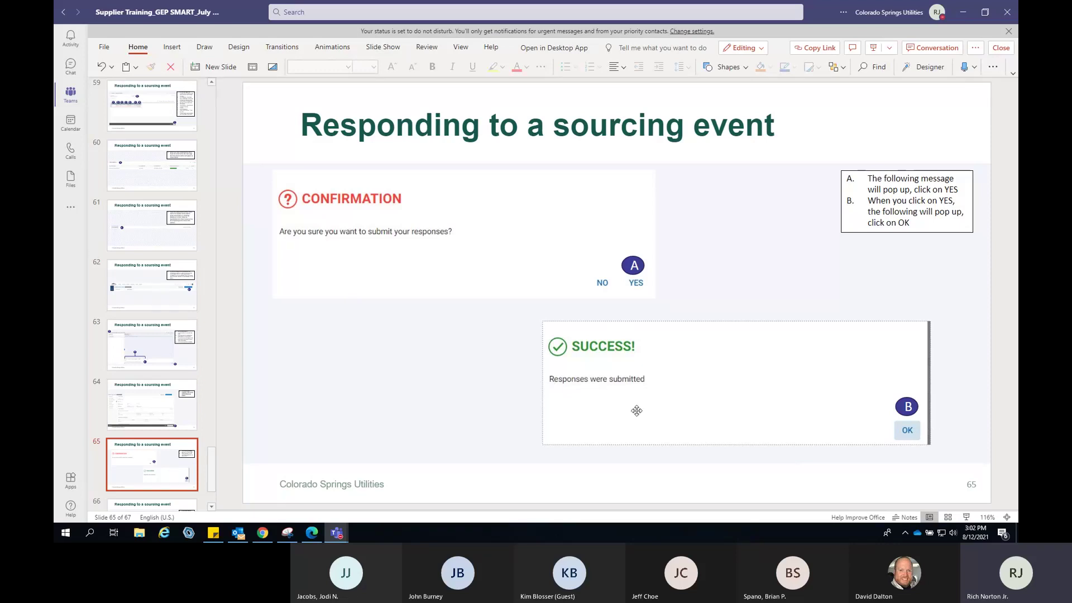
Switch to the supplier's session in Edge and submit the responses to the Supplier Training Aug 12 event
{"action": "left_click", "coordinate": [312, 533]}
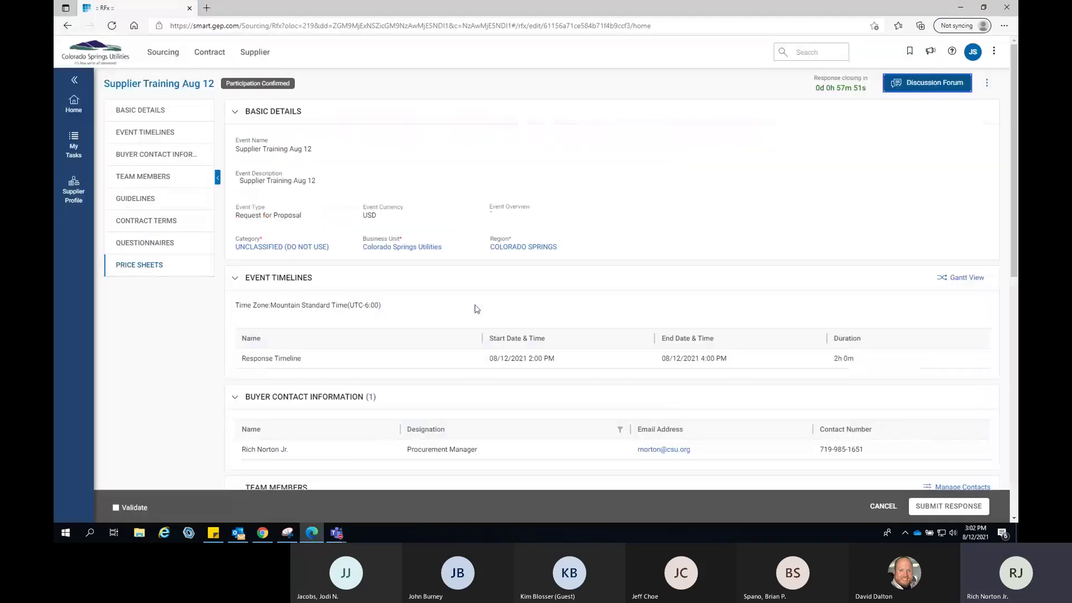
{"action": "left_click", "coordinate": [953, 505]}
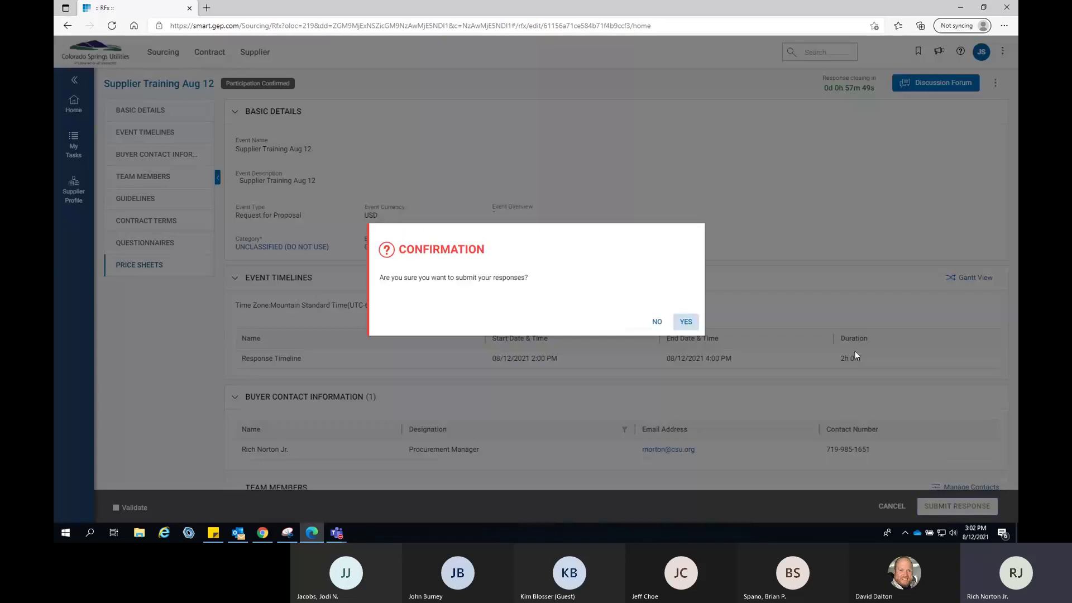
{"action": "left_click", "coordinate": [684, 319]}
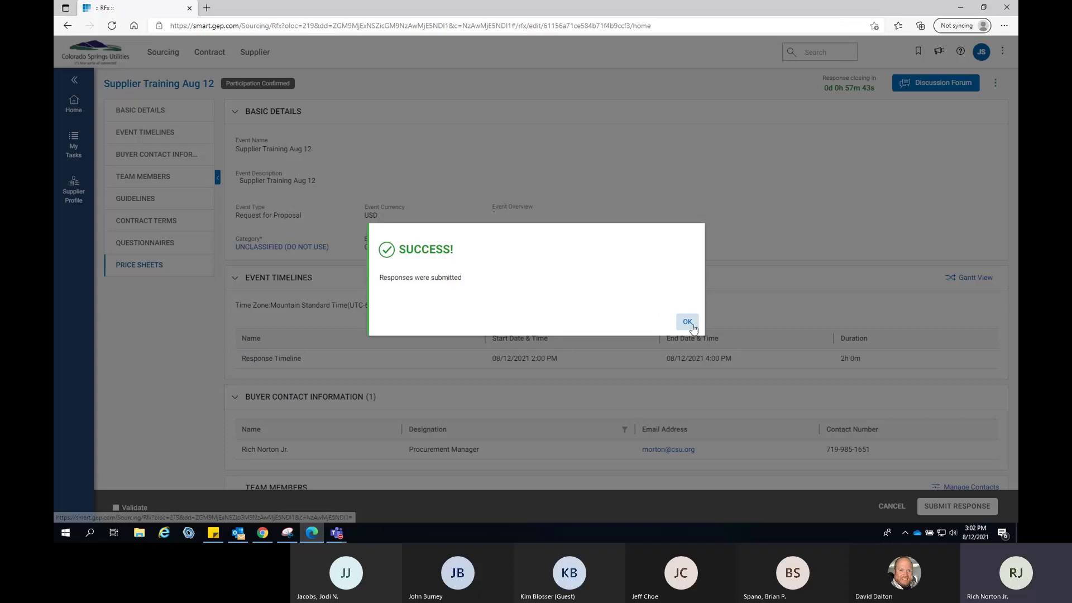
{"action": "left_click", "coordinate": [684, 319]}
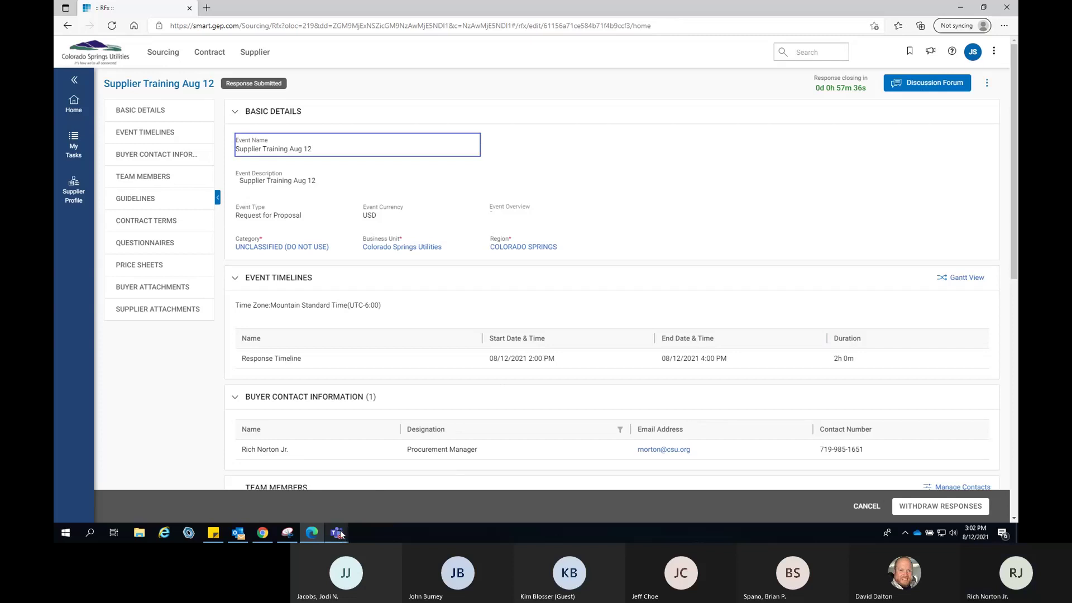
Switch to the training presentation in Teams and show slide 66 about withdrawing responses for further edits
{"action": "mouse_move", "coordinate": [337, 533]}
{"action": "left_click", "coordinate": [277, 471]}
{"action": "scroll", "coordinate": [162, 469], "scroll_direction": "down", "scroll_amount": 1}
{"action": "scroll", "coordinate": [162, 469], "scroll_direction": "down", "scroll_amount": 1}
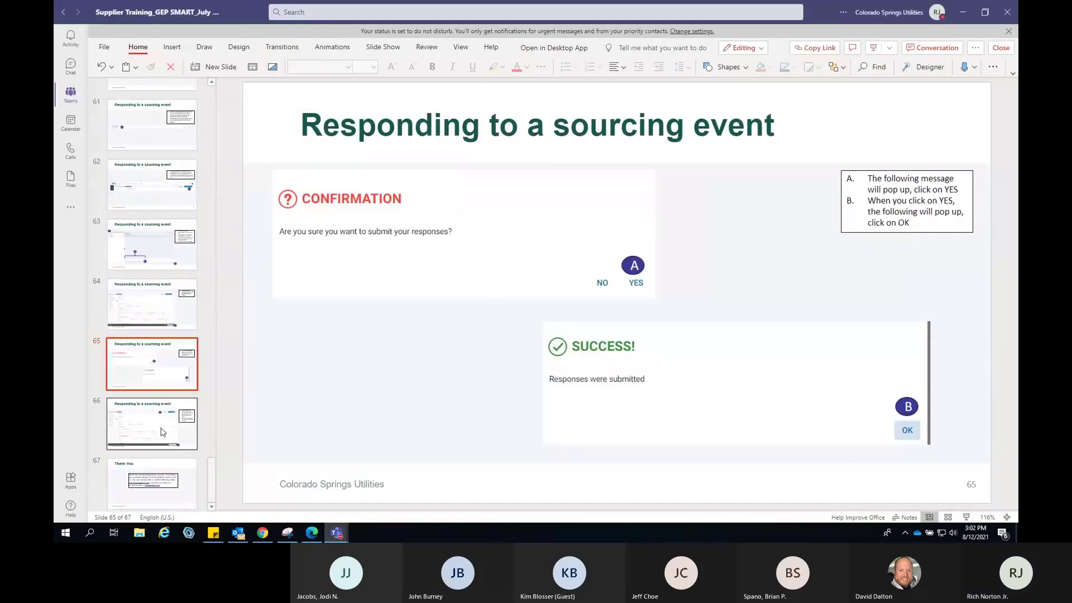
{"action": "left_click", "coordinate": [163, 430]}
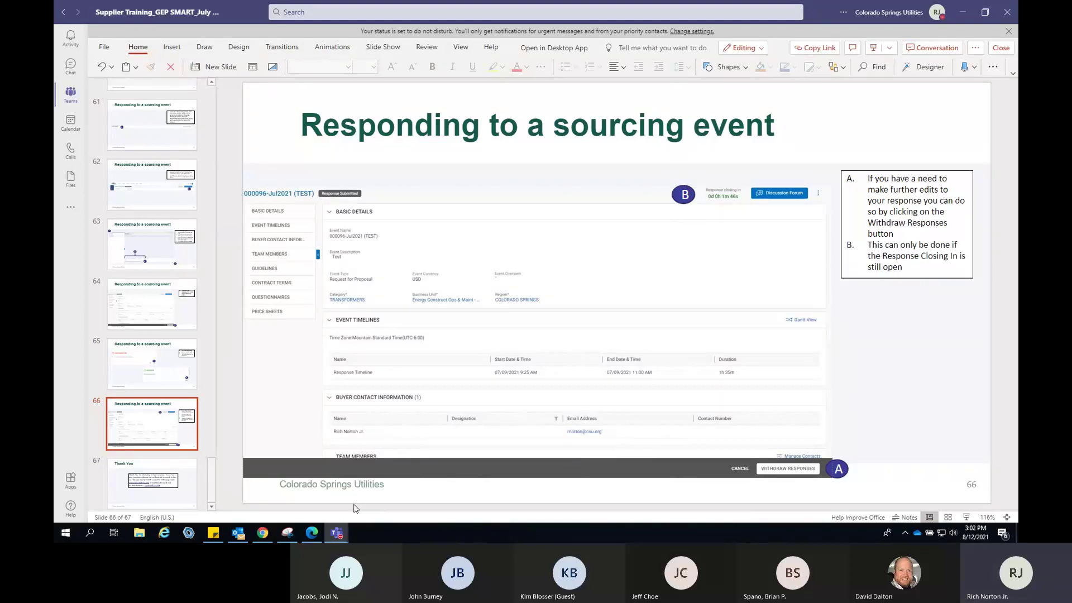
Switch to the supplier's session in Edge and withdraw the event responses with the reason "Need to make a price change"
{"action": "left_click", "coordinate": [311, 532]}
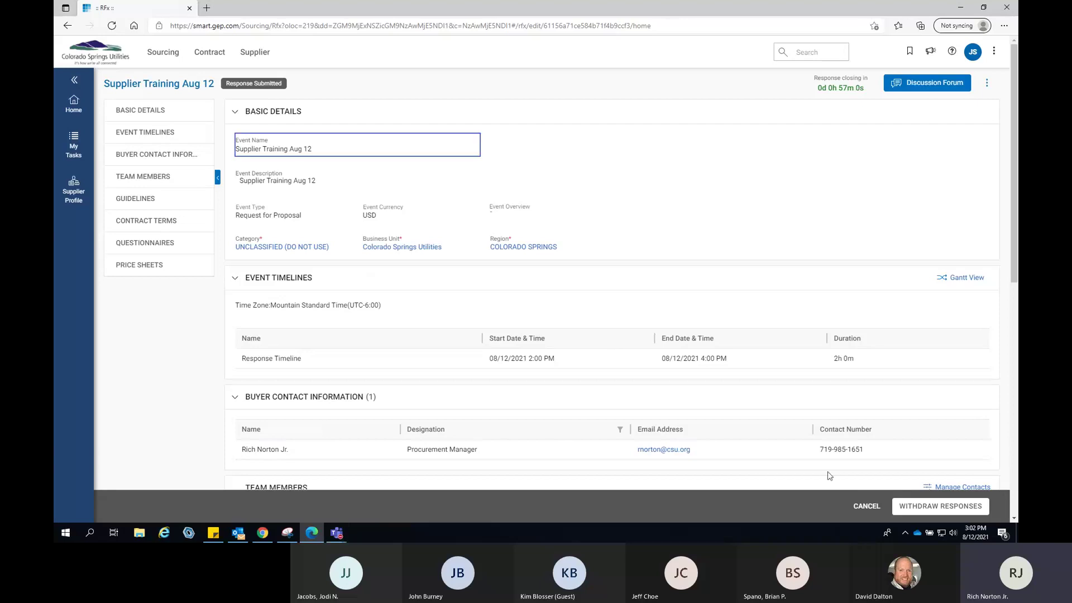
{"action": "left_click", "coordinate": [923, 506]}
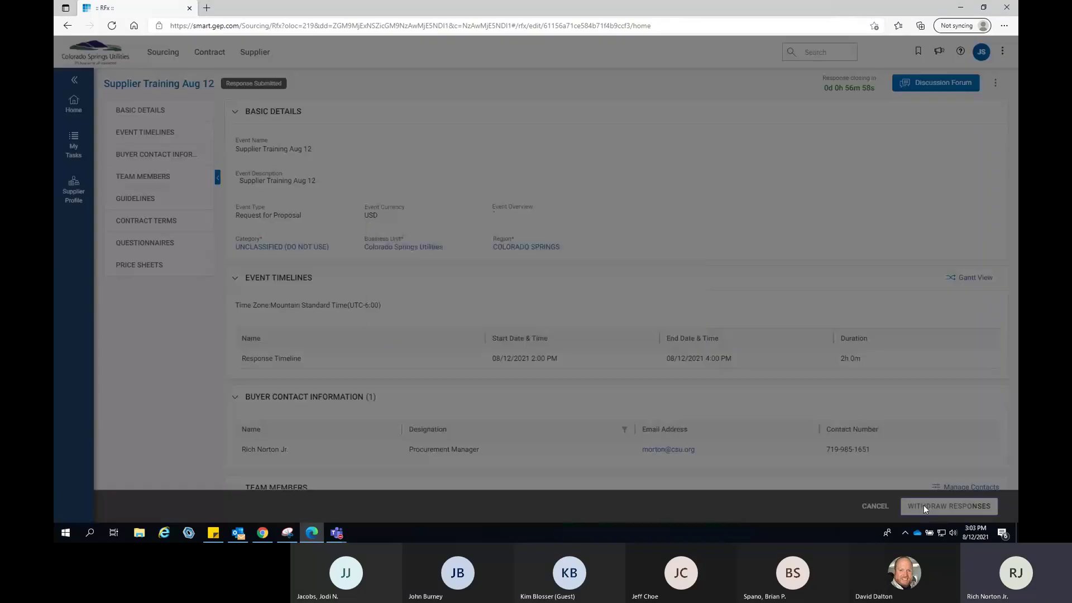
{"action": "left_click", "coordinate": [685, 323]}
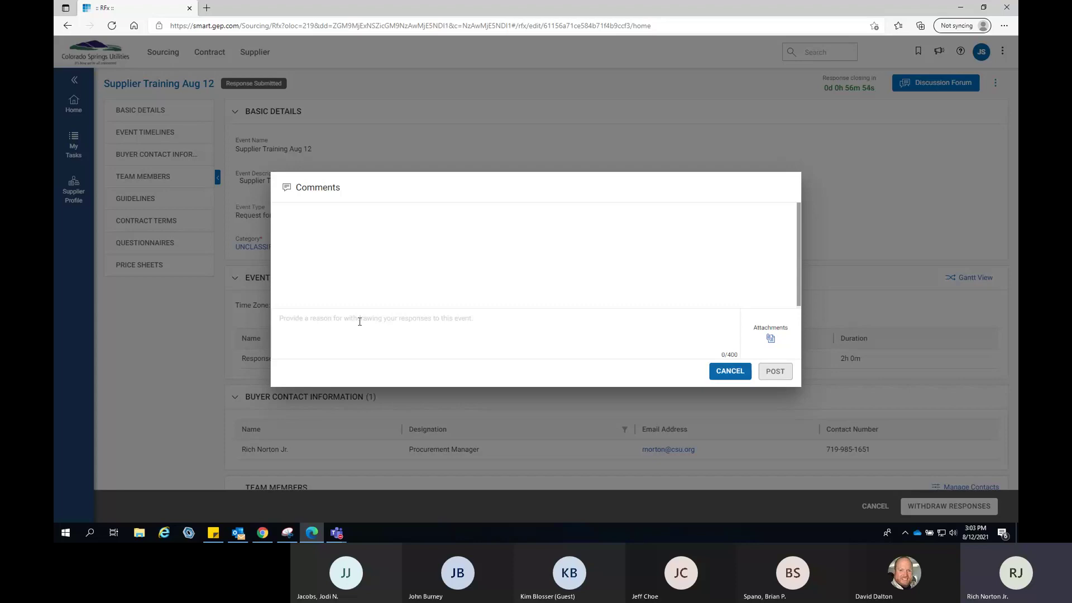
{"action": "type", "text": "Need"}
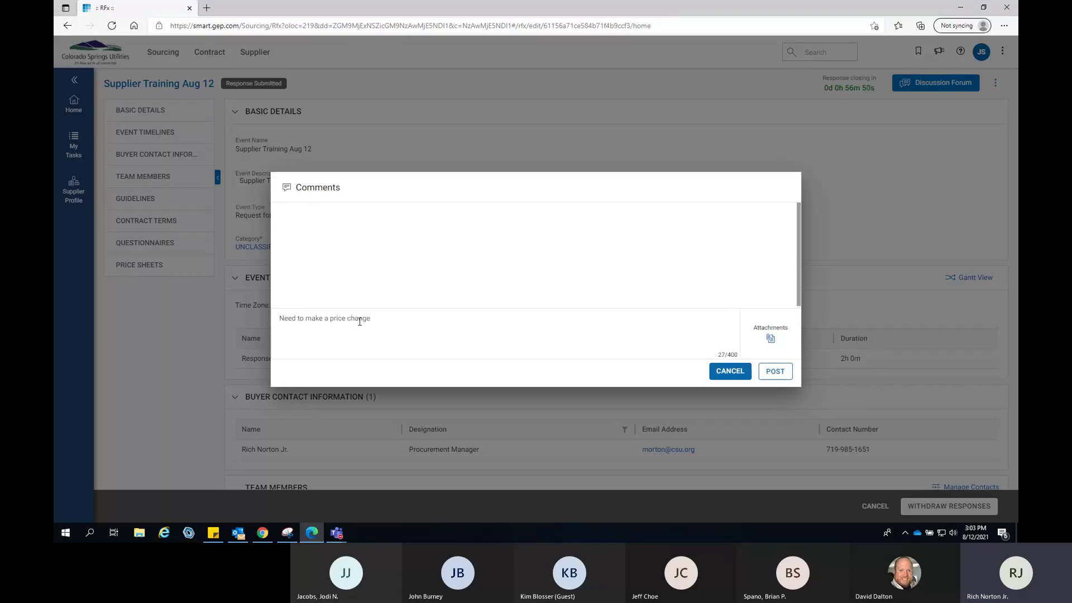
{"action": "type", "text": " to make a price change"}
{"action": "left_click", "coordinate": [781, 372]}
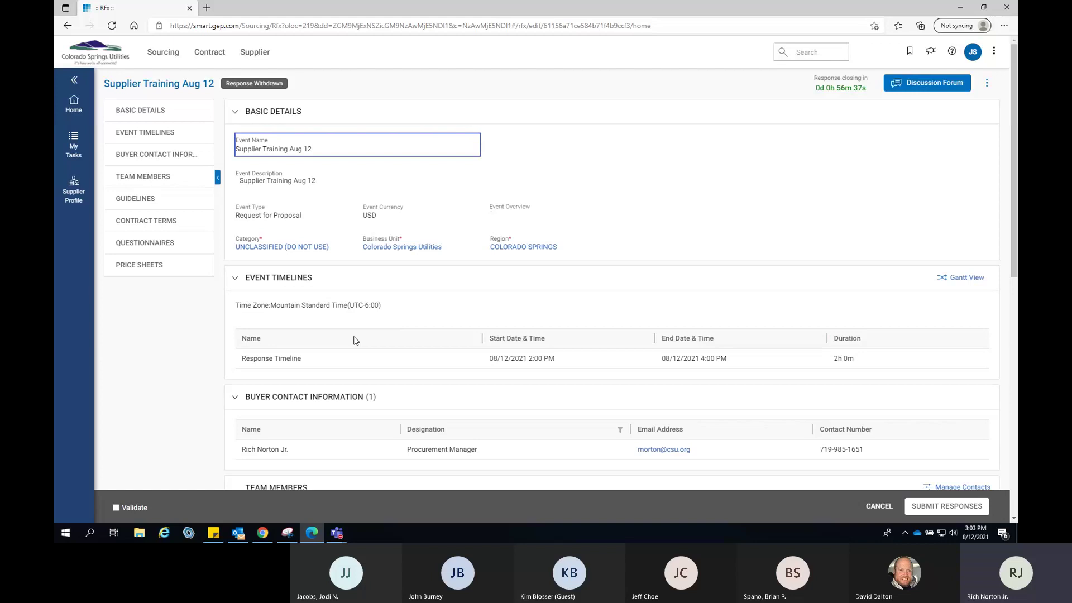
Resubmit the responses to the Supplier Training Aug 12 event with a comment greeting the buyer and saying "I am done with my submission"
{"action": "left_click", "coordinate": [942, 508]}
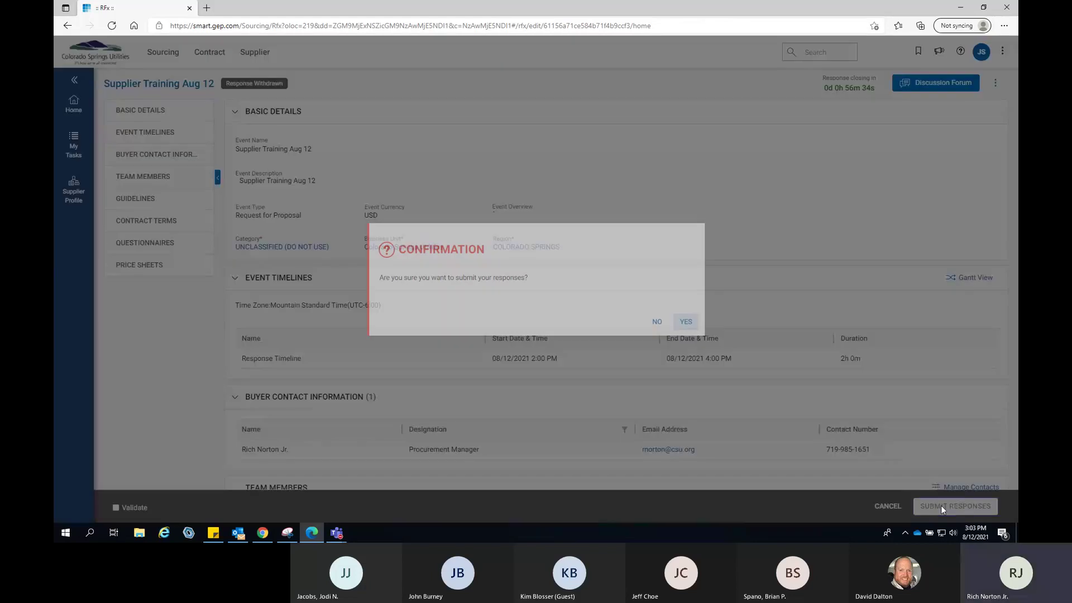
{"action": "left_click", "coordinate": [690, 325]}
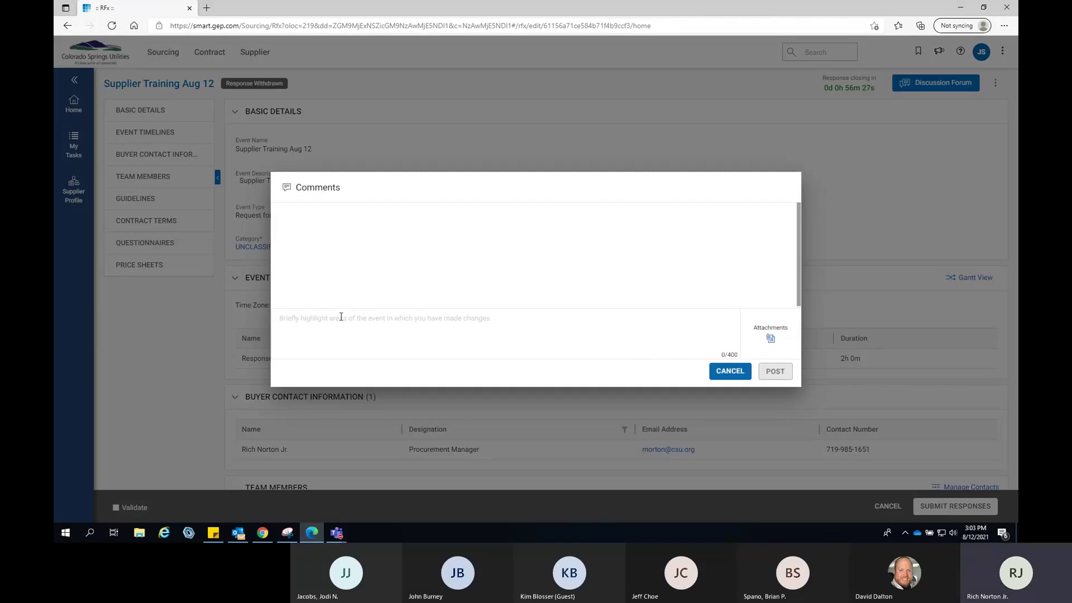
{"action": "type", "text": "Hi Rich.  I am"}
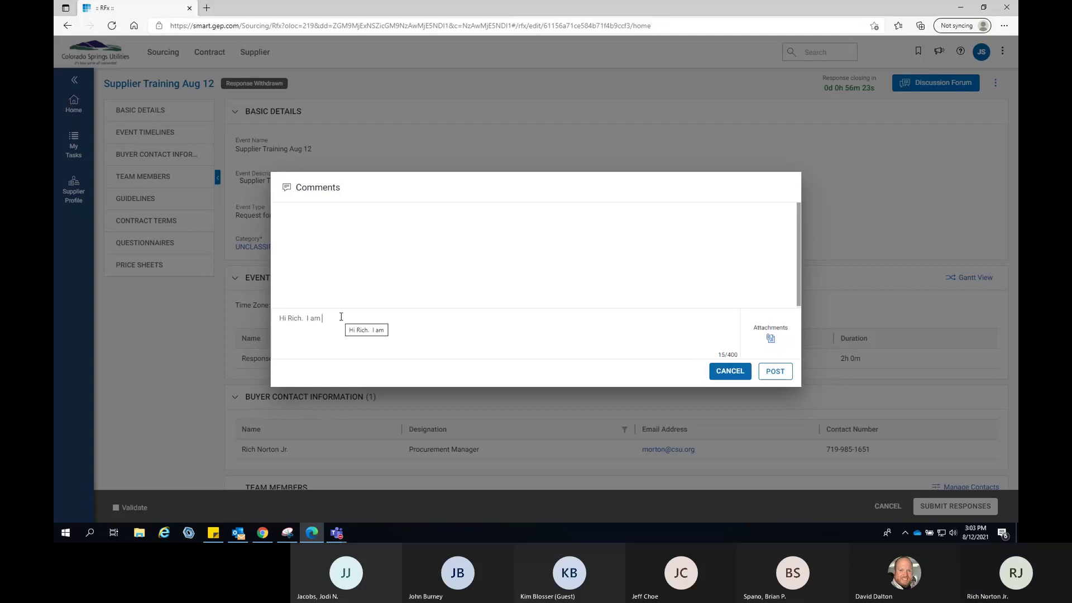
{"action": "type", "text": " done with"}
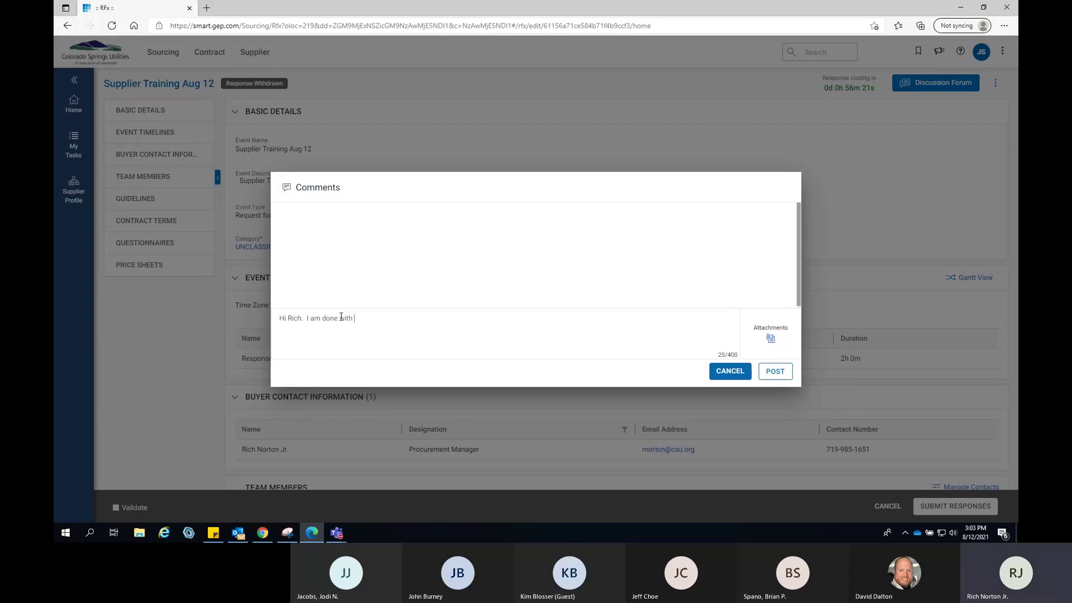
{"action": "type", "text": " my submission"}
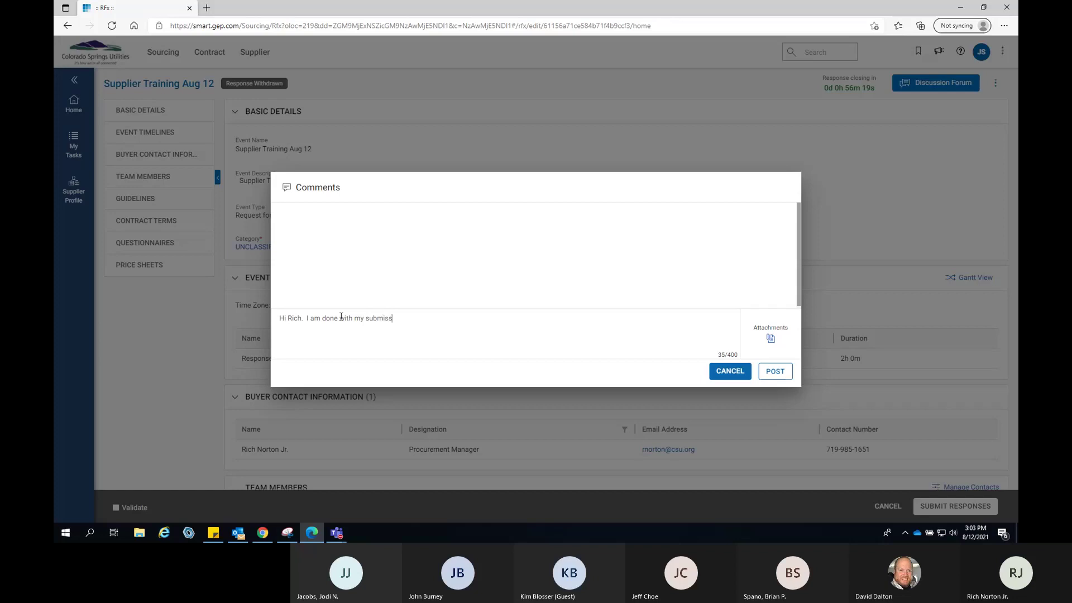
{"action": "left_click", "coordinate": [780, 373]}
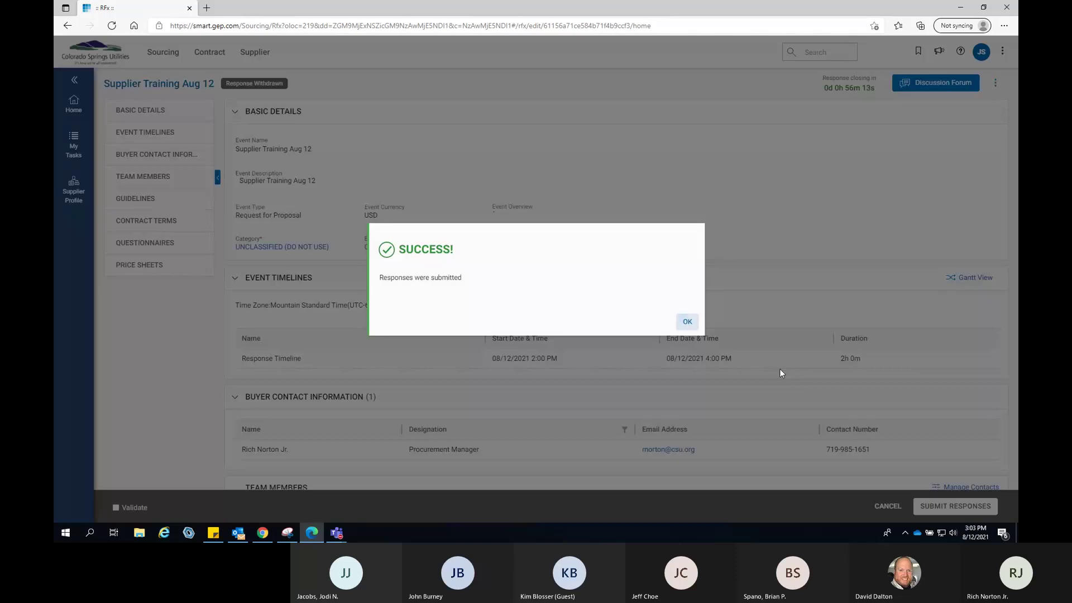
{"action": "left_click", "coordinate": [686, 320]}
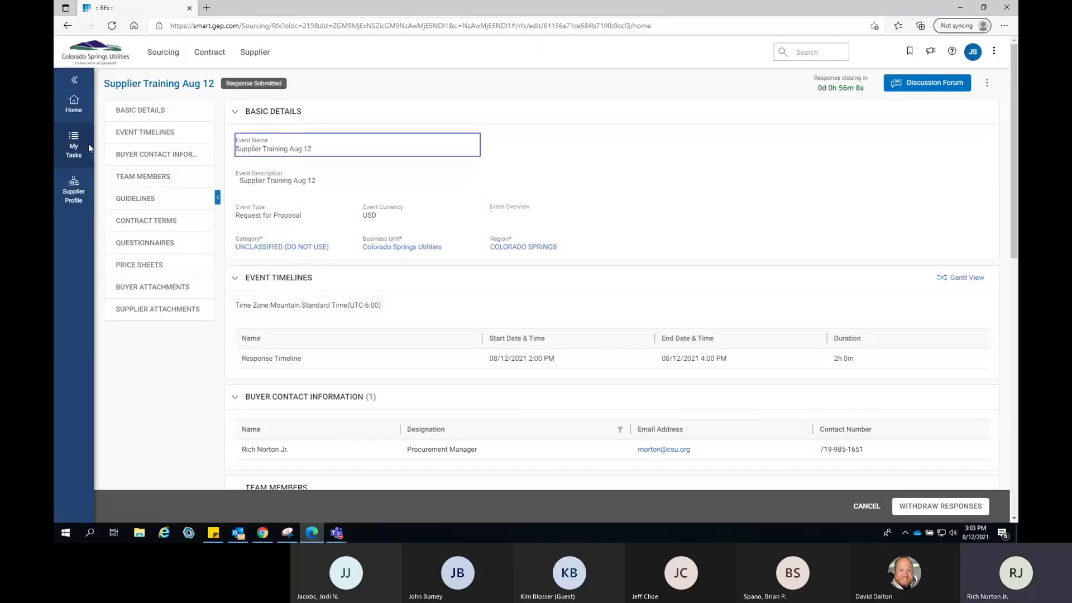
Show the supplier's pending tasks, and switch back to the training presentation in Teams
{"action": "left_click", "coordinate": [74, 148]}
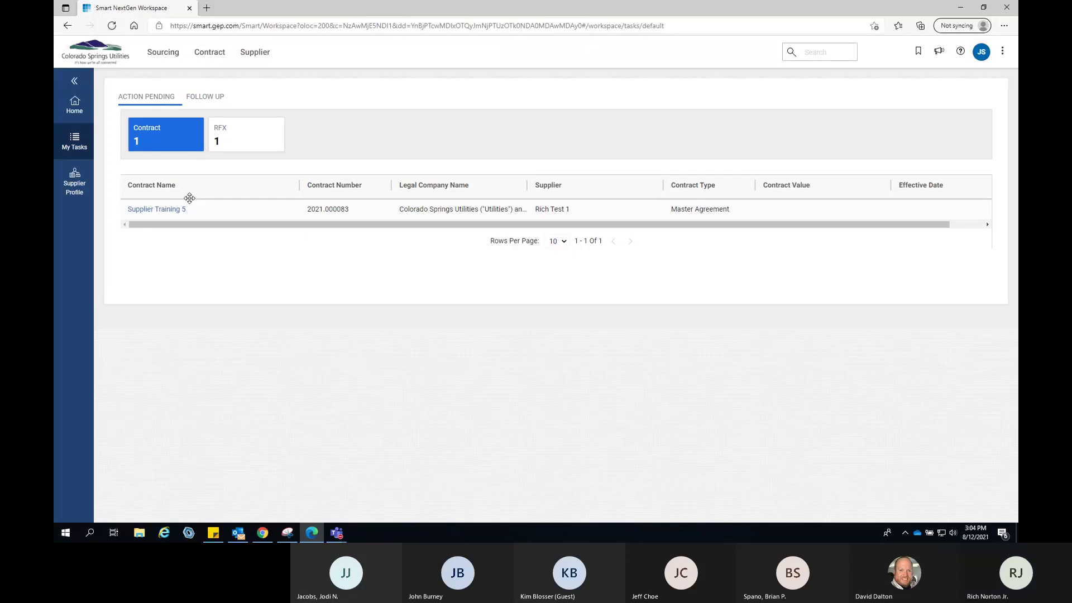
{"action": "left_click", "coordinate": [336, 533]}
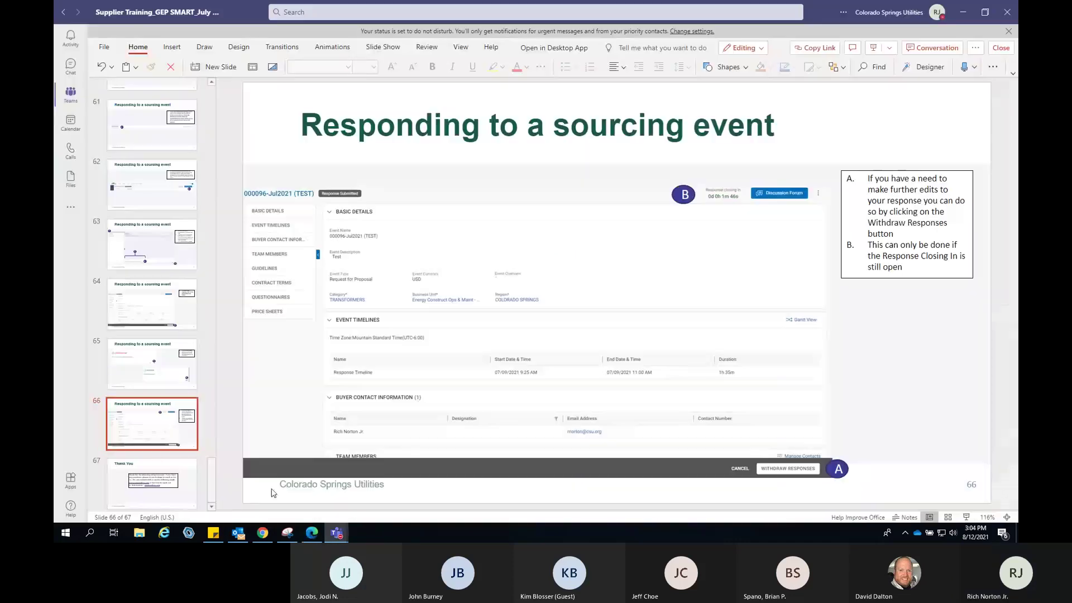